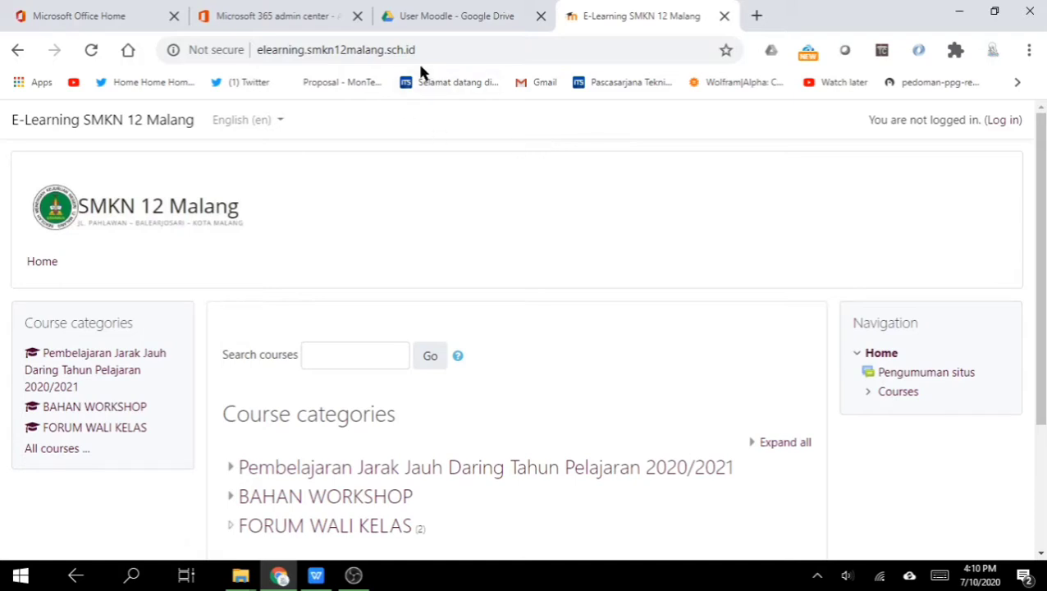
Log in to the SMKN 12 Malang e-learning site with the teacher's saved username and password
click(440, 52)
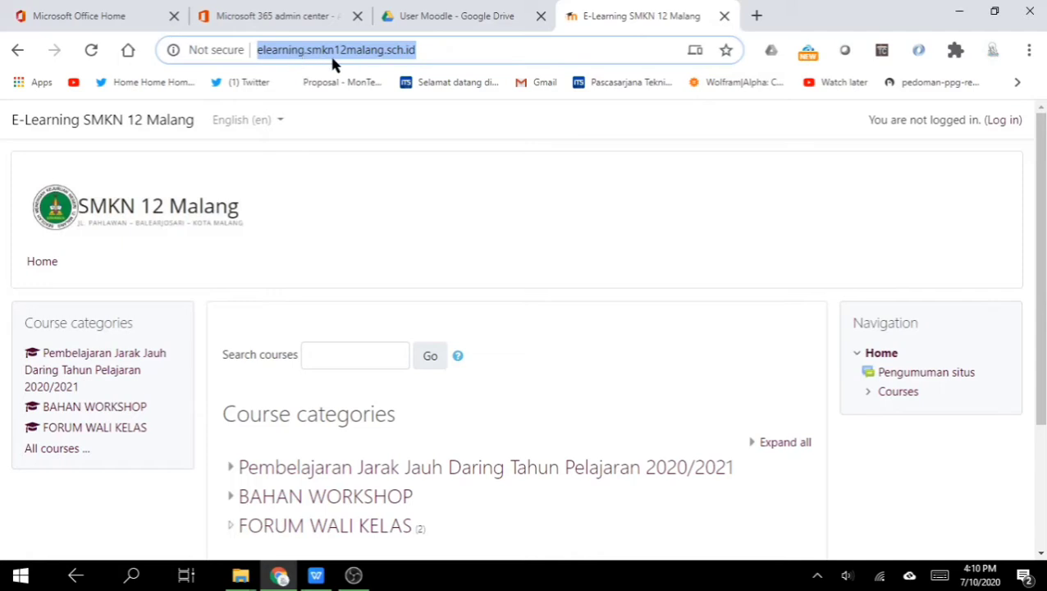
click(436, 45)
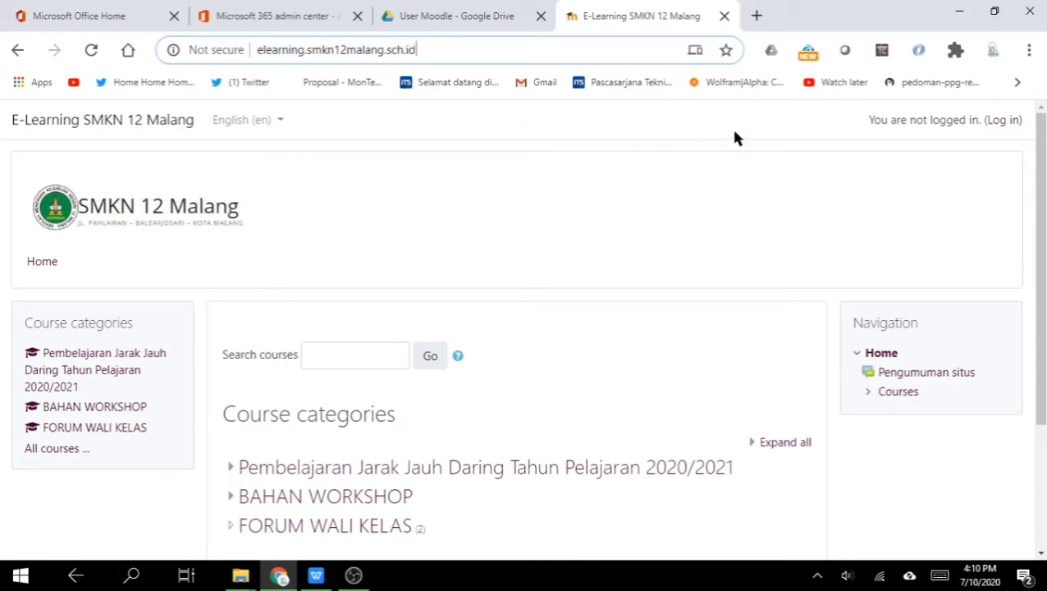
click(1001, 123)
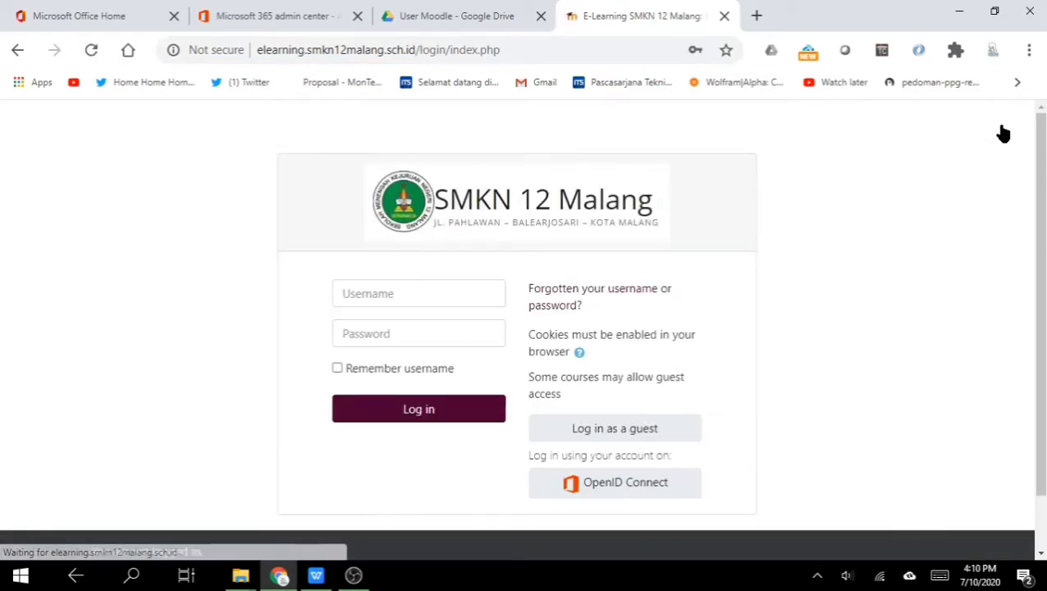
click(448, 284)
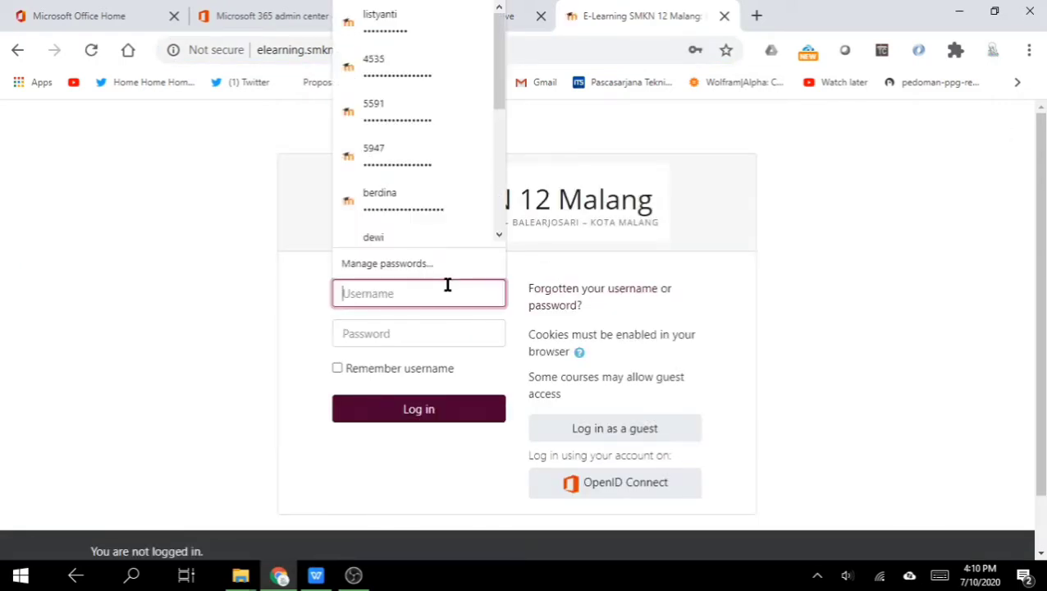
click(424, 37)
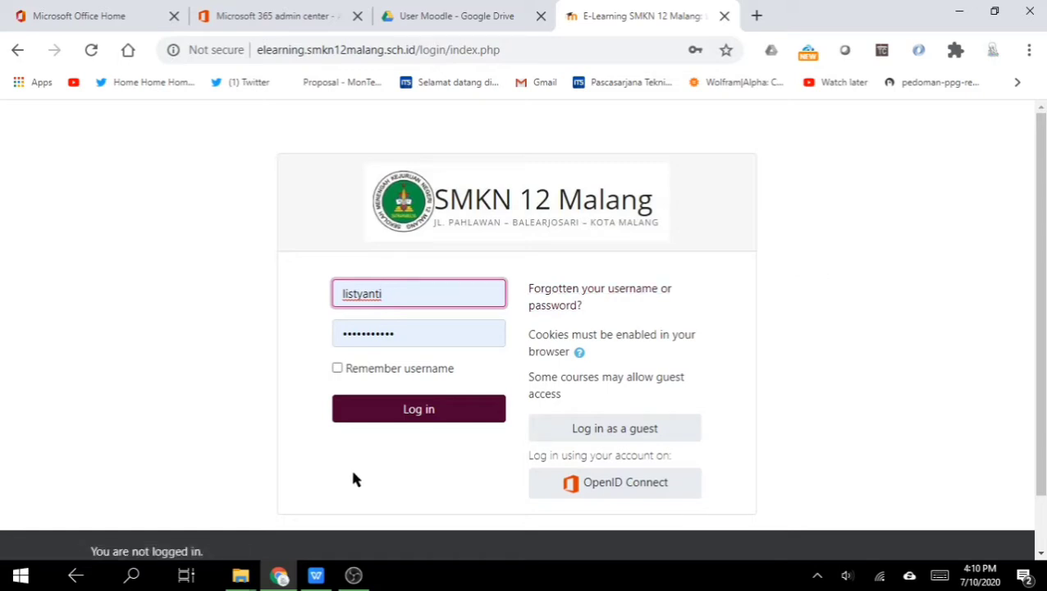
click(418, 414)
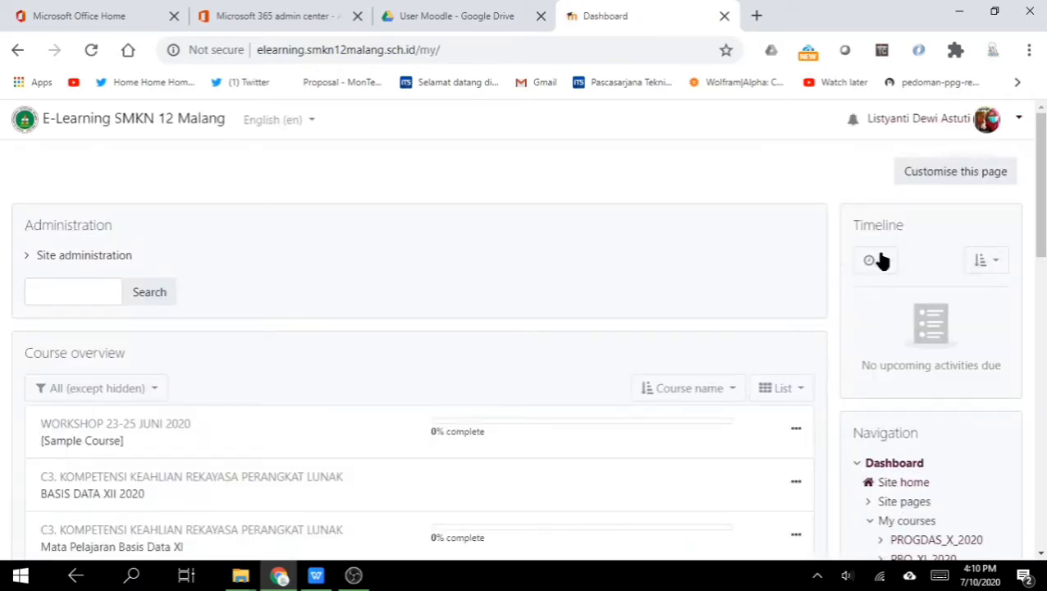
Review the enrolled courses in the dashboard's course overview and navigation list
scroll(1038, 222, down, 3)
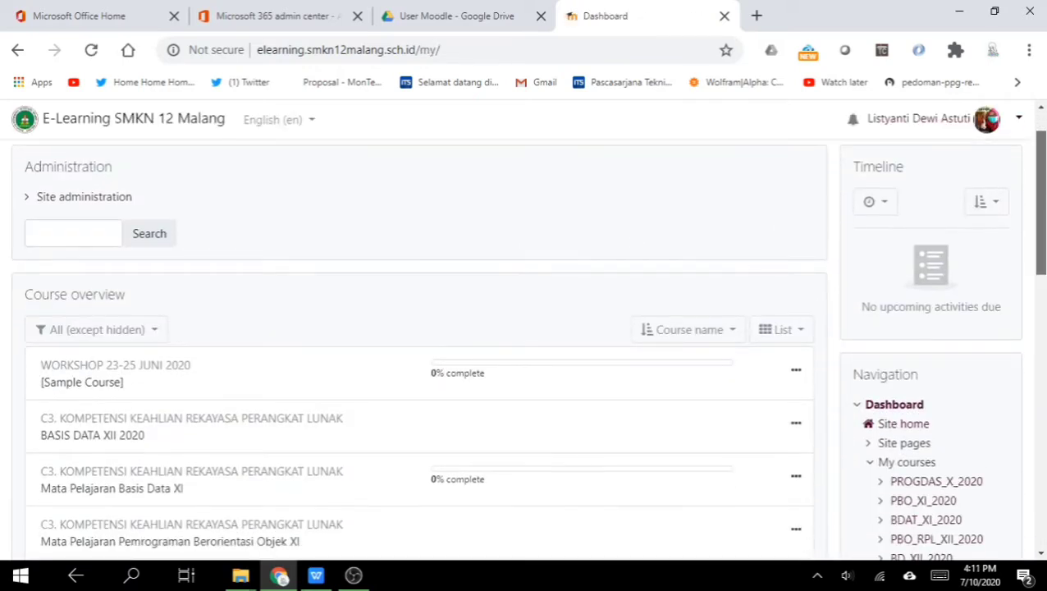
scroll(1038, 221, down, 2)
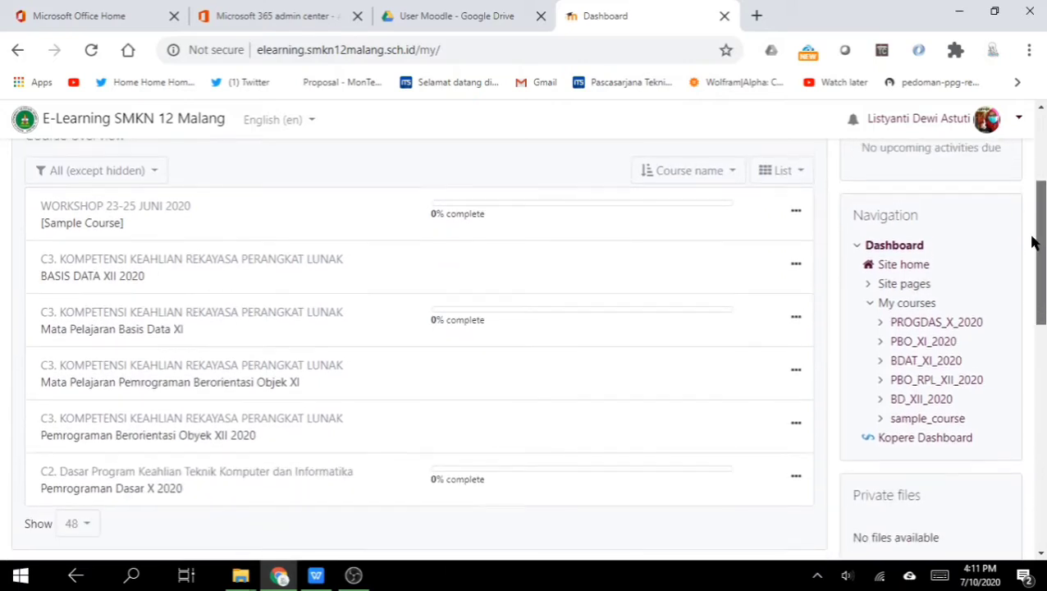
drag(1043, 235, 1045, 207)
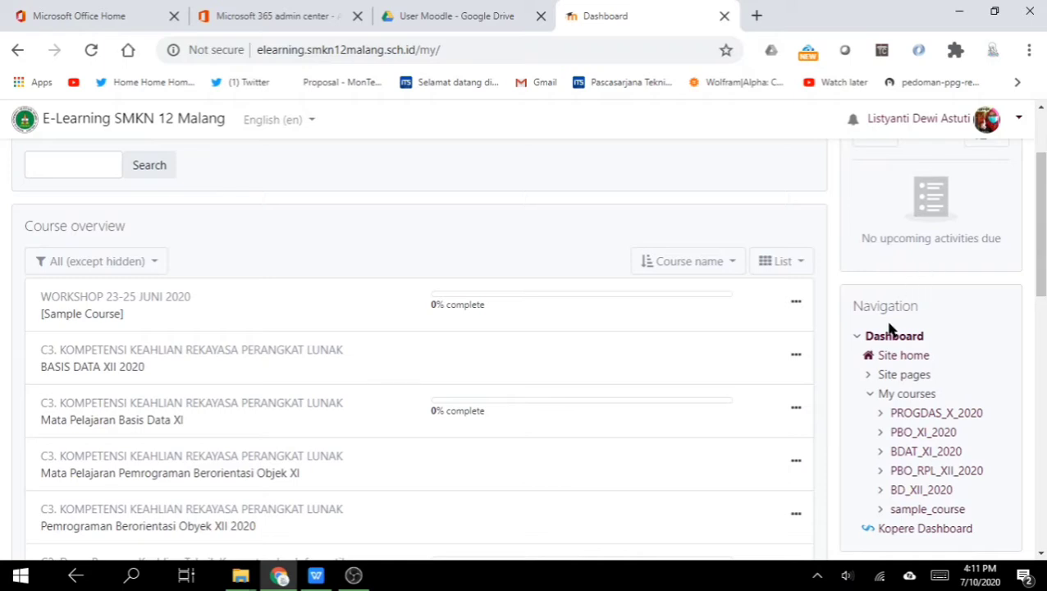
drag(1038, 222, 1038, 244)
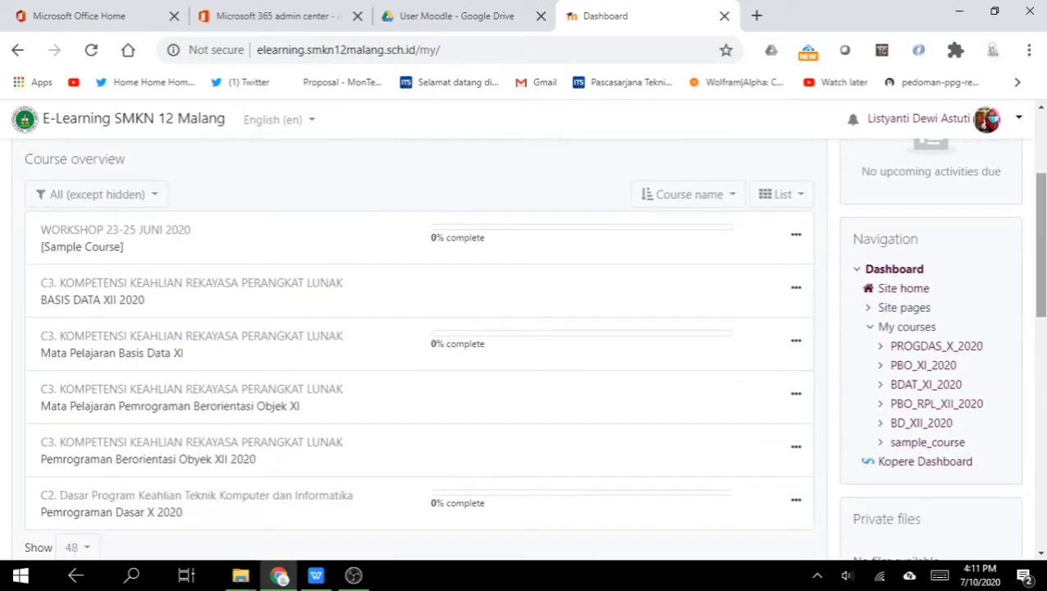
click(891, 273)
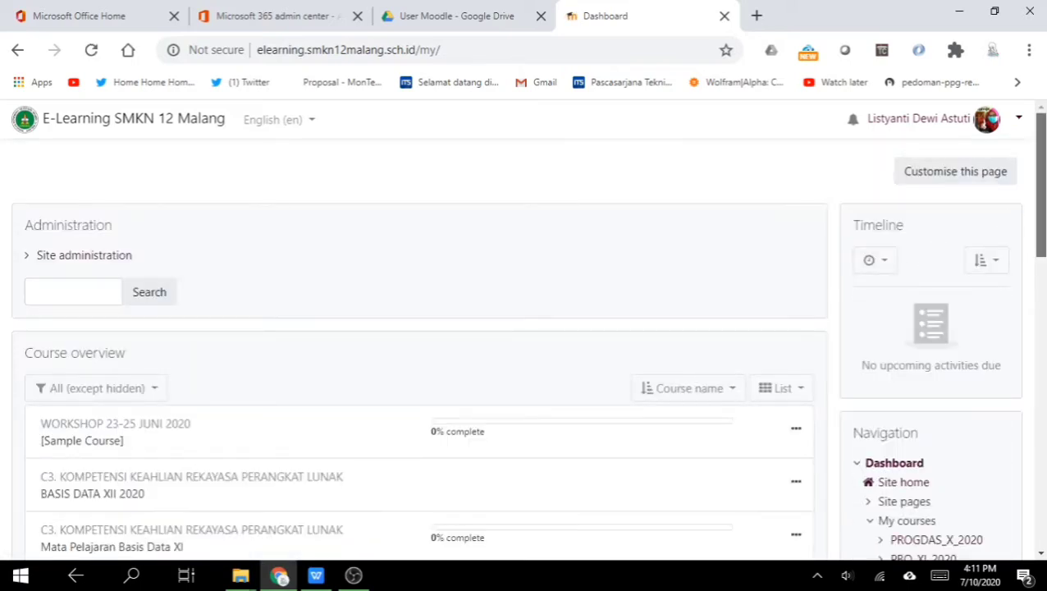
drag(1040, 197, 1043, 264)
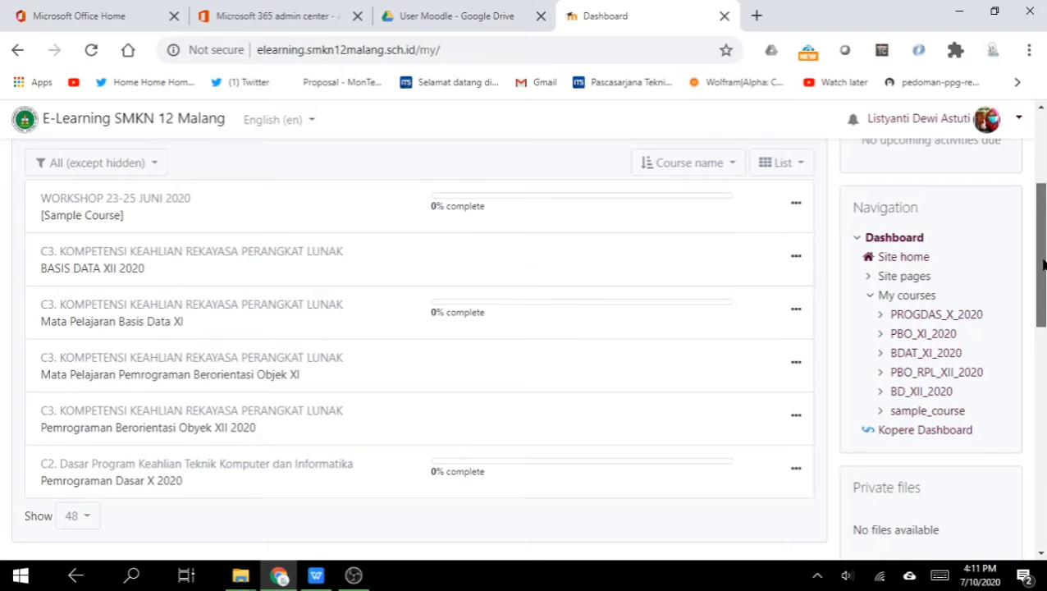
drag(1044, 265, 1044, 277)
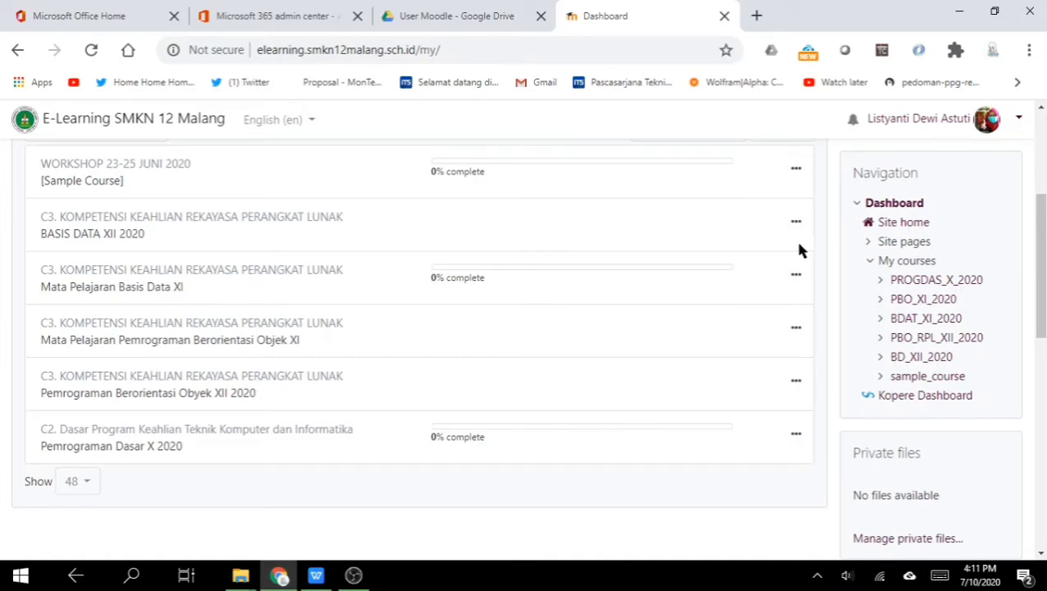
From the site home, open the Kelas X category within Pembelajaran Jarak Jauh Daring Tahun Pelajaran 2020/2021
click(904, 226)
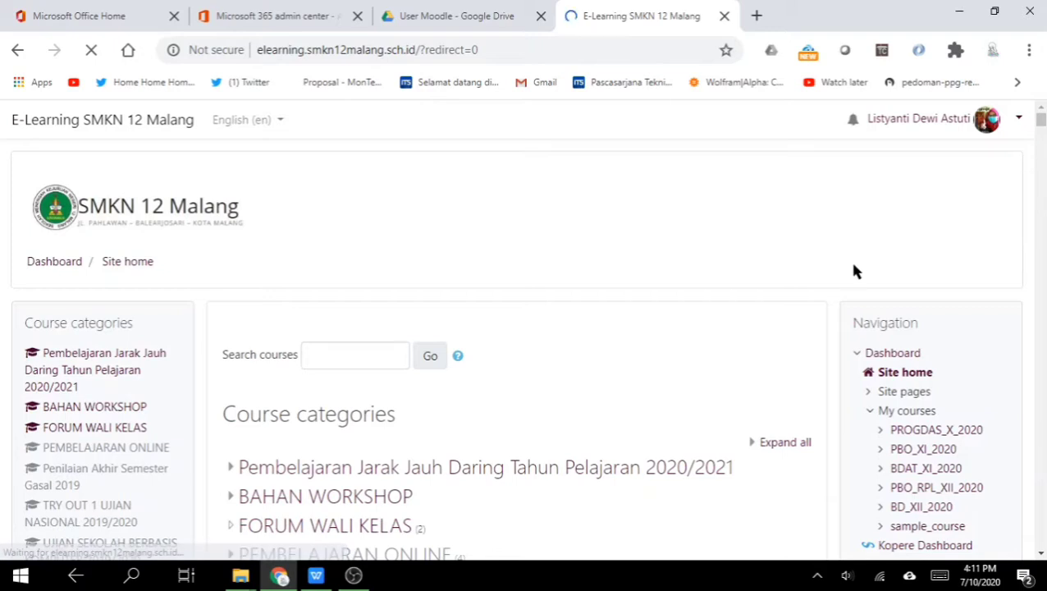
click(487, 473)
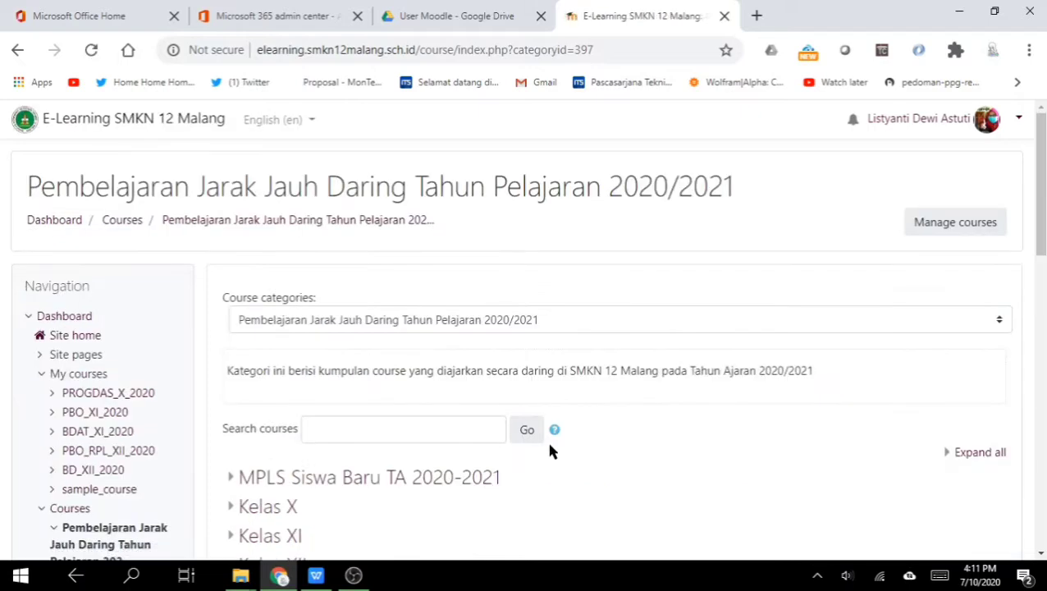
scroll(733, 248, down, 2)
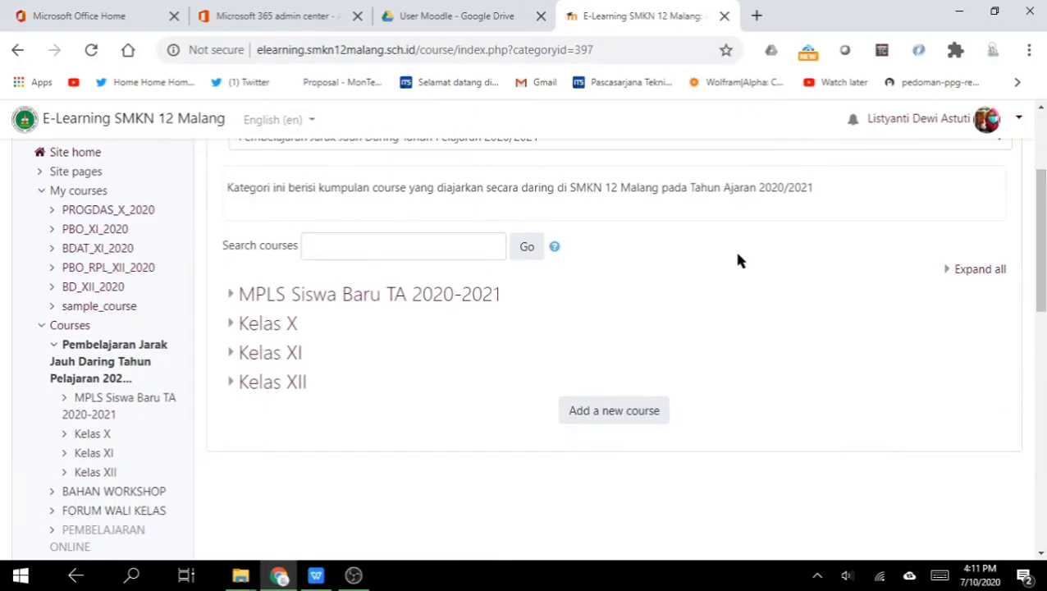
click(277, 326)
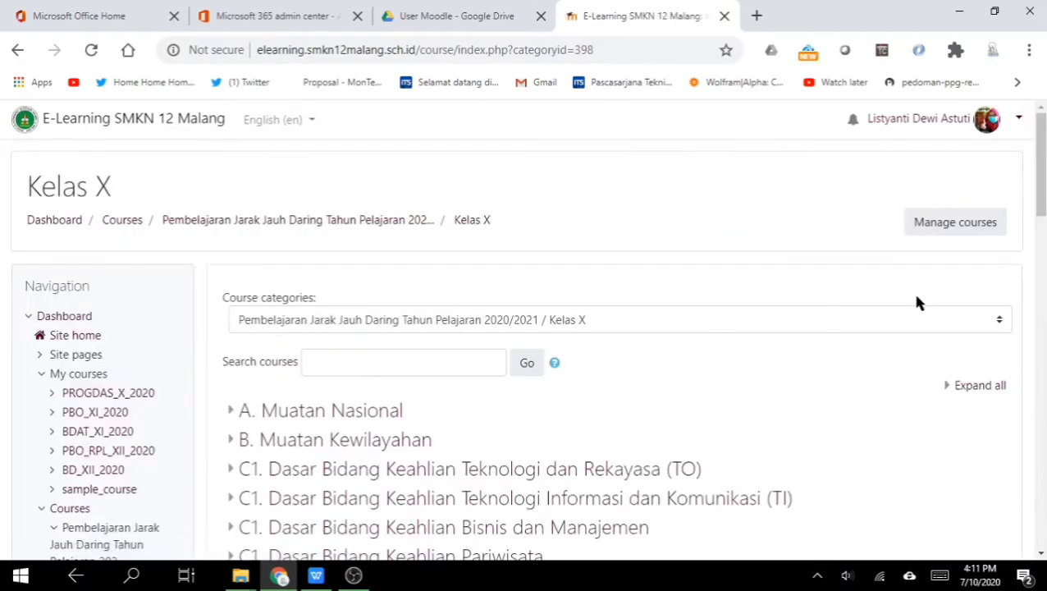
Open the Pemrograman Dasar X 2020 course in the category C2. Dasar Program Keahlian Teknik Komputer dan Informatika
scroll(718, 344, down, 3)
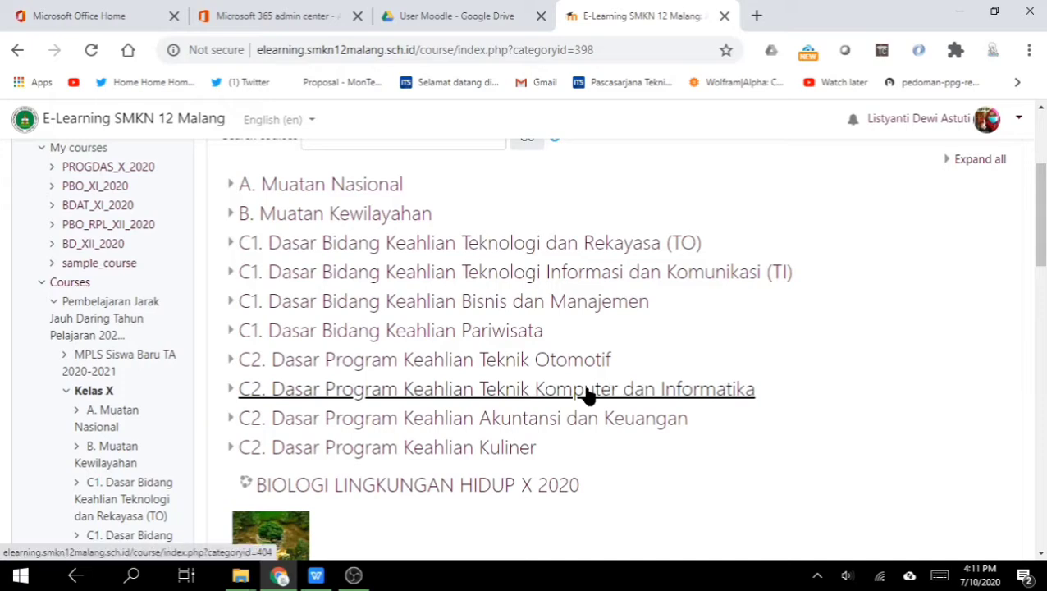
click(447, 396)
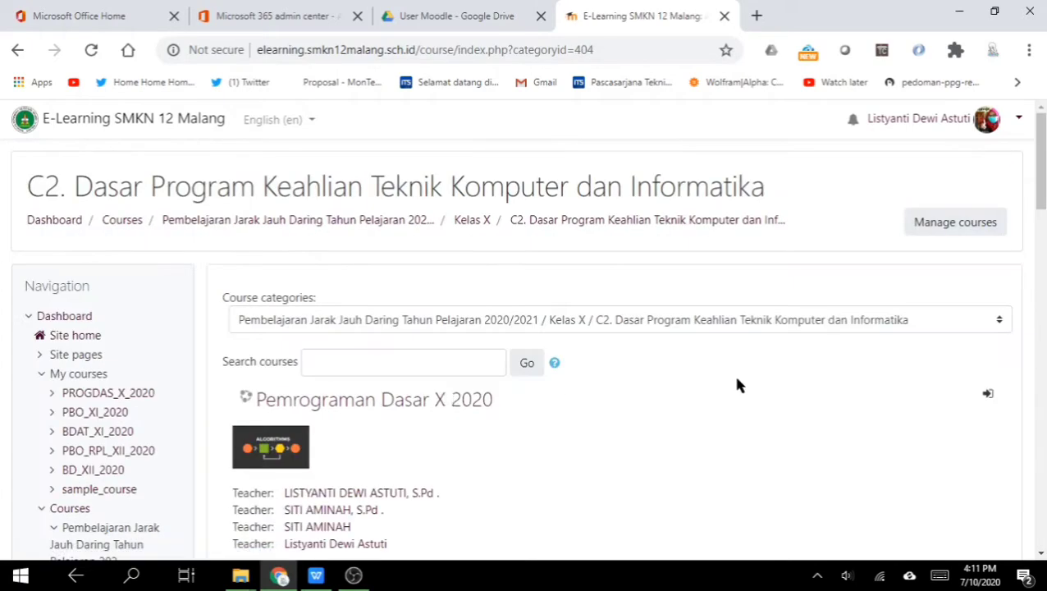
scroll(603, 215, down, 2)
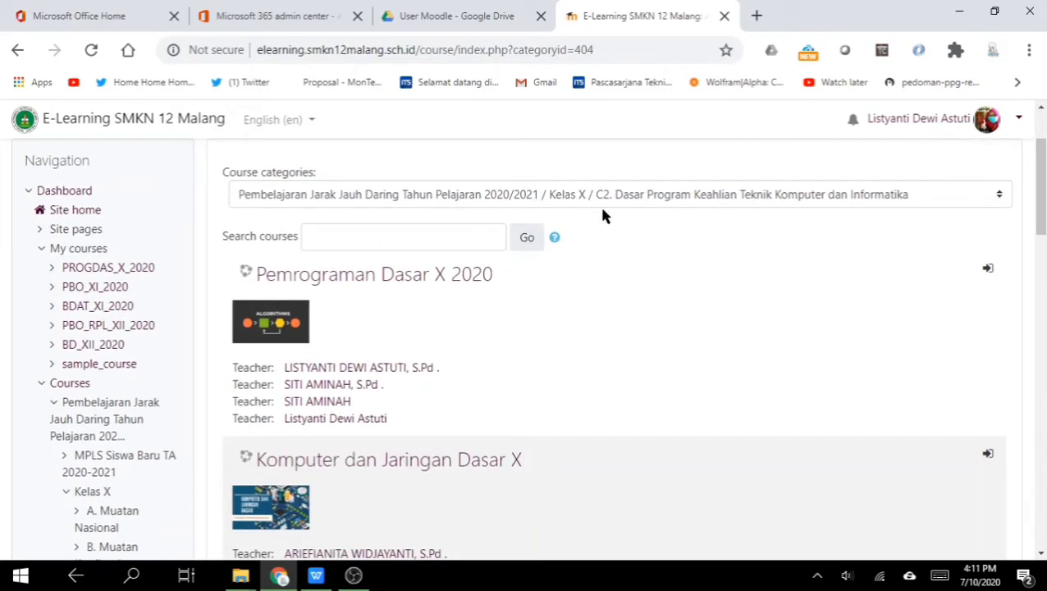
click(367, 285)
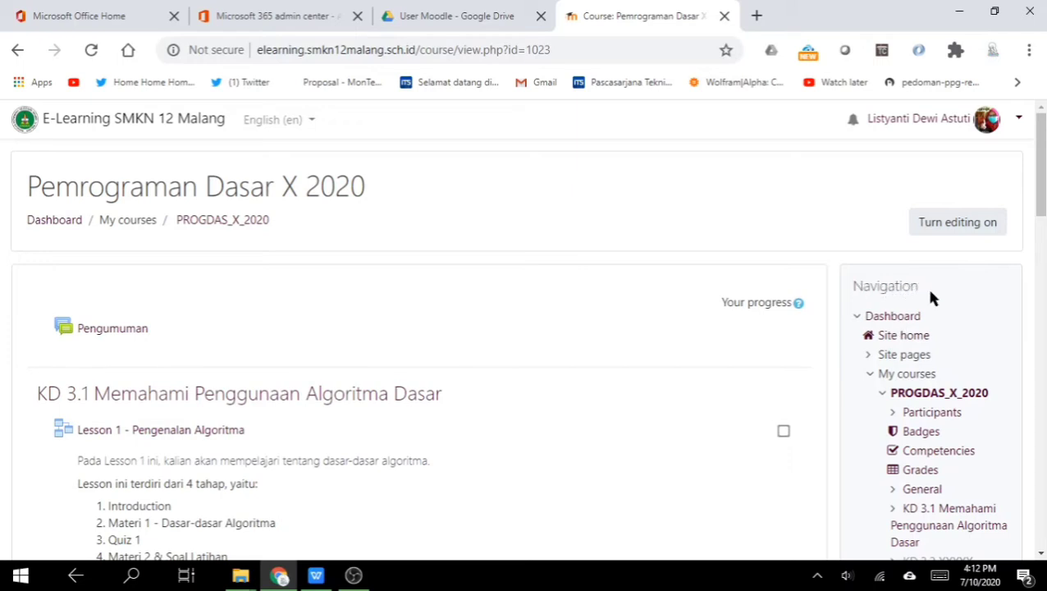
Open the Groups page from the user settings in the Pemrograman Dasar X 2020 course administration
drag(1038, 197, 1040, 361)
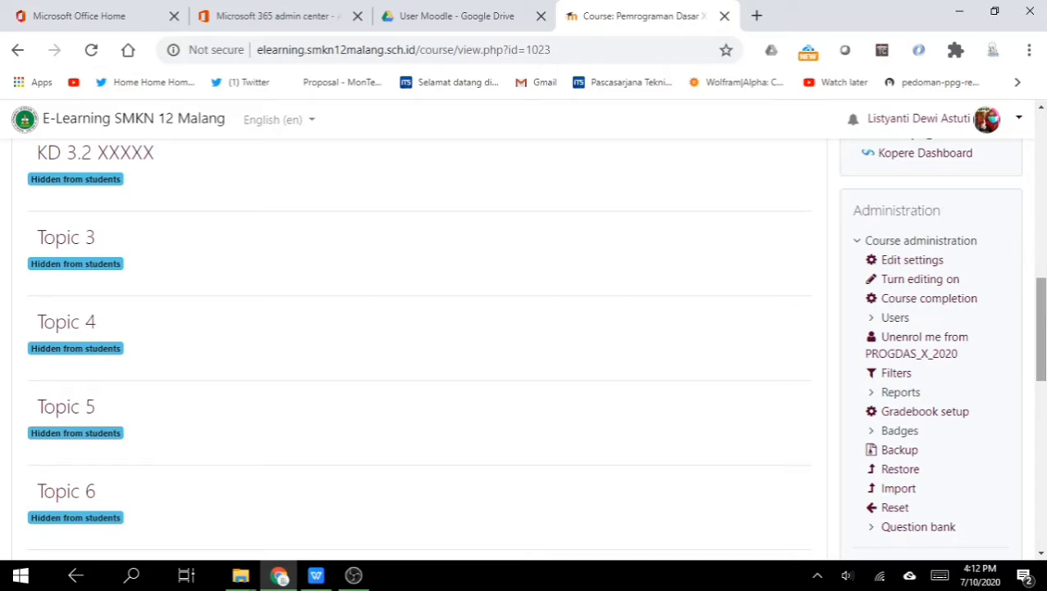
drag(1040, 309, 1040, 316)
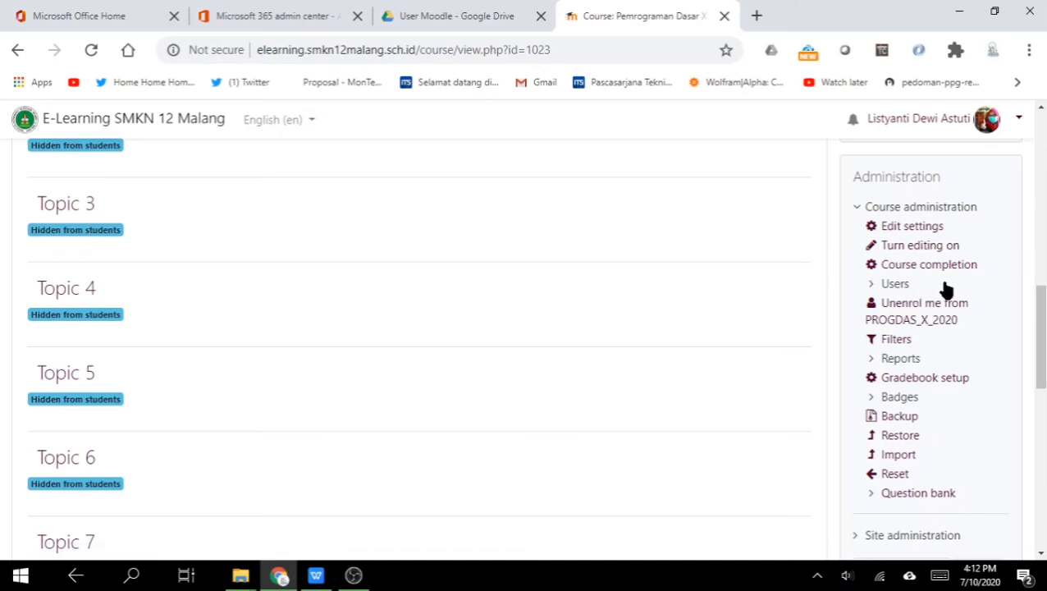
click(902, 287)
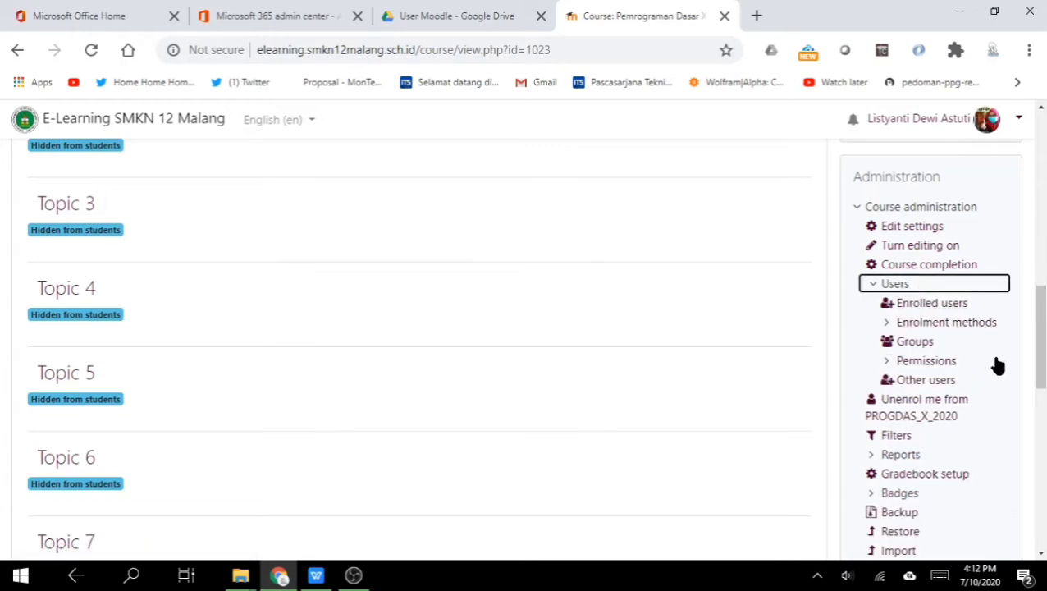
click(913, 344)
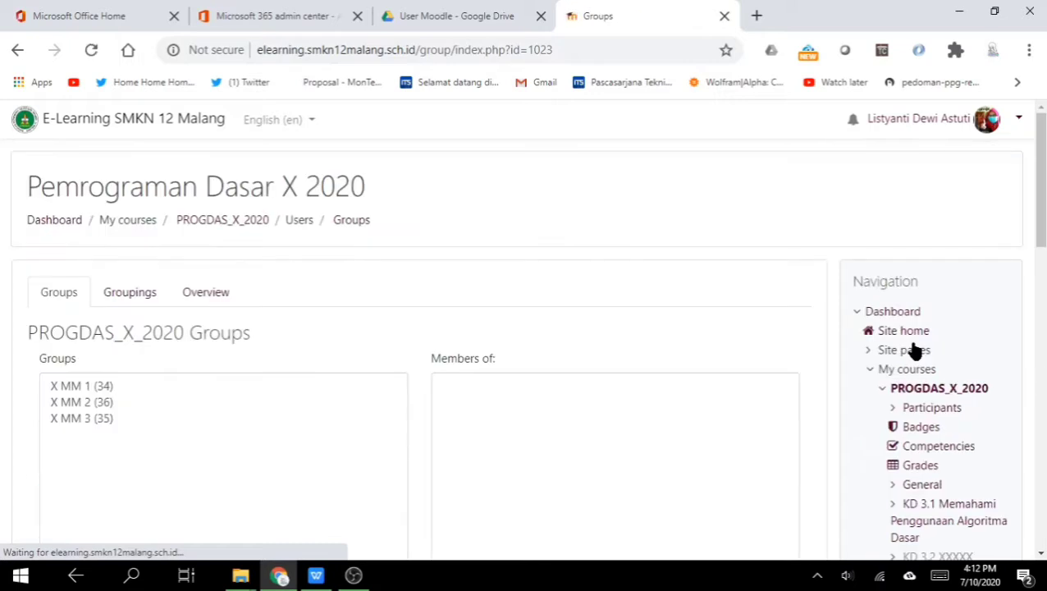
Examine the course's existing groups, member list and available group management options
drag(1040, 219, 1043, 197)
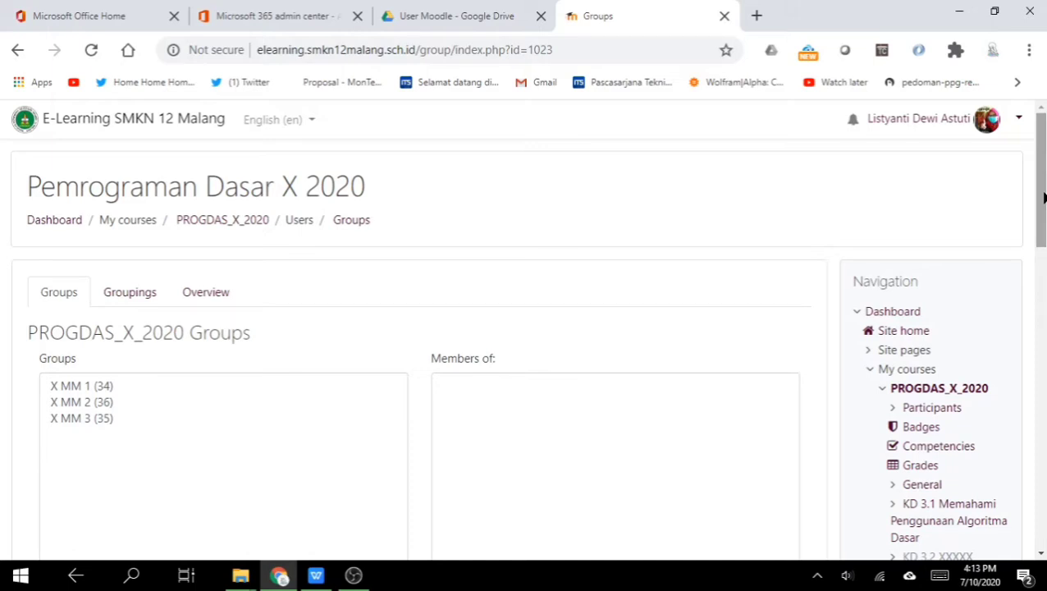
drag(1042, 196, 1042, 208)
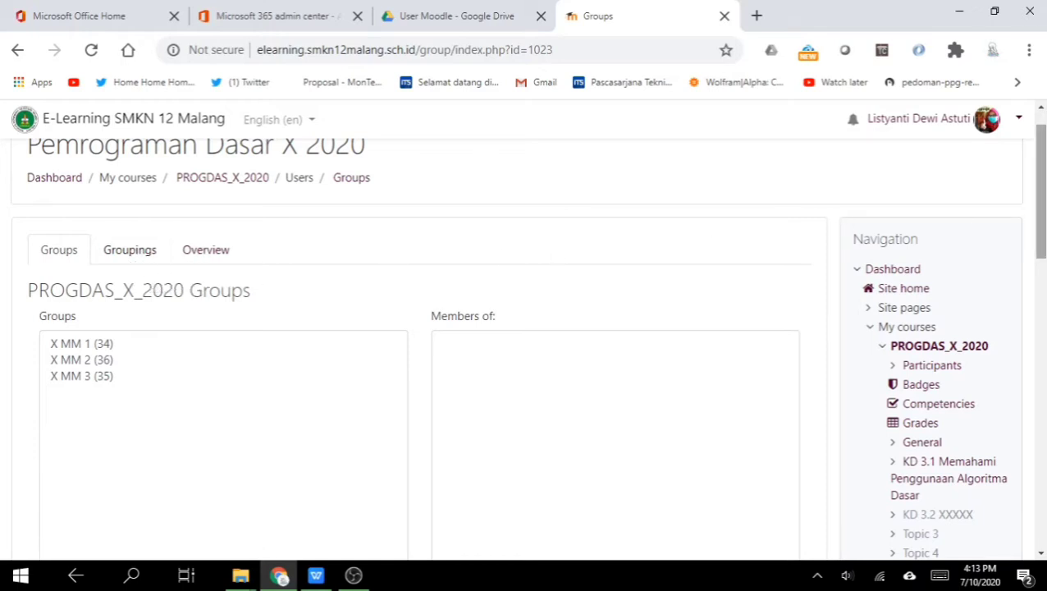
drag(1040, 197, 1040, 236)
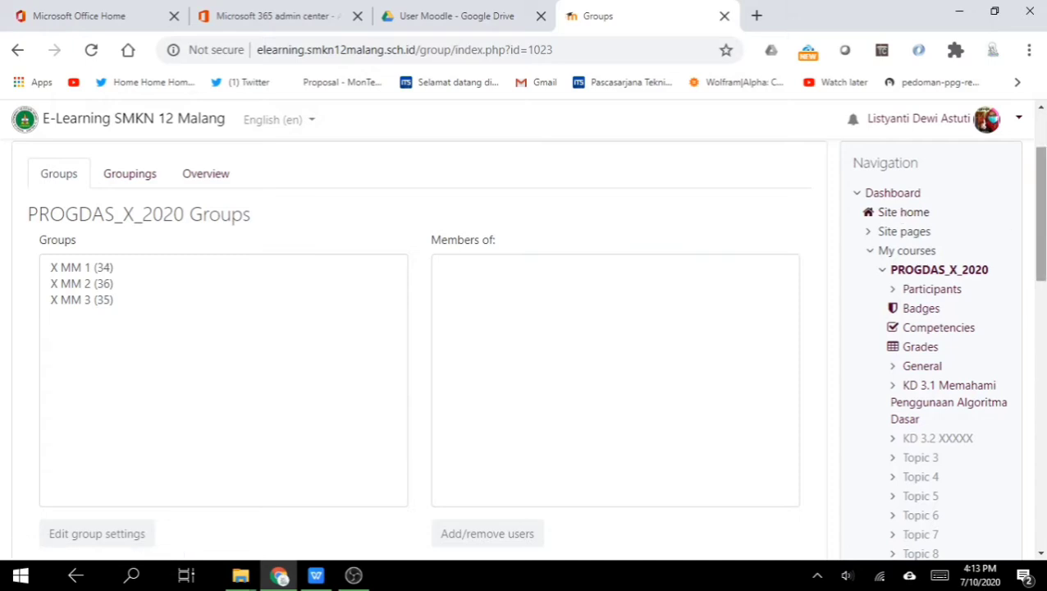
scroll(503, 273, down, 1)
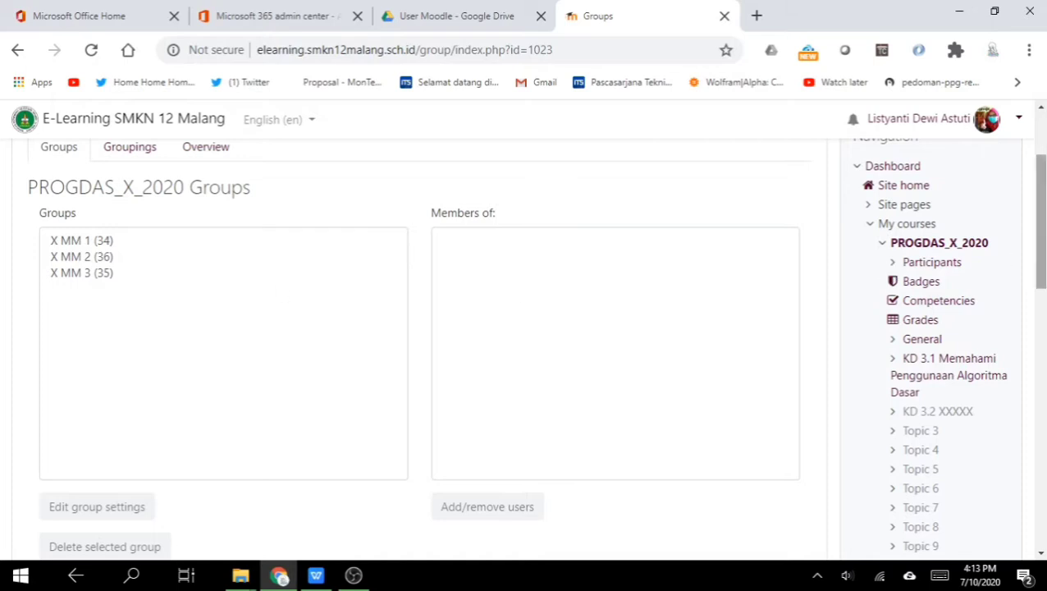
drag(1041, 221, 1041, 278)
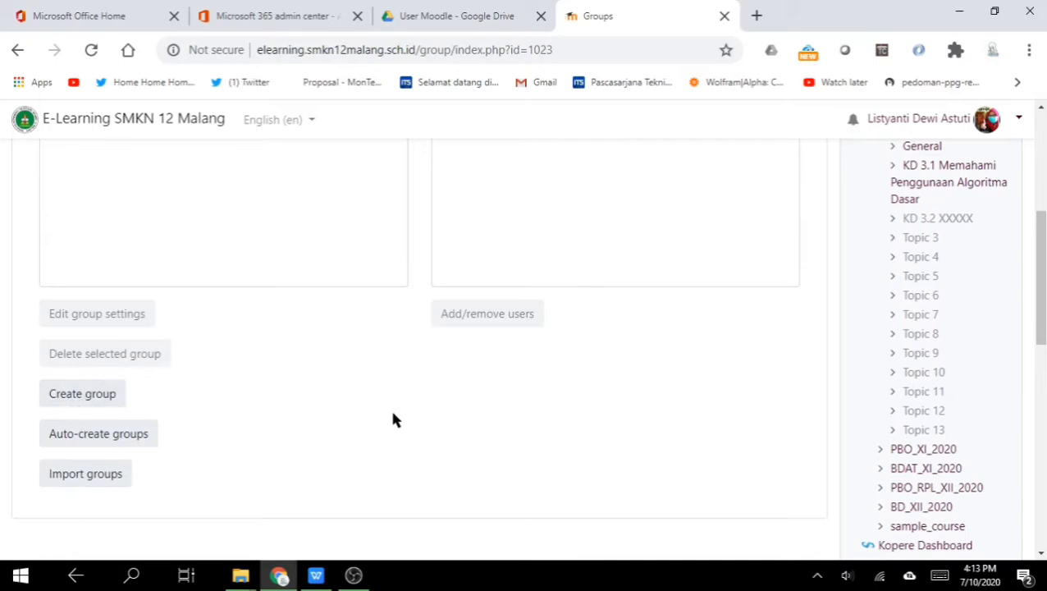
drag(1040, 289, 1043, 194)
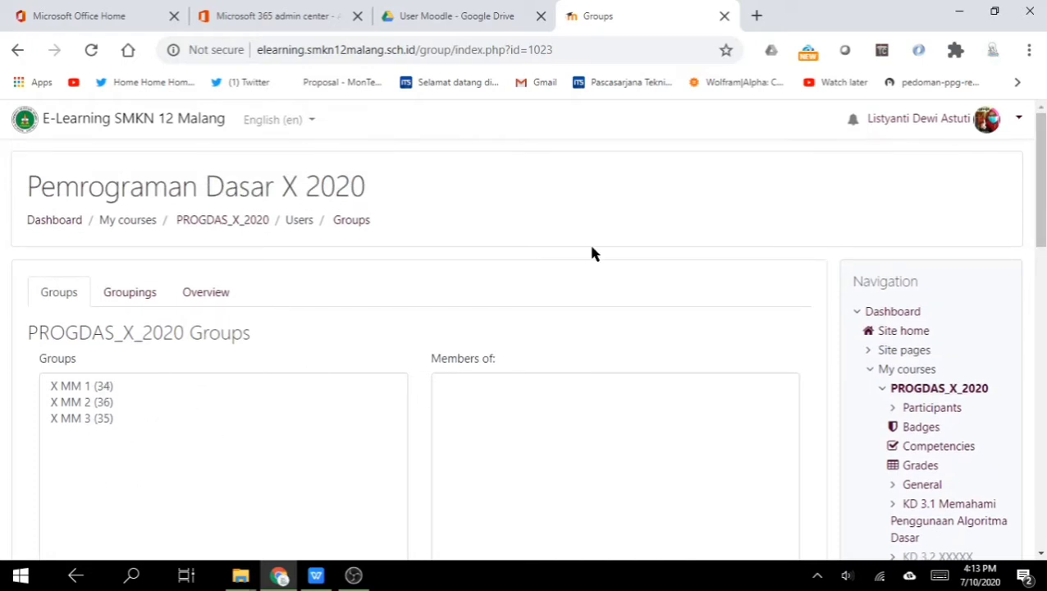
Create a group named X RPL 1 in the Pemrograman Dasar X 2020 course and save it
drag(1042, 169, 1042, 272)
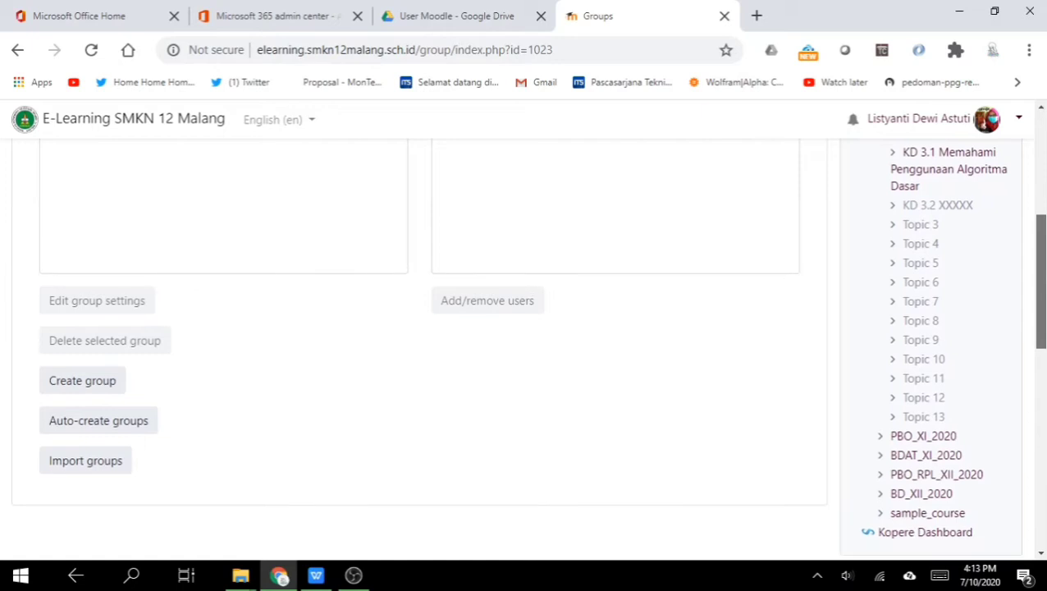
click(78, 387)
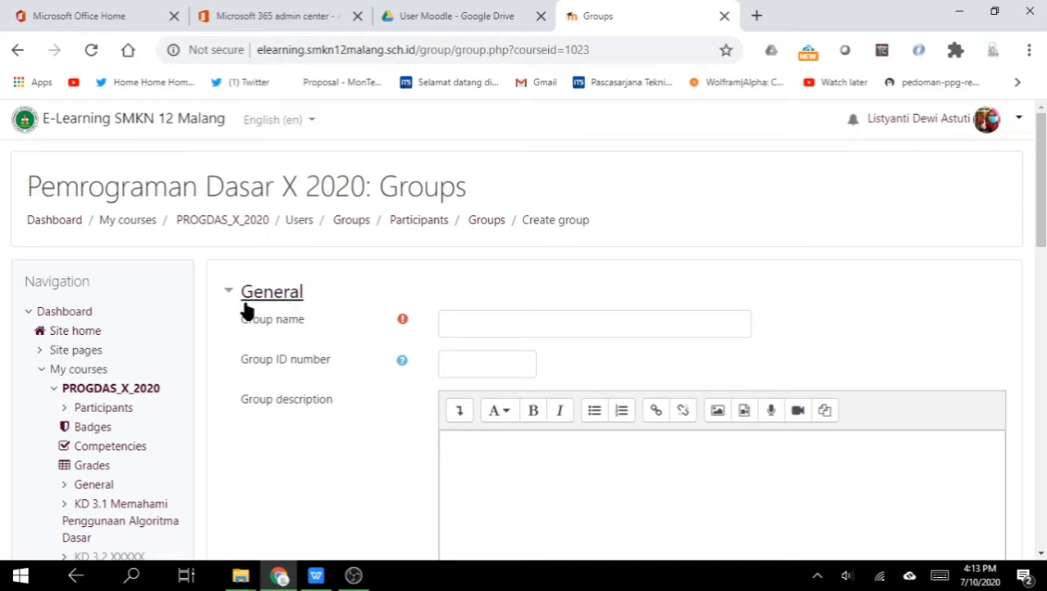
click(496, 330)
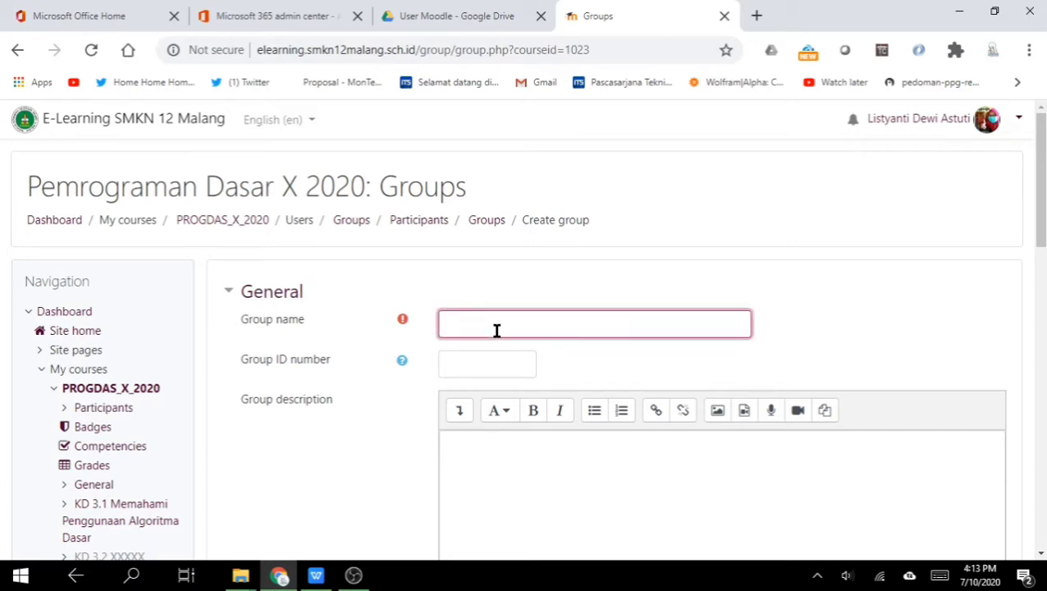
text(X RPL 1)
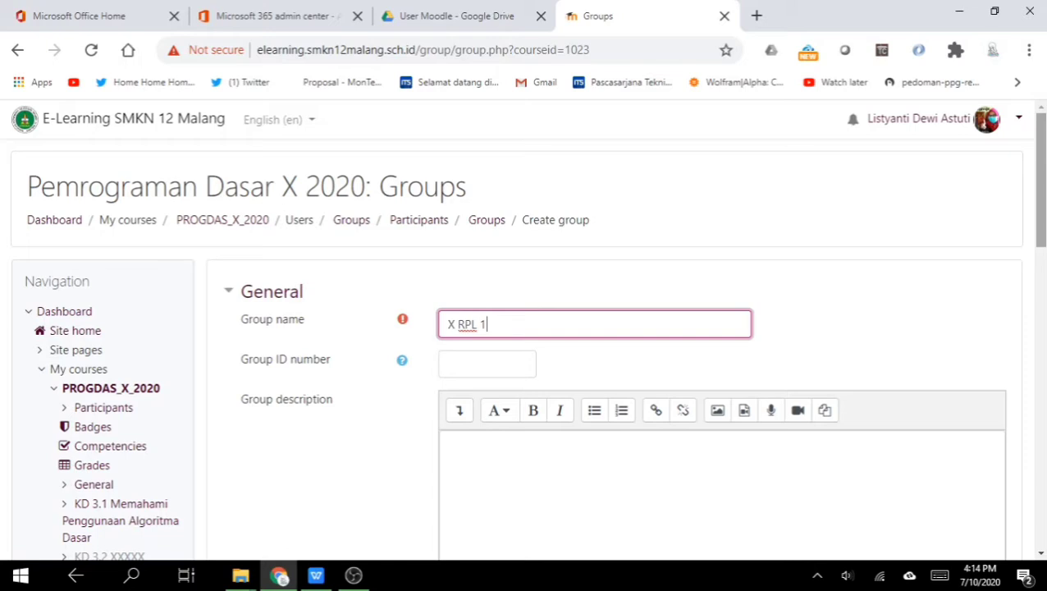
drag(1040, 180, 1040, 337)
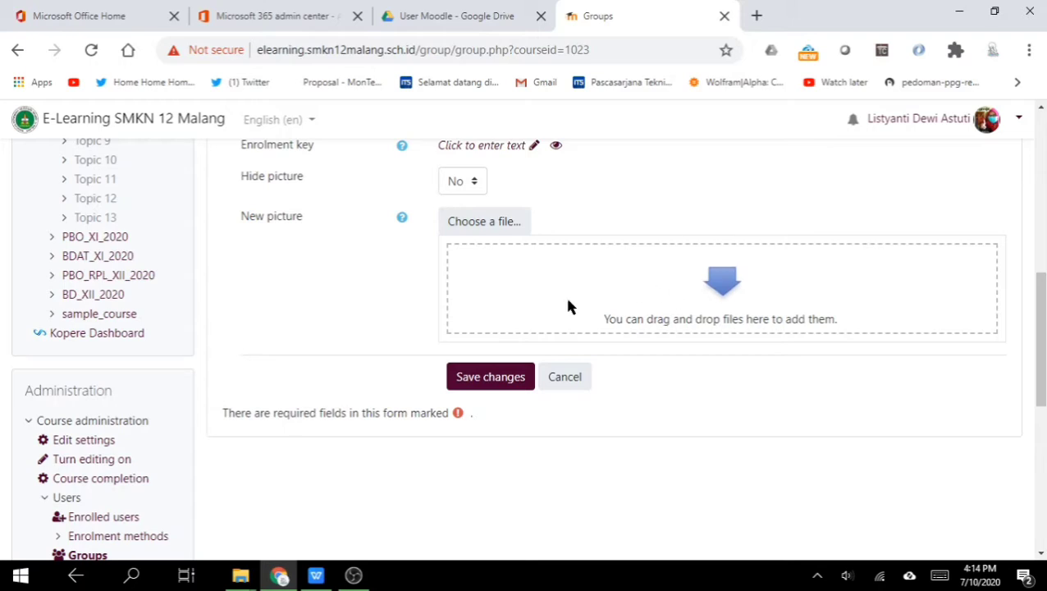
click(490, 377)
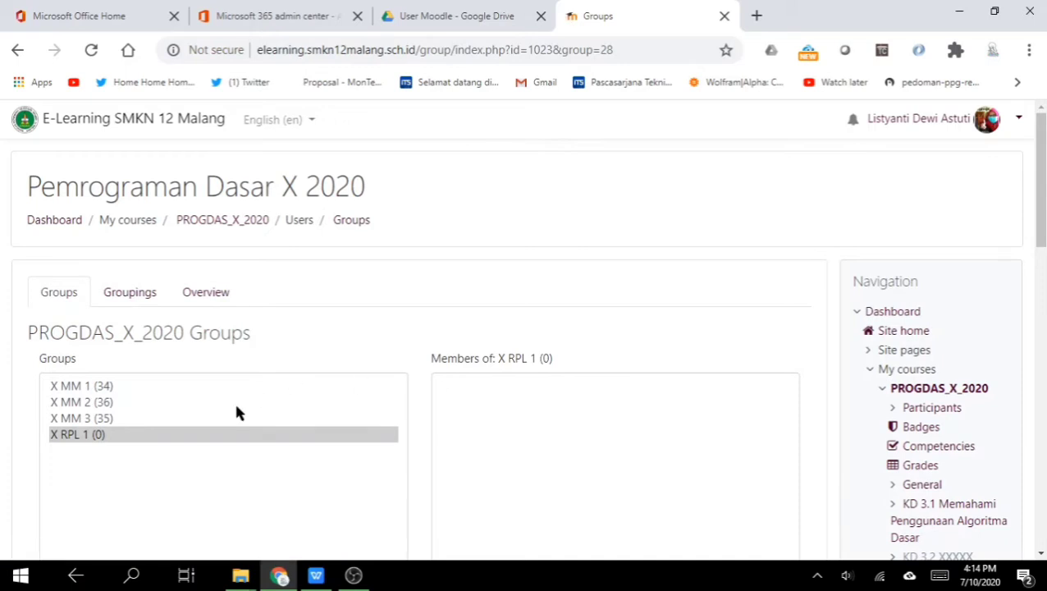
Create another course group named X RPL 2 and save it
click(89, 439)
scroll(89, 438, down, 1)
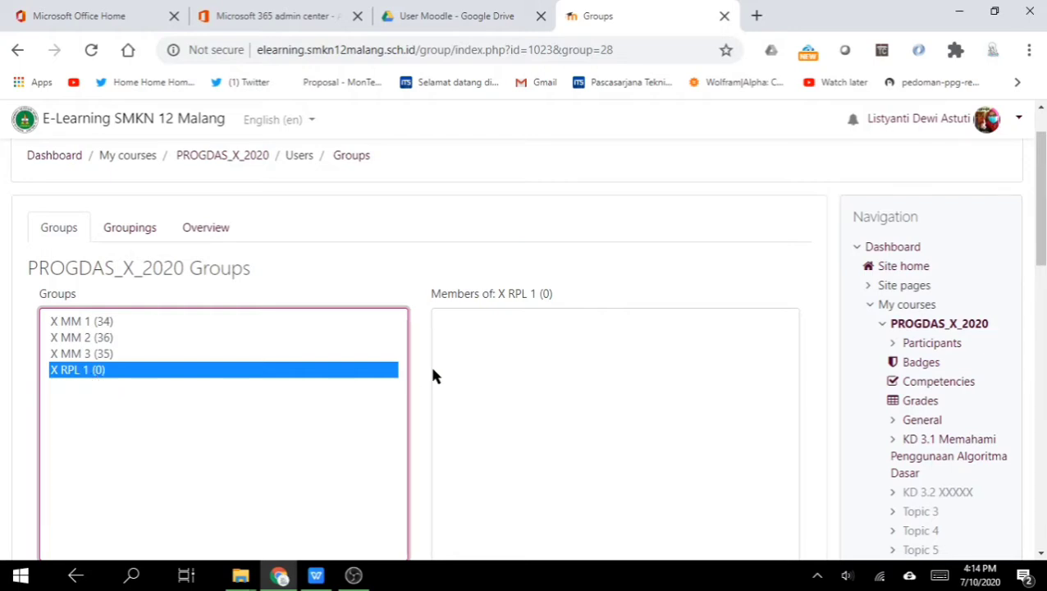
scroll(427, 345, down, 1)
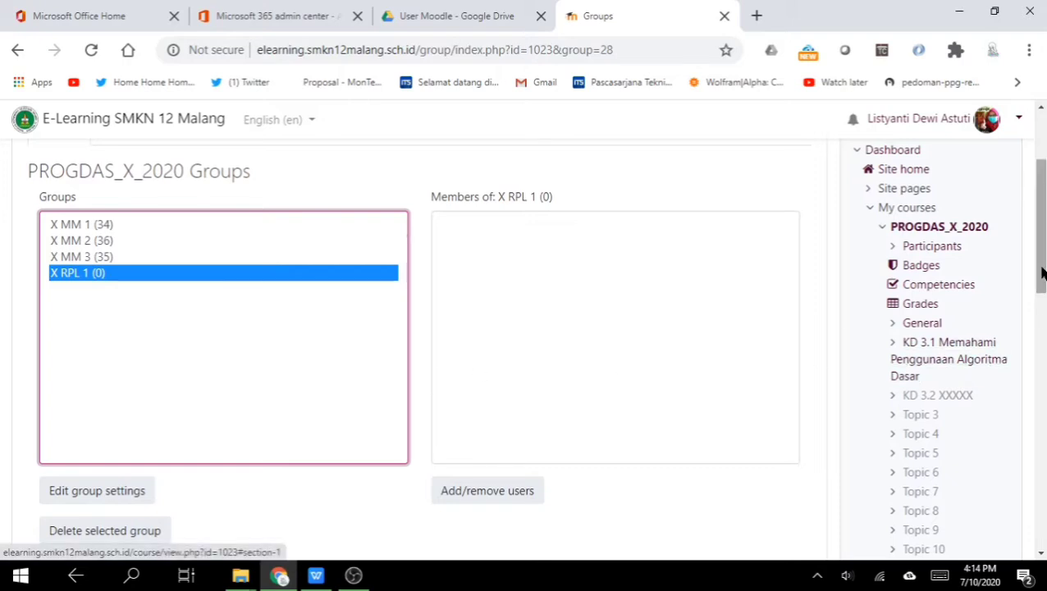
drag(1040, 270, 1043, 284)
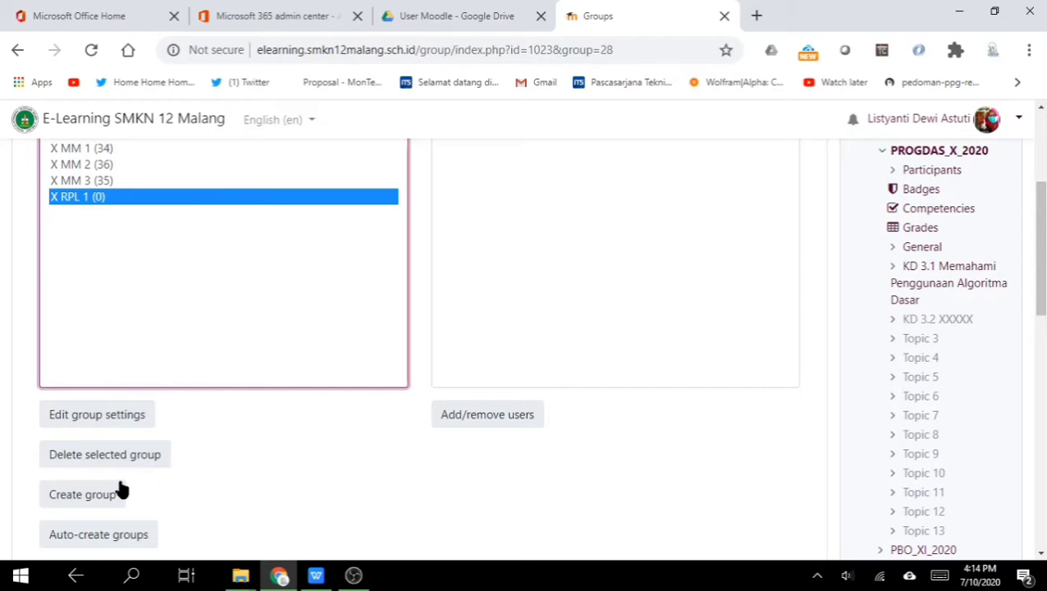
click(77, 502)
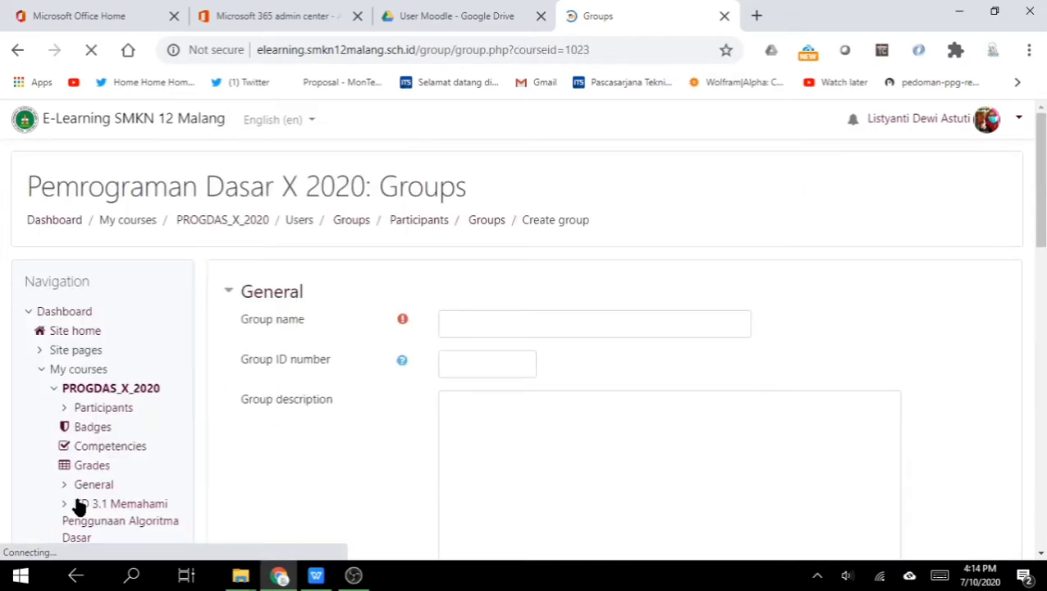
click(544, 327)
text(X )
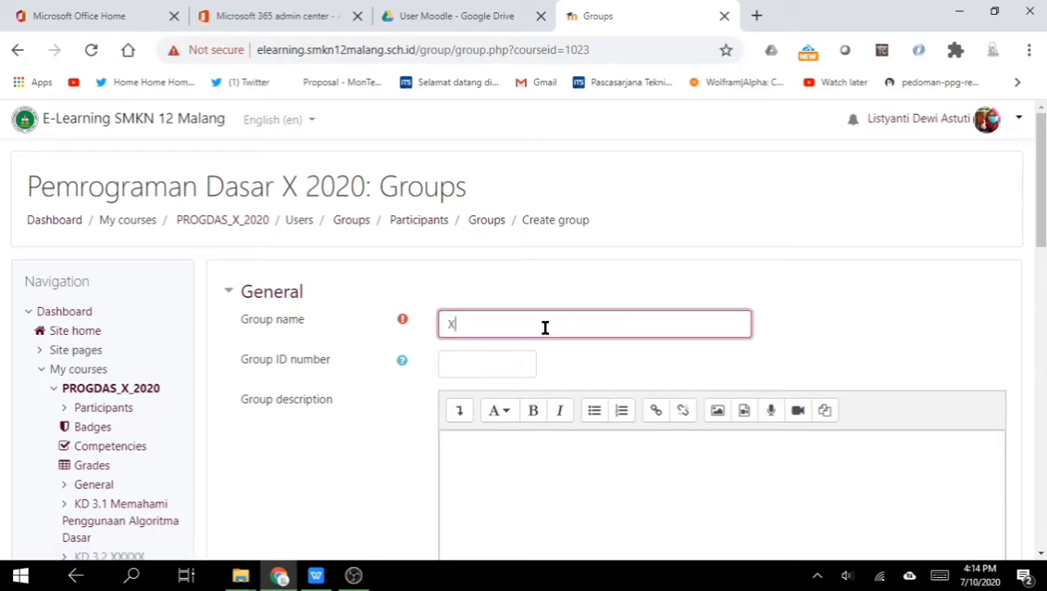
text(RPL 2)
click(805, 273)
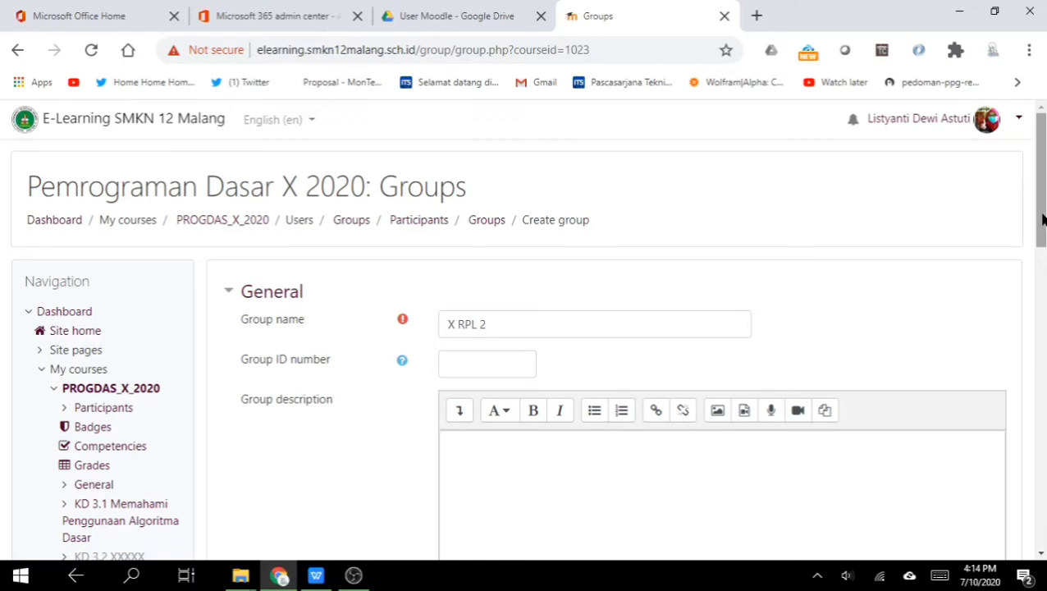
drag(1042, 220, 1040, 358)
click(480, 459)
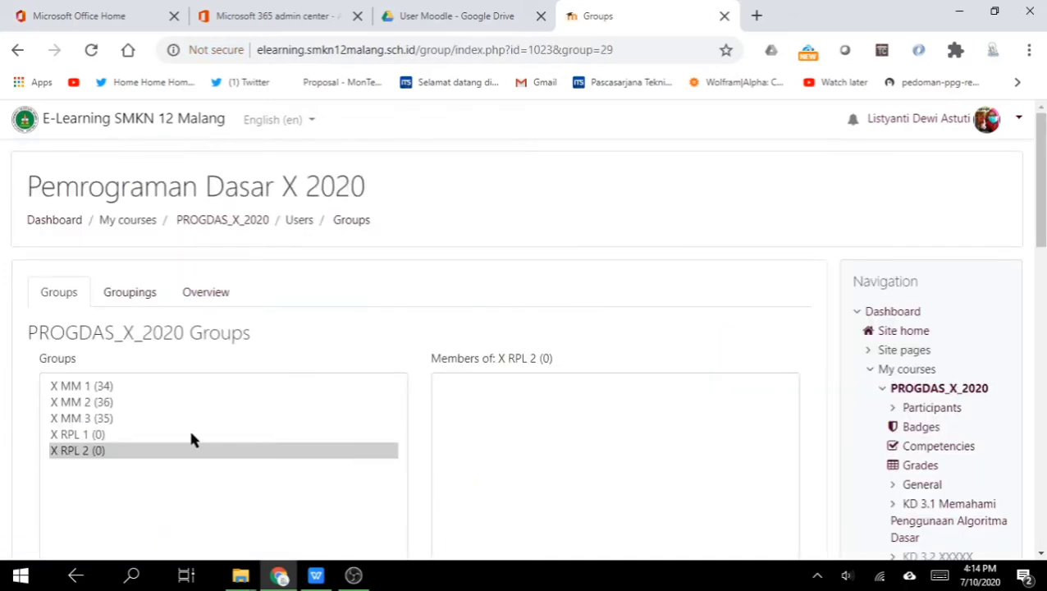
Select the X RPL 1 group and open its page for adding or removing users
click(190, 434)
scroll(164, 435, down, 1)
click(105, 385)
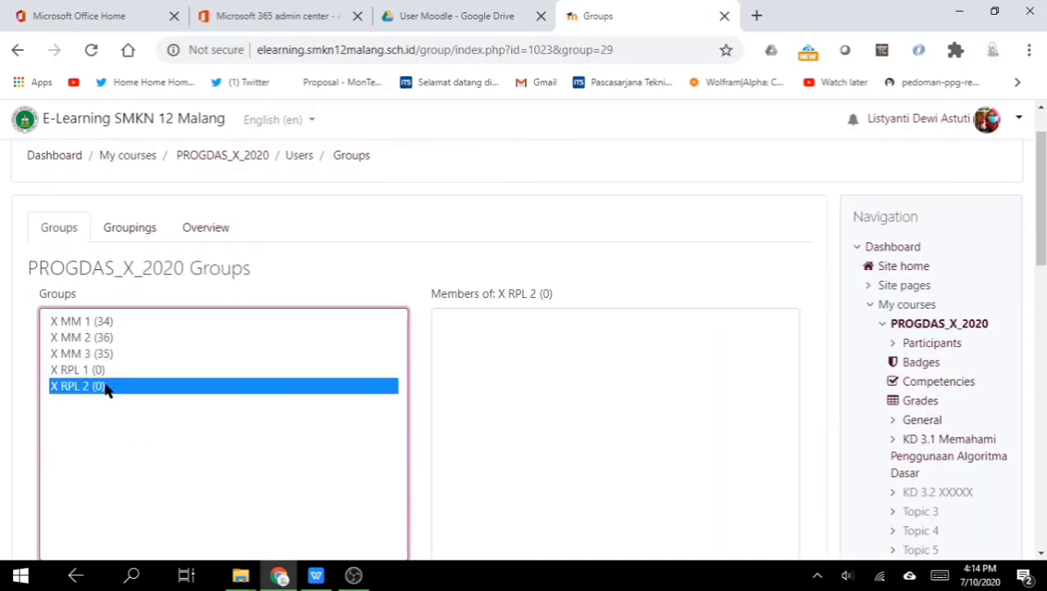
click(101, 371)
click(107, 386)
click(111, 371)
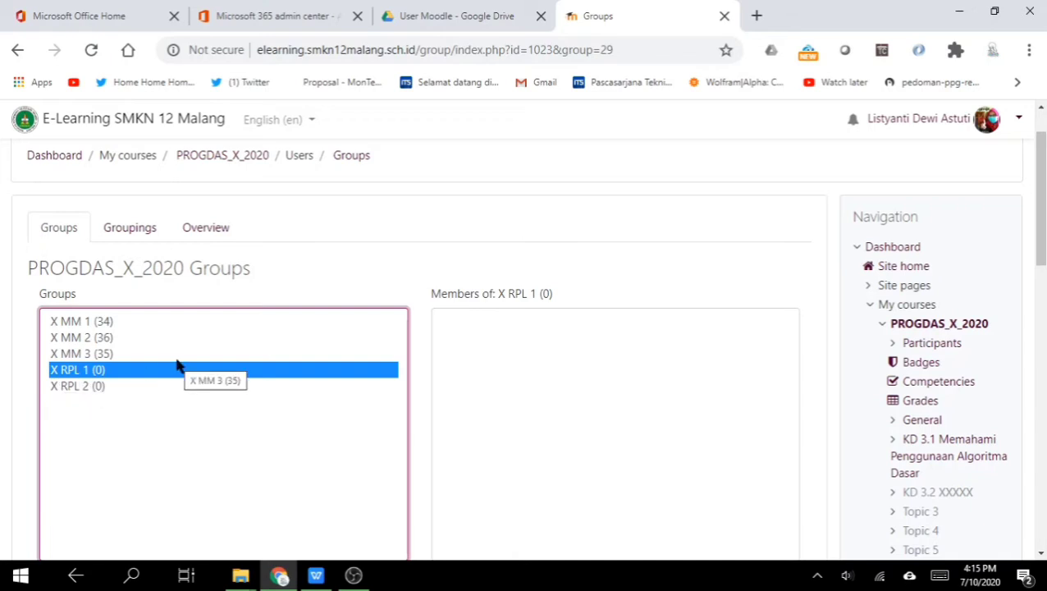
scroll(129, 271, down, 2)
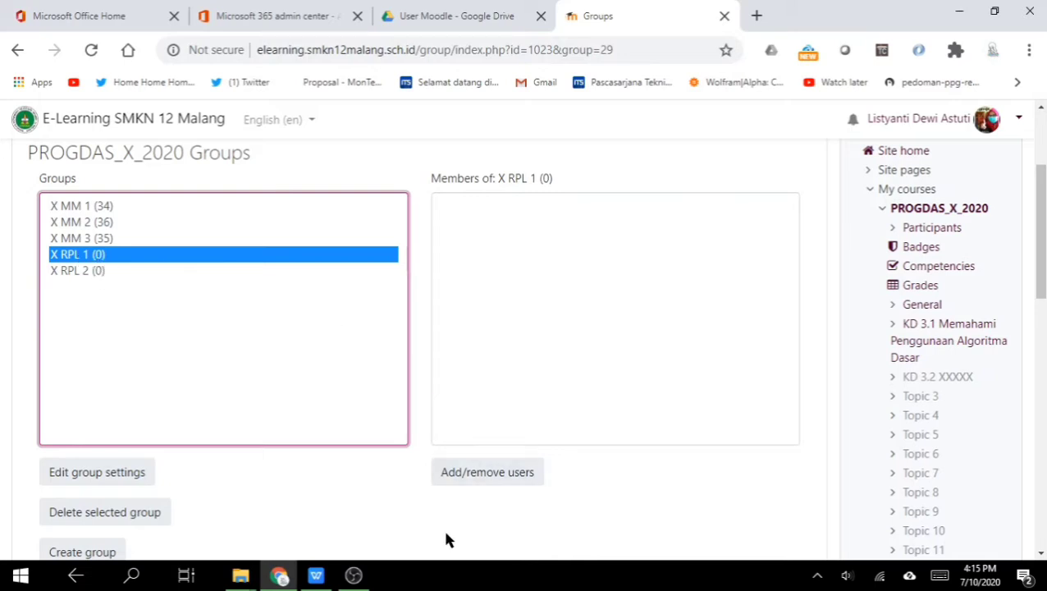
click(472, 487)
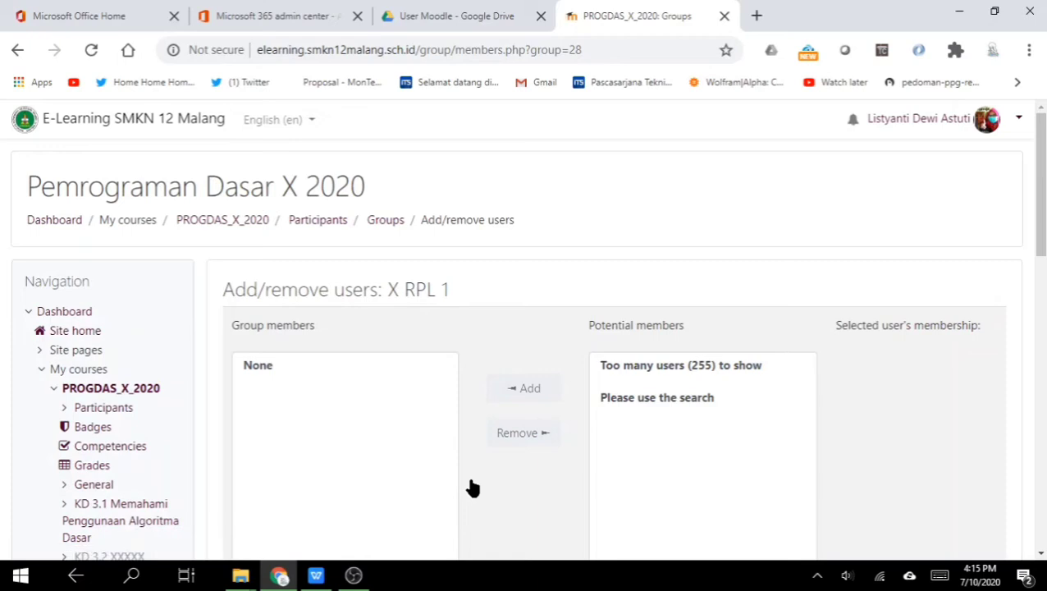
Search the potential members of the group for X RPL 1
drag(1040, 235, 1040, 289)
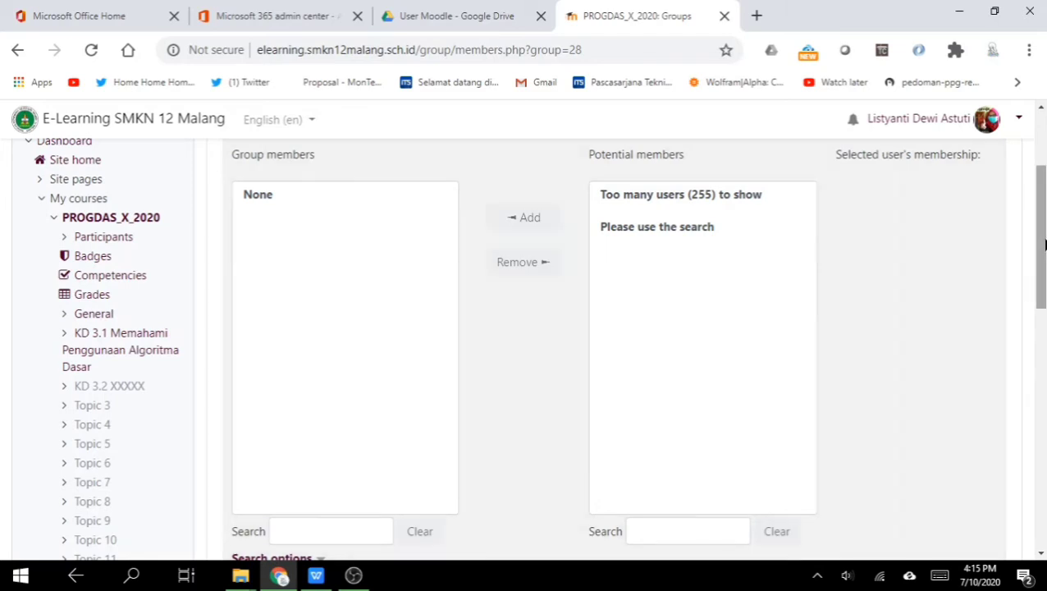
drag(1044, 244, 1043, 281)
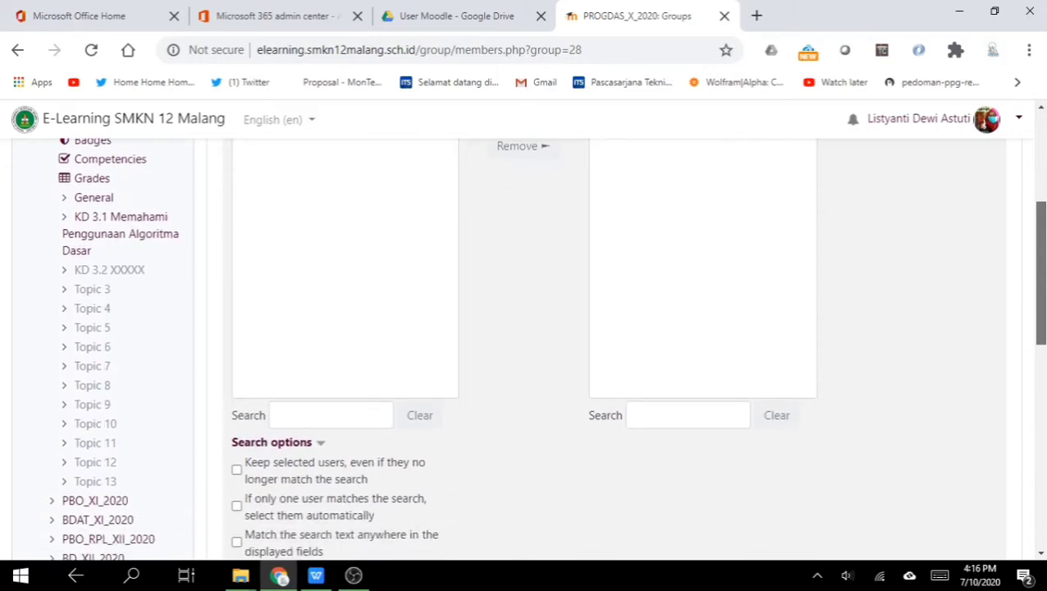
click(723, 416)
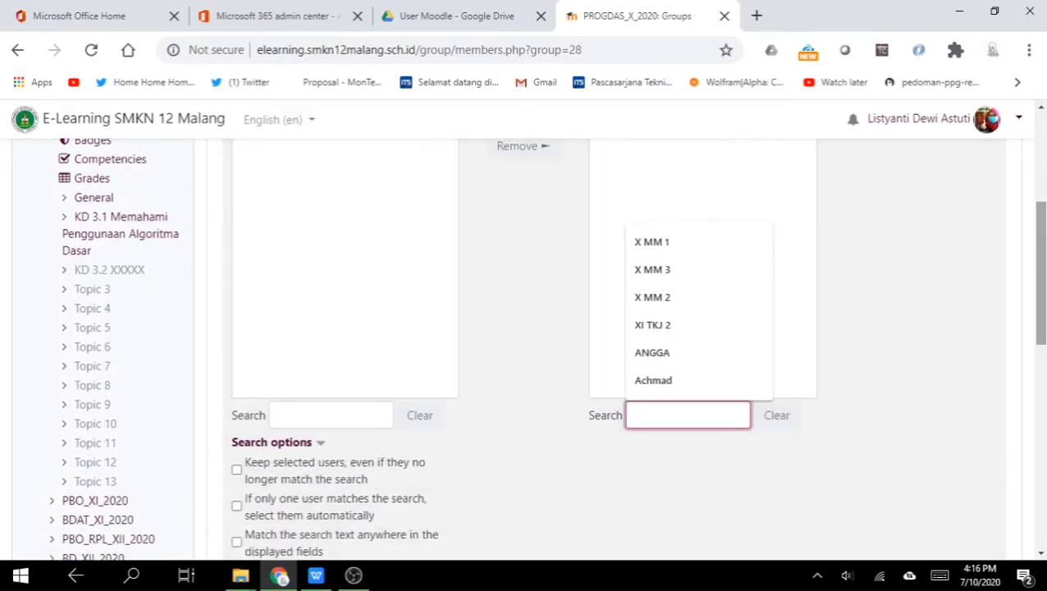
drag(1043, 296, 1041, 322)
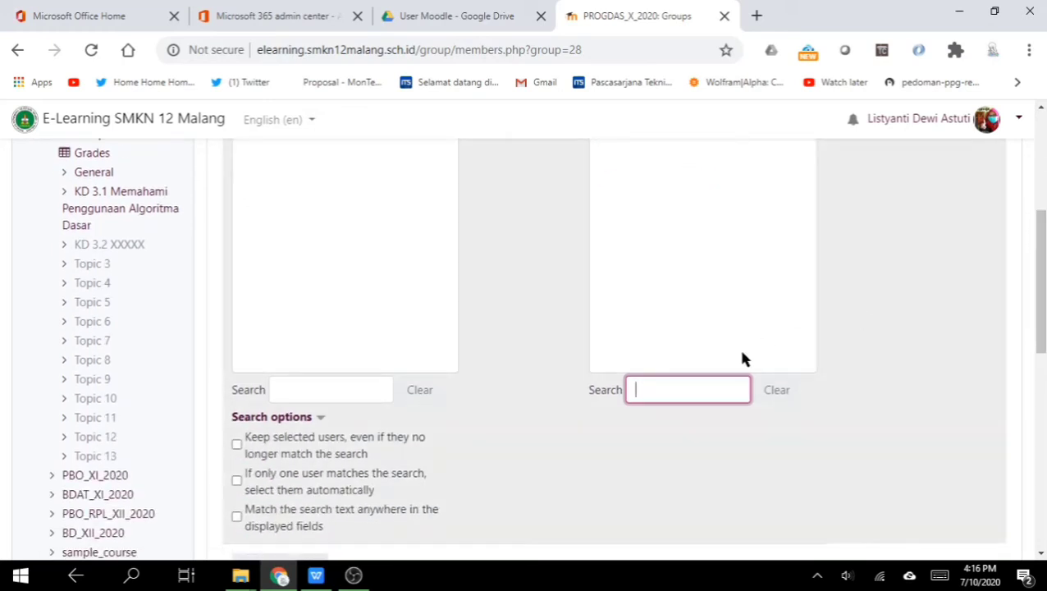
text(X R)
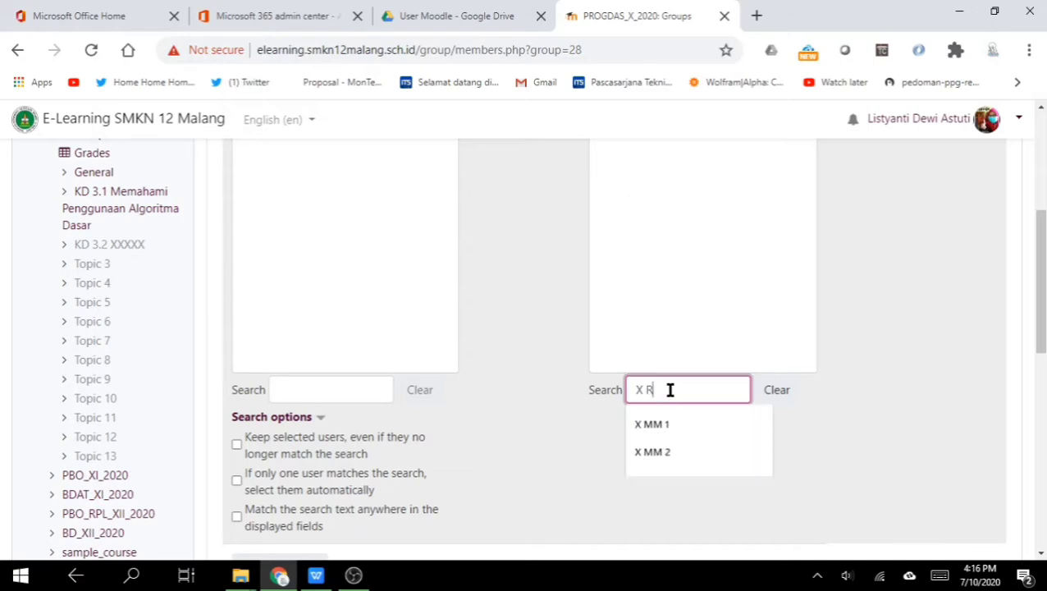
text(PL 1)
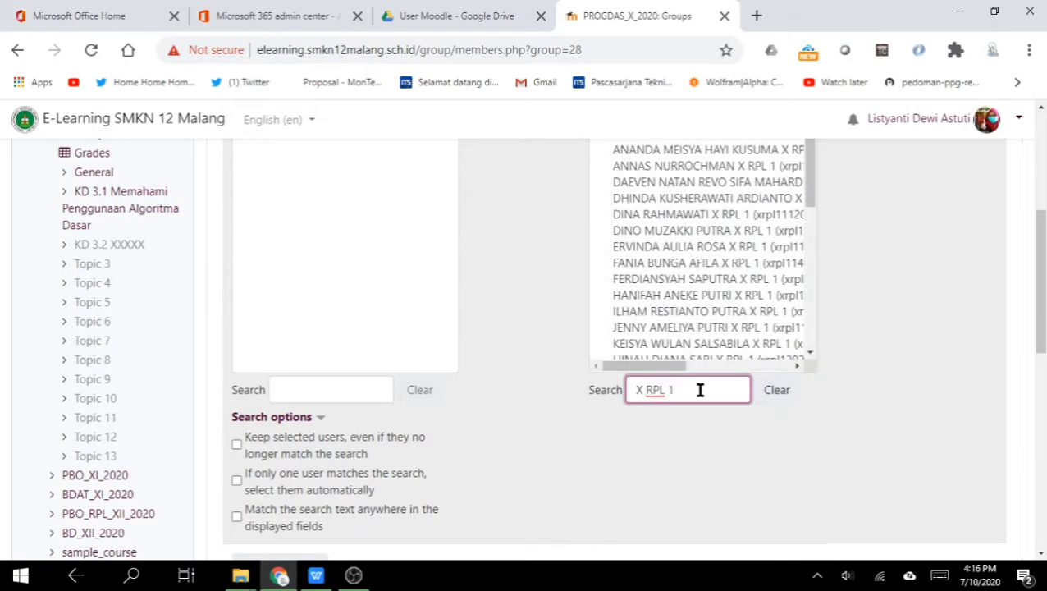
click(842, 336)
scroll(441, 156, up, 3)
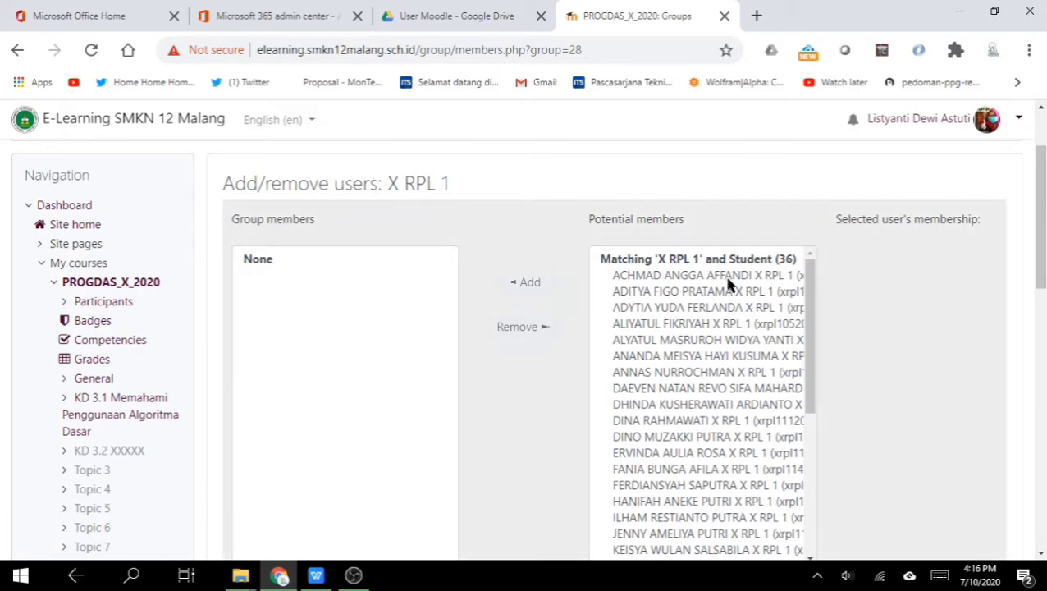
scroll(1039, 213, down, 1)
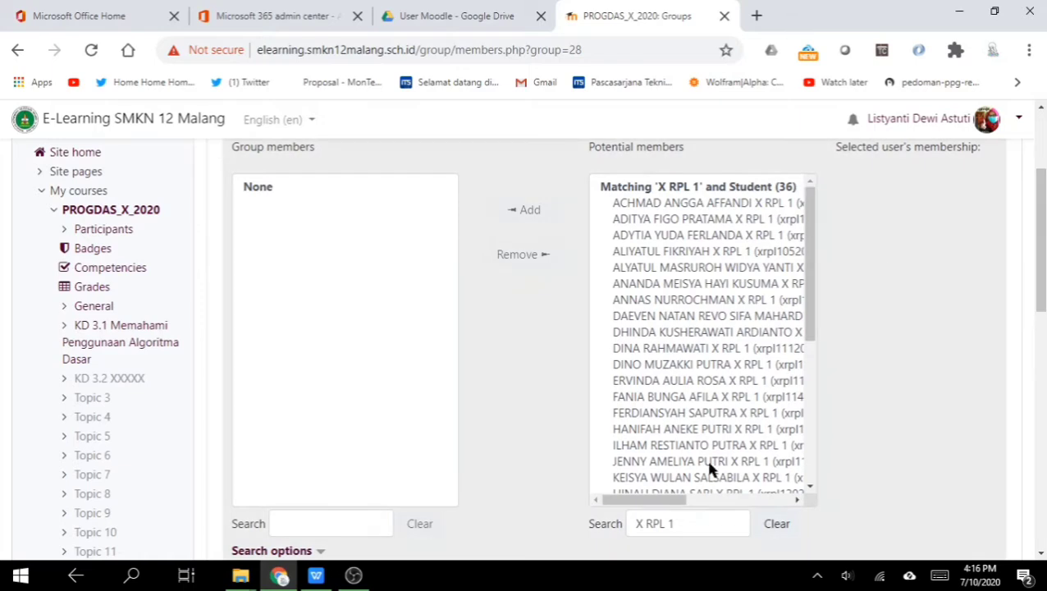
click(692, 530)
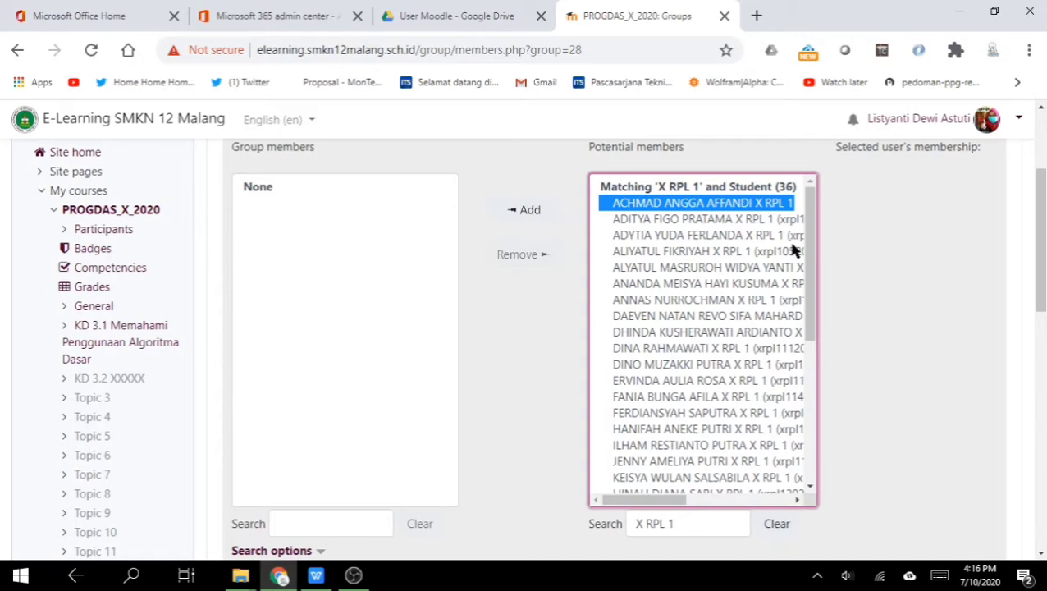
click(729, 238)
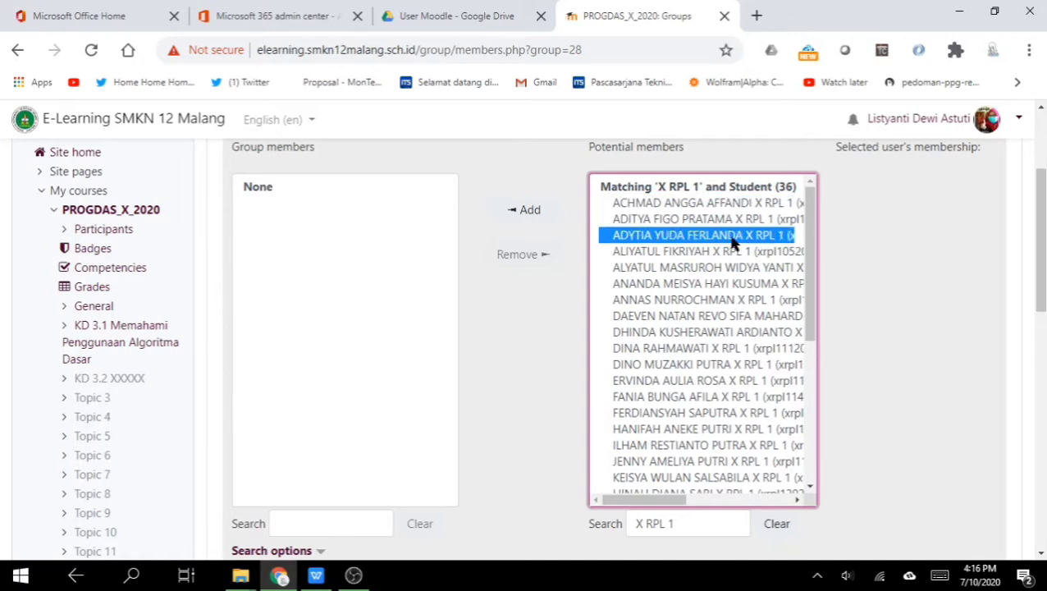
click(661, 207)
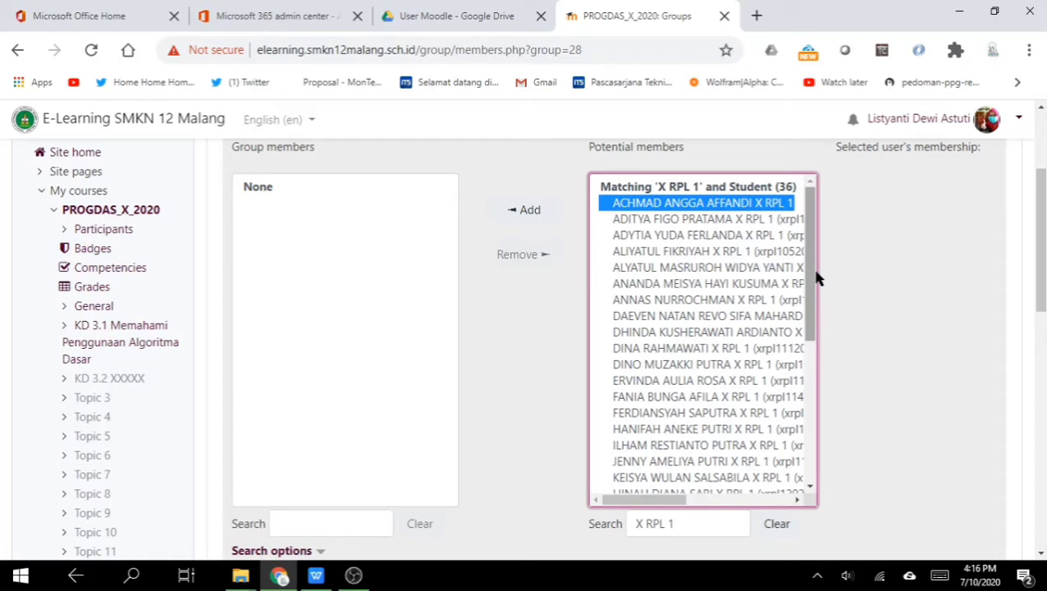
key(shift+End)
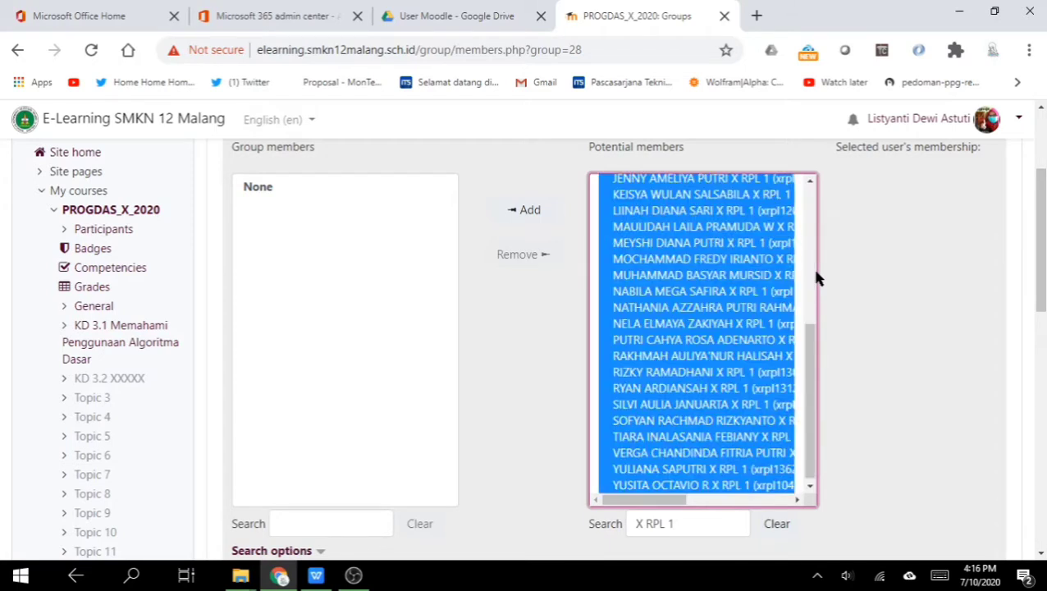
drag(806, 350, 804, 209)
click(762, 212)
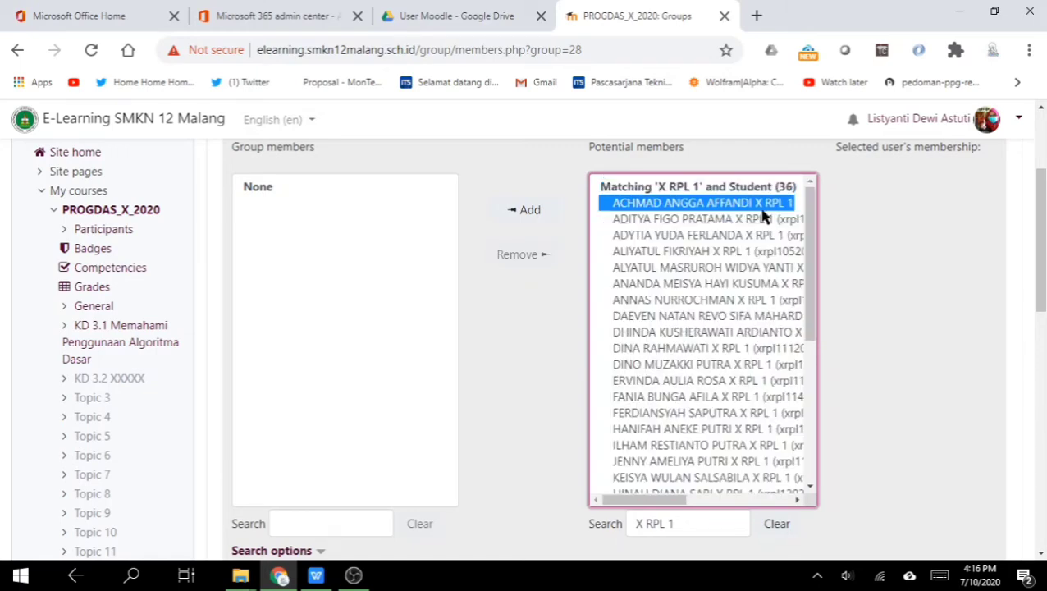
click(681, 223)
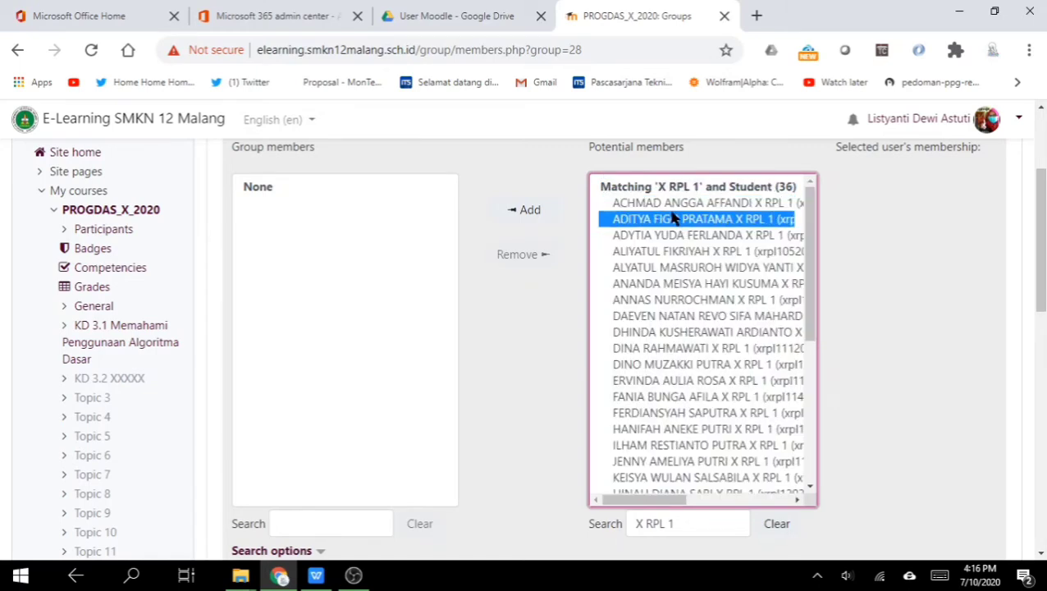
Select all potential members matching X RPL 1 and add them to the X RPL 1 group
click(668, 211)
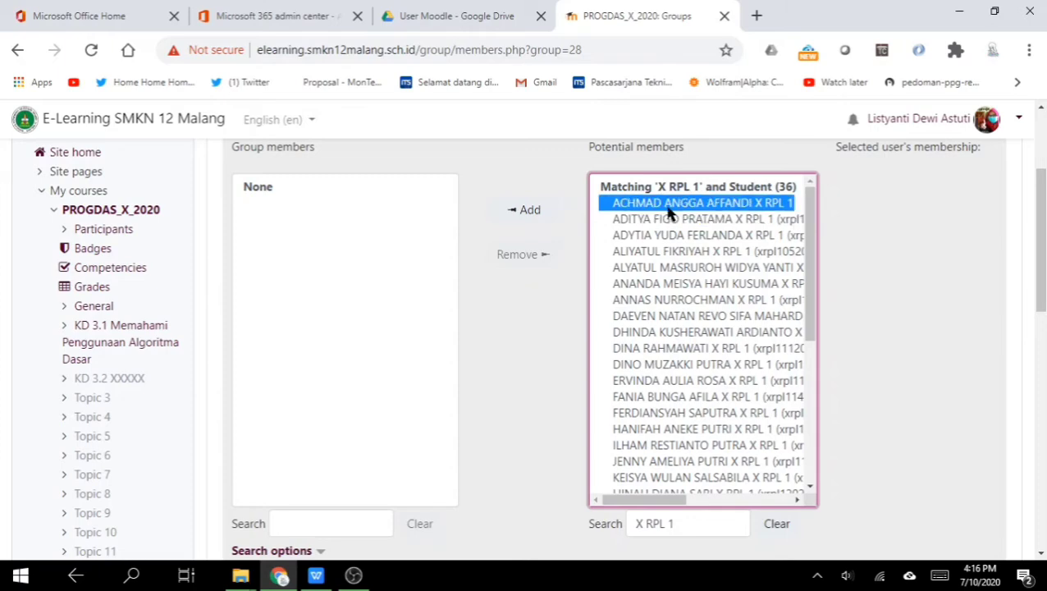
key(shift+End)
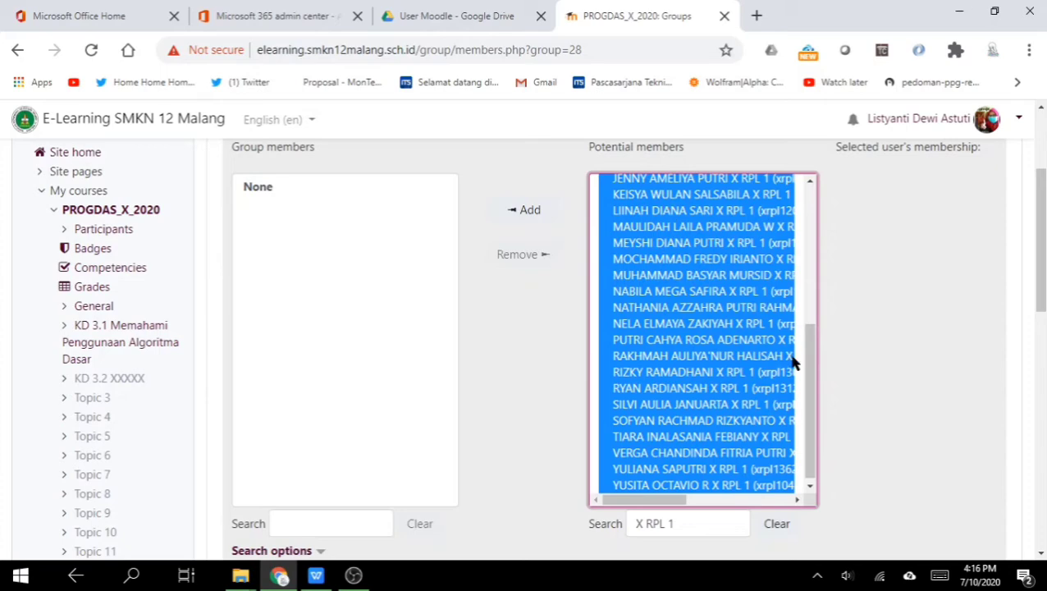
drag(818, 375, 818, 338)
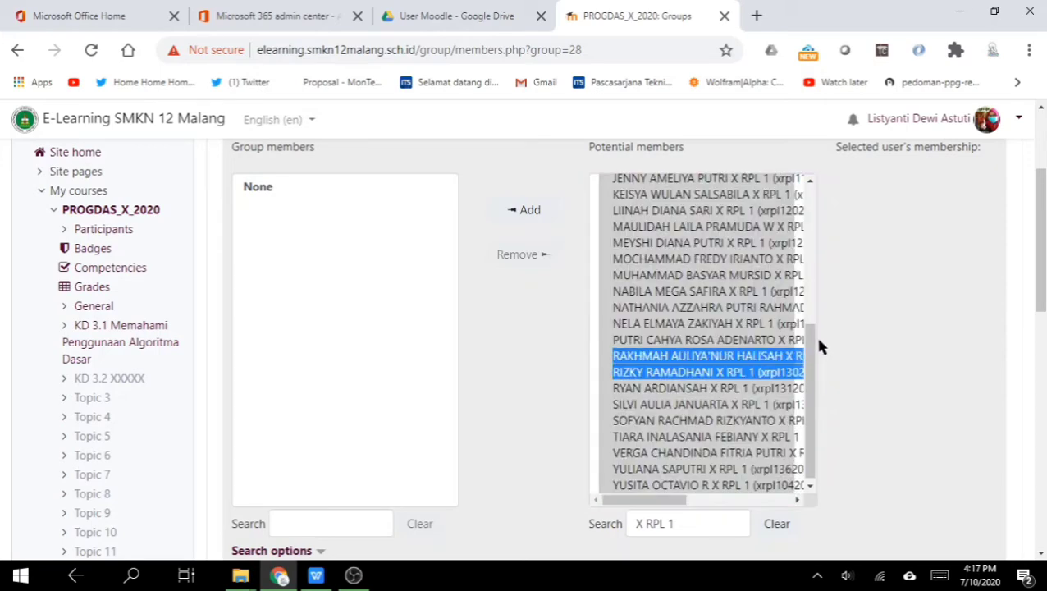
click(712, 355)
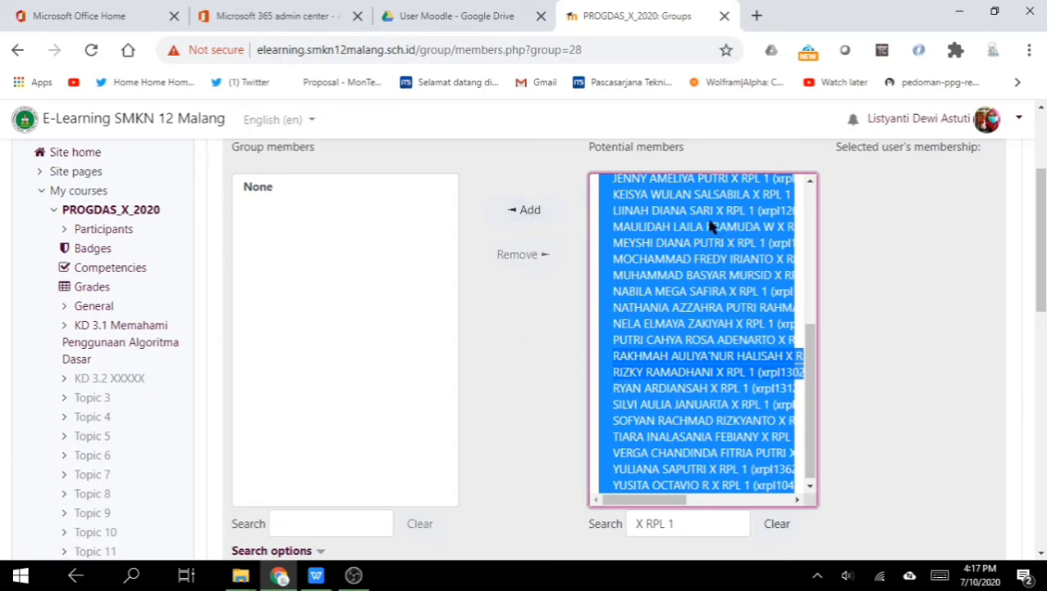
click(526, 215)
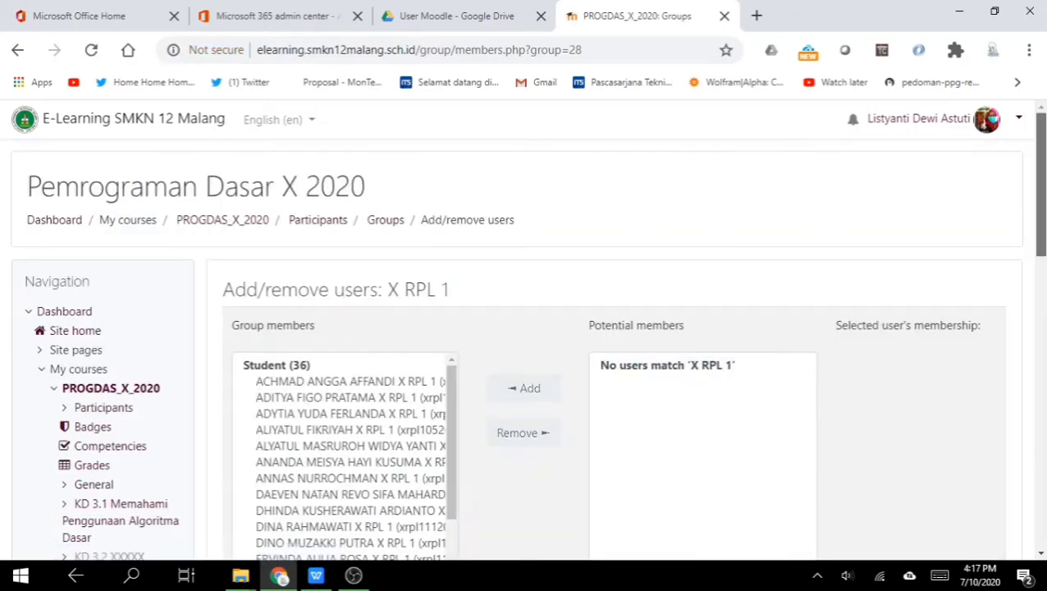
Return to the groups list and open the X RPL 2 group's page for adding or removing users
scroll(563, 314, down, 2)
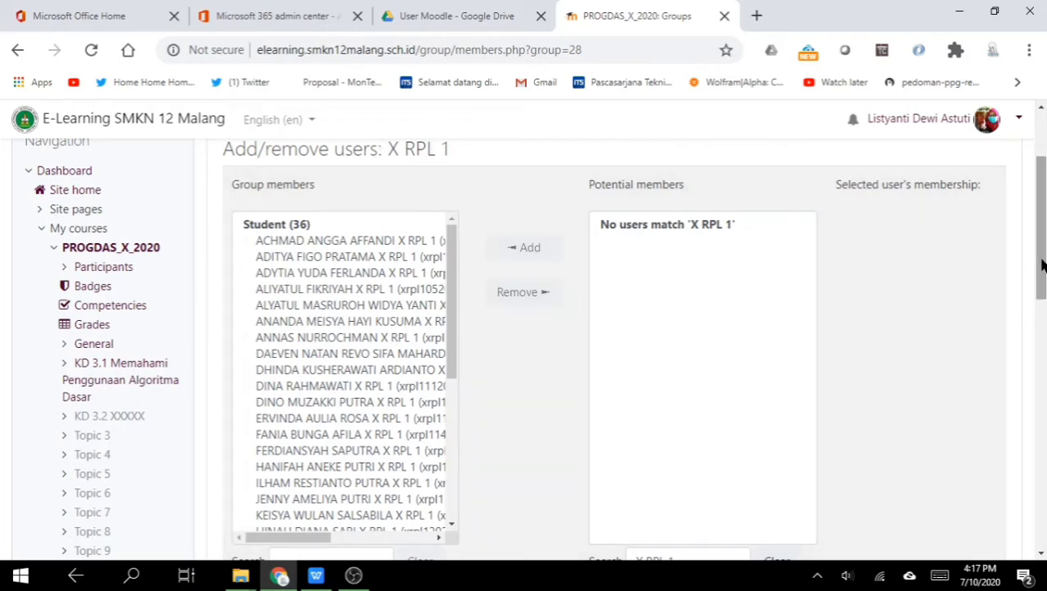
drag(1040, 264, 1037, 361)
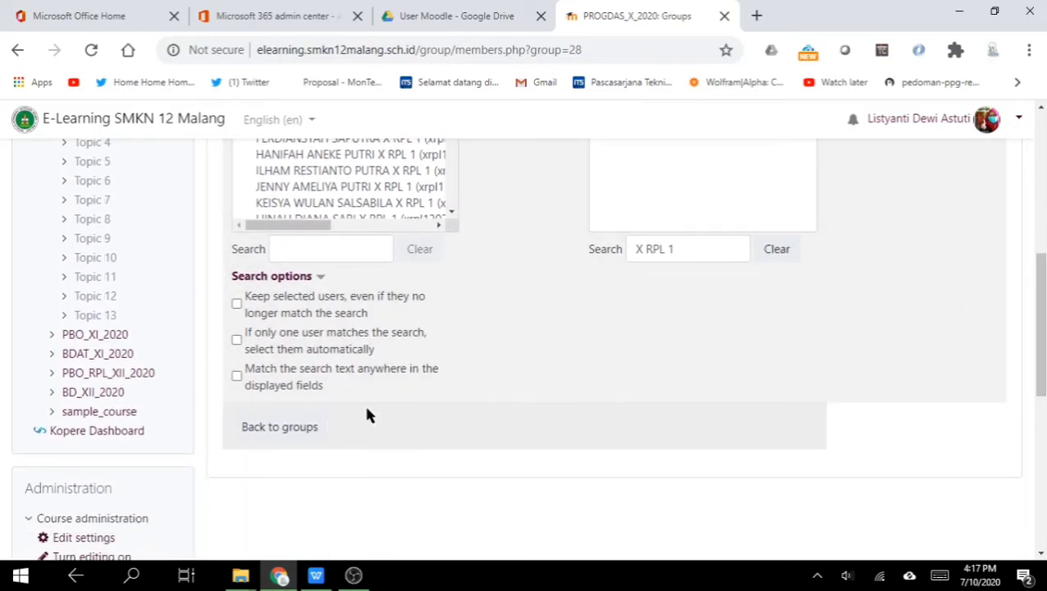
click(264, 435)
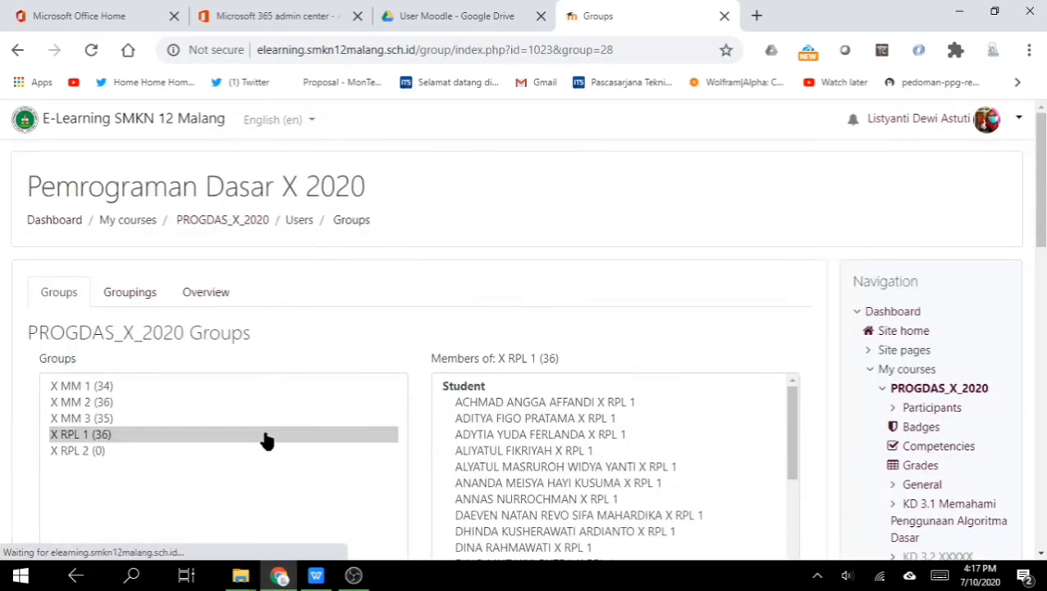
click(106, 451)
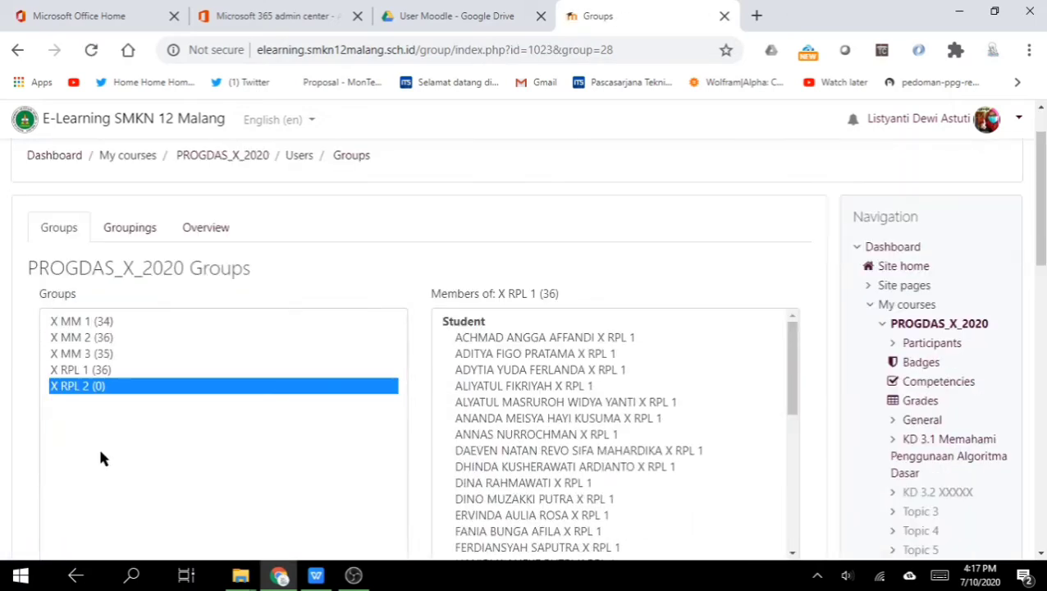
scroll(973, 191, down, 1)
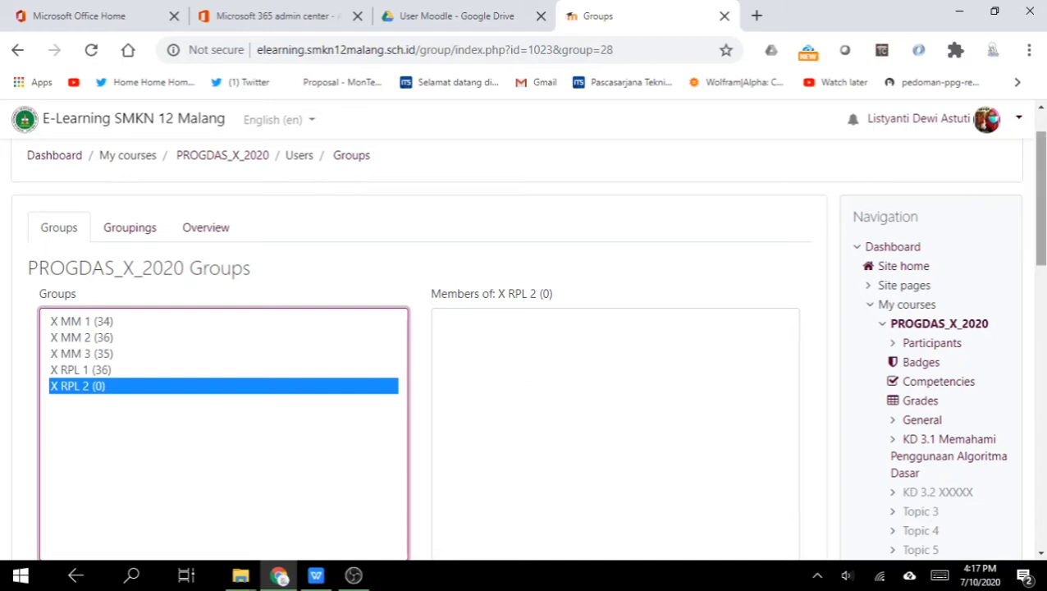
scroll(971, 190, down, 3)
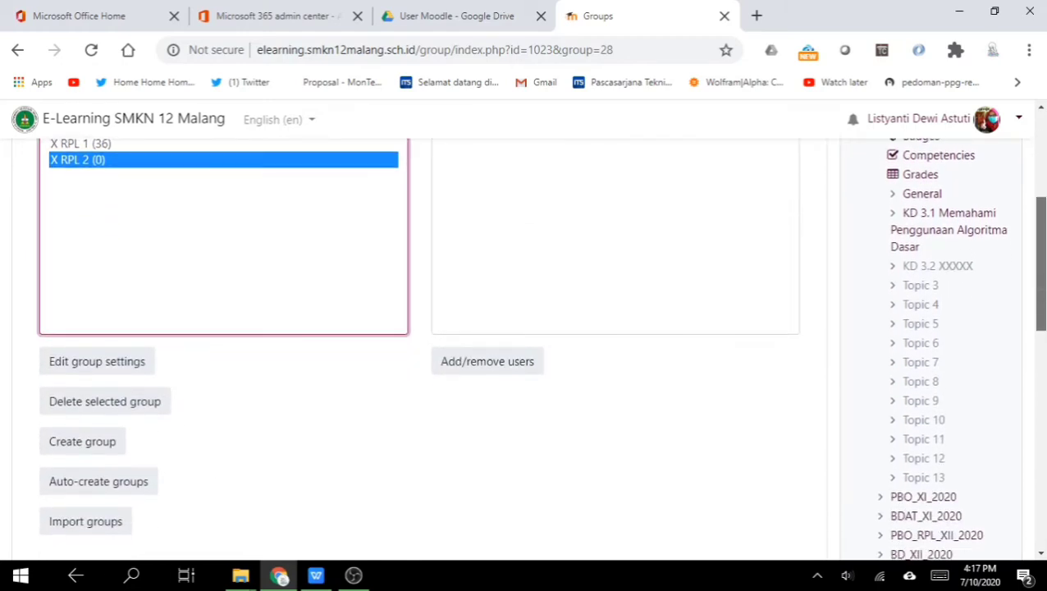
click(473, 369)
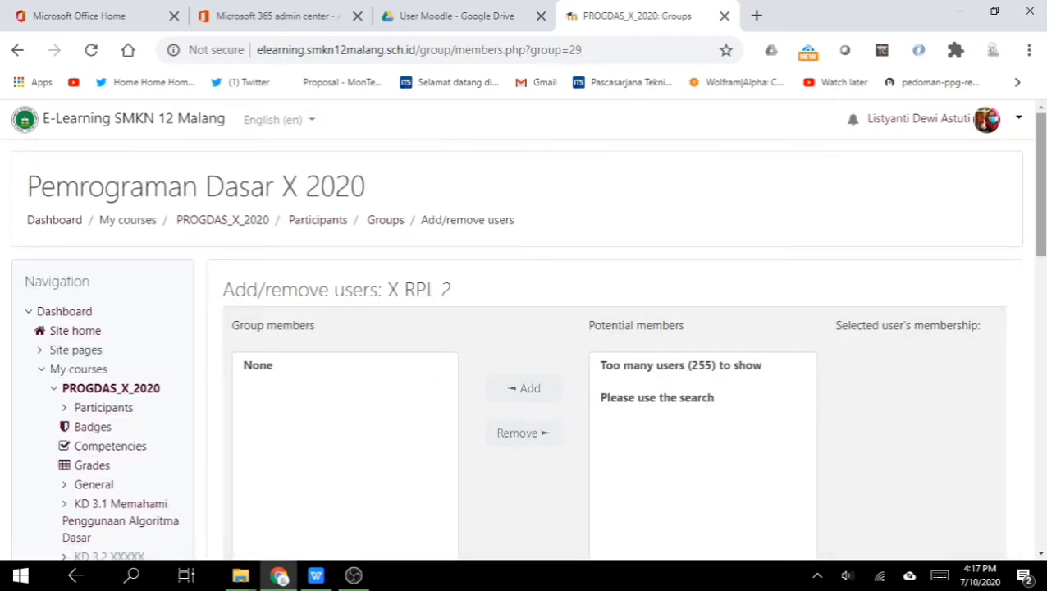
Search the potential members of the X RPL 2 group for X RPL 2
drag(1041, 234, 1041, 302)
click(690, 493)
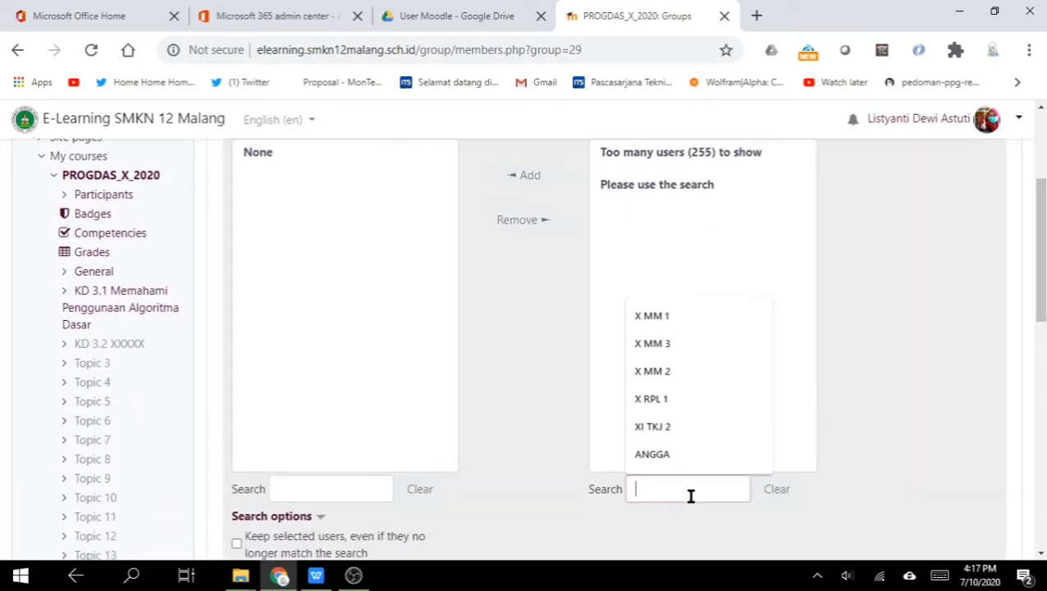
text(X)
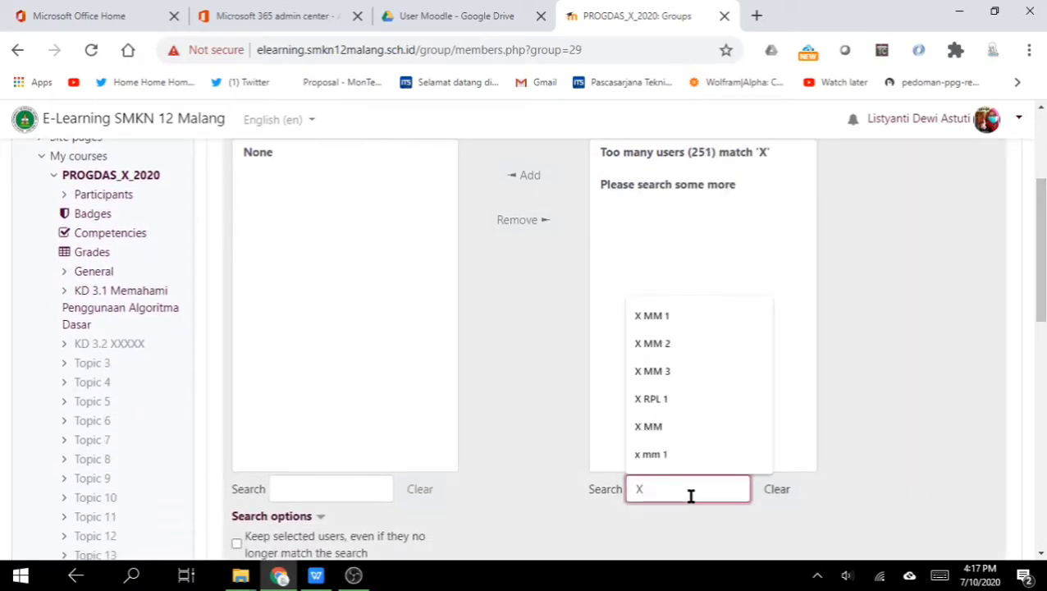
text( RPL 2)
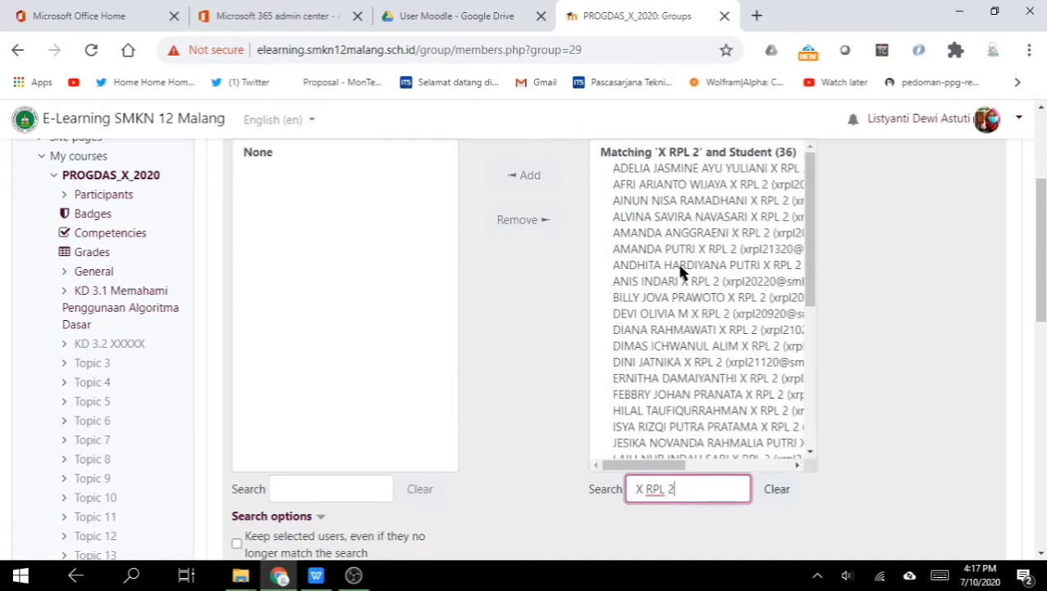
Add all students matching X RPL 2 to the X RPL 2 group and return to the groups list
click(689, 188)
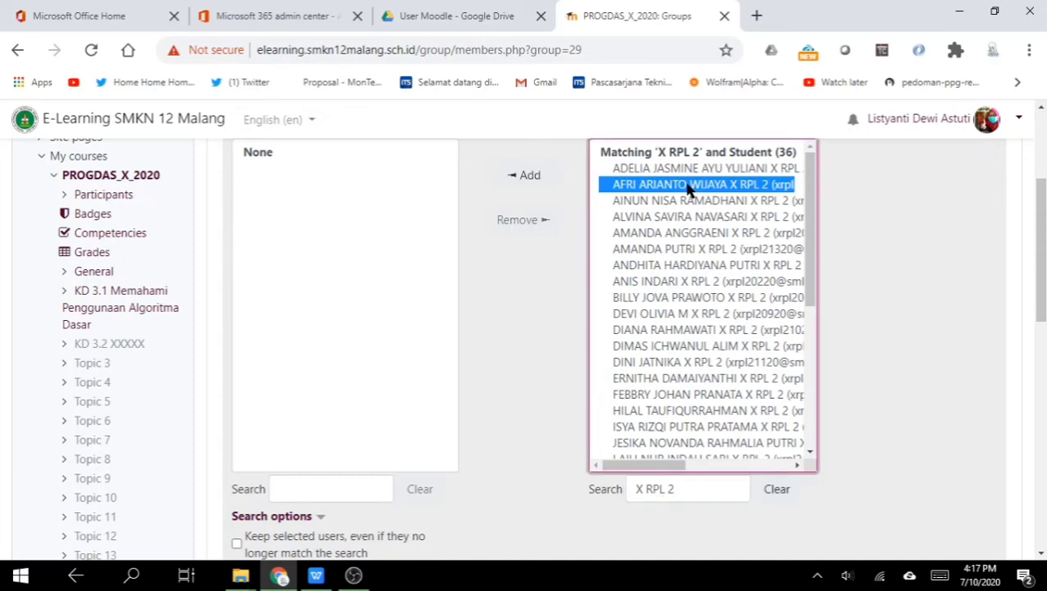
key(ctrl+a)
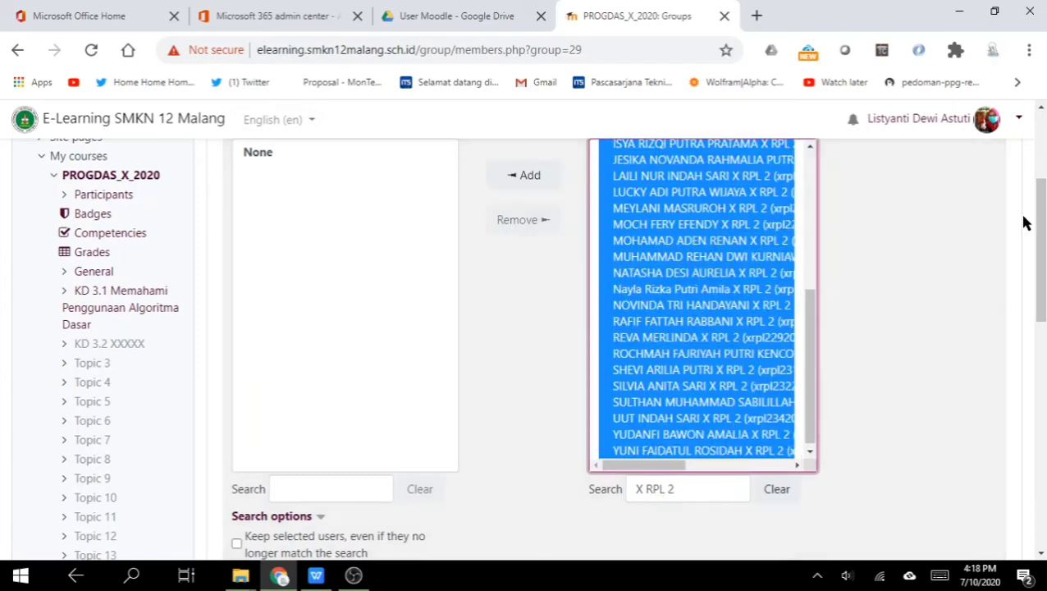
scroll(1039, 246, up, 1)
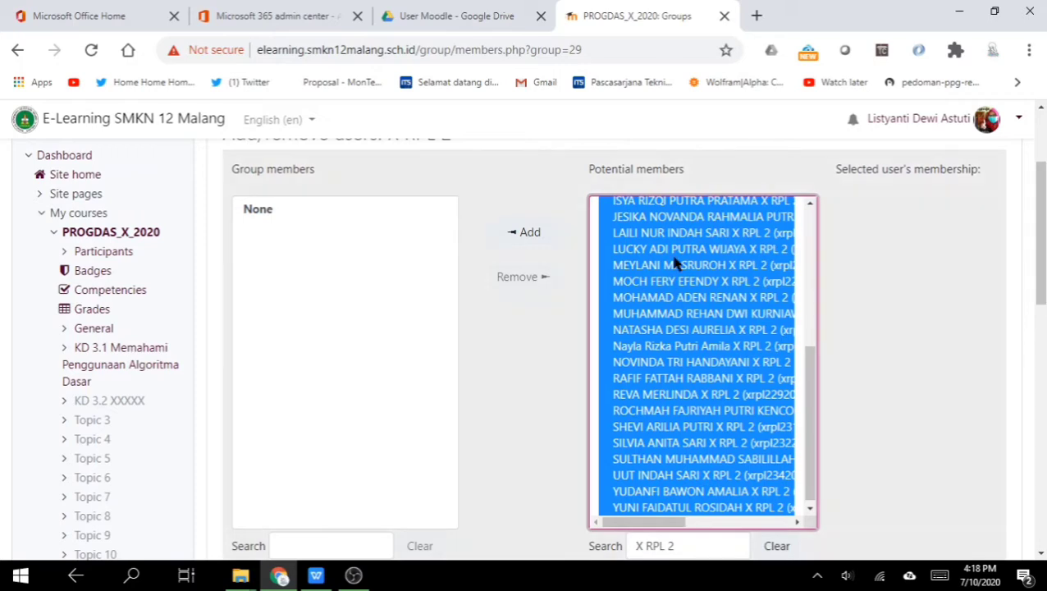
click(531, 235)
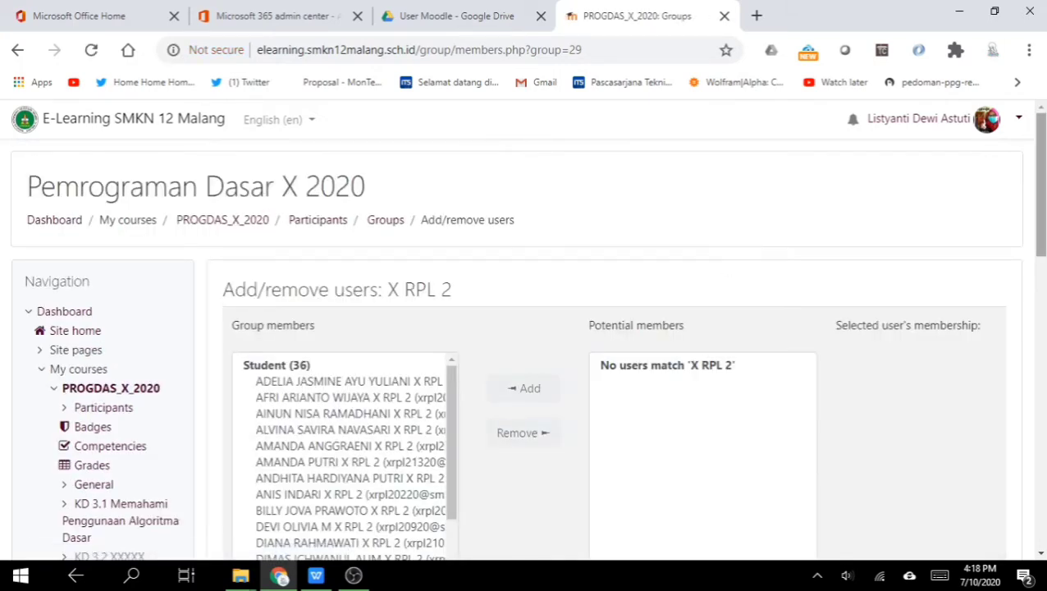
drag(1040, 209, 1041, 356)
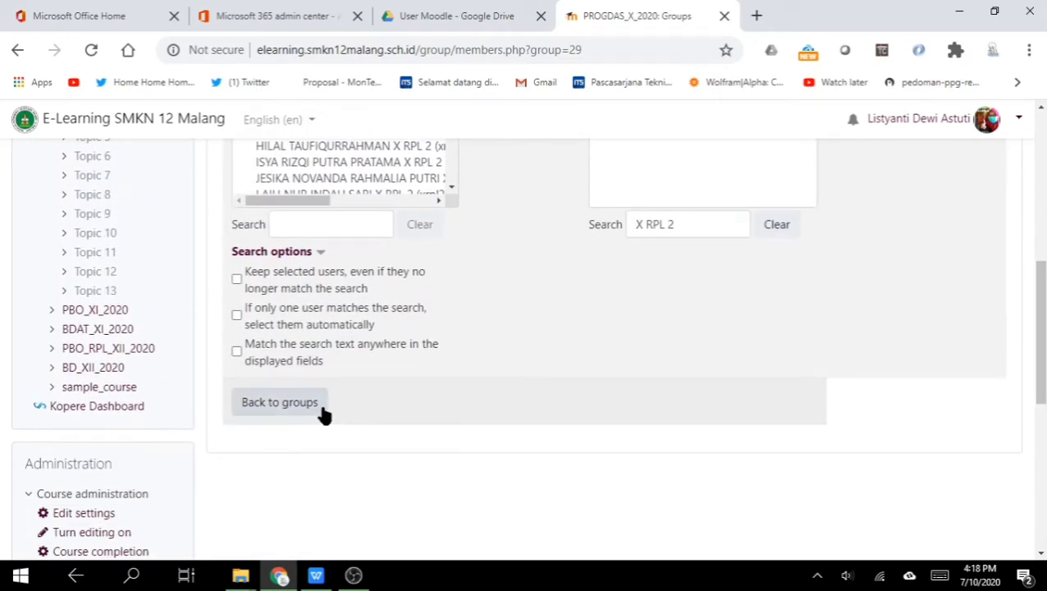
click(283, 406)
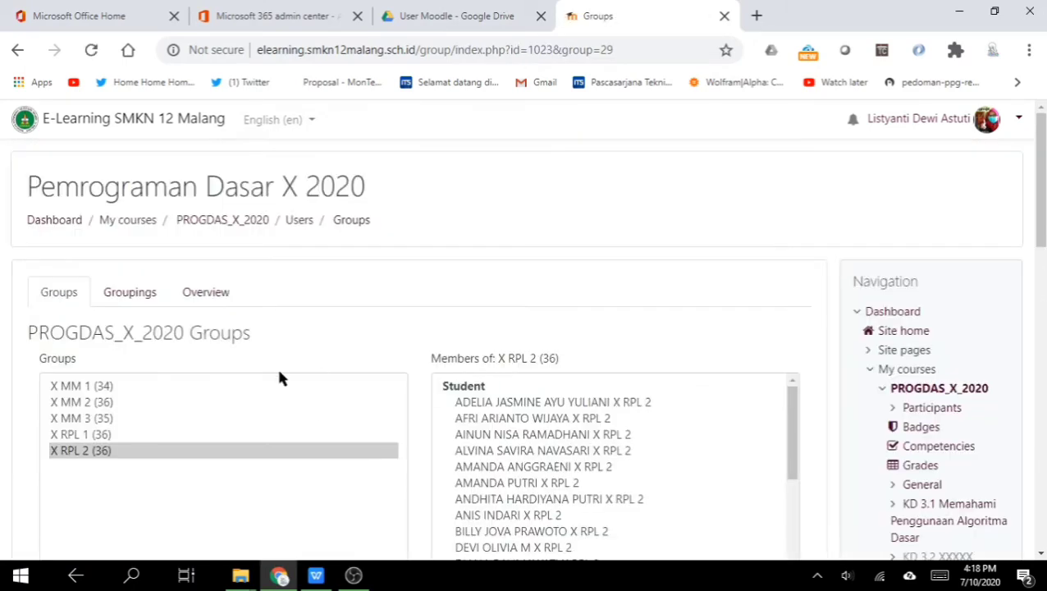
Review the member lists of the X MM and X RPL class groups in the course
click(123, 381)
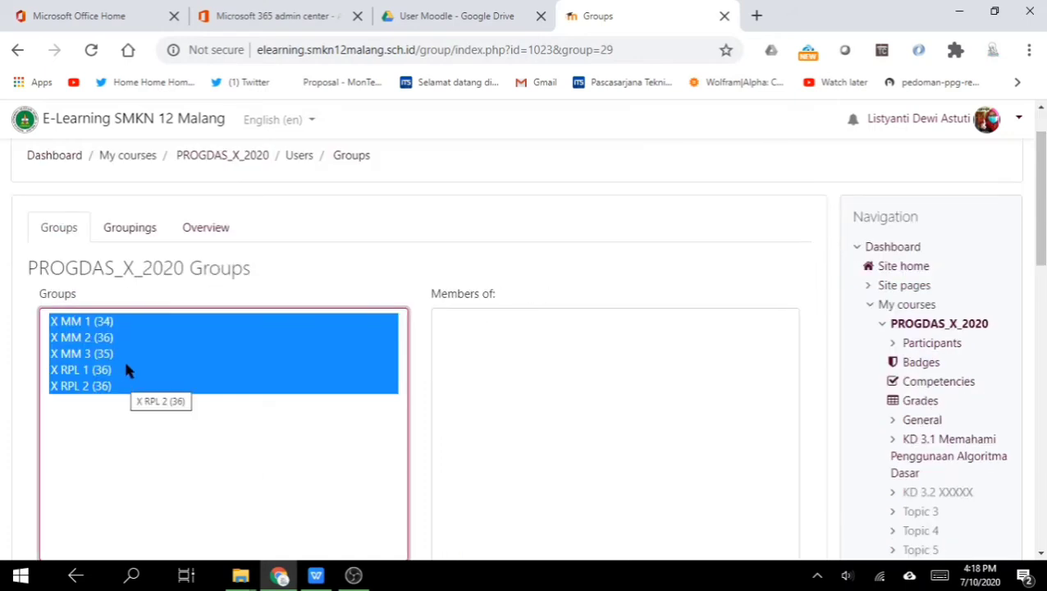
click(124, 355)
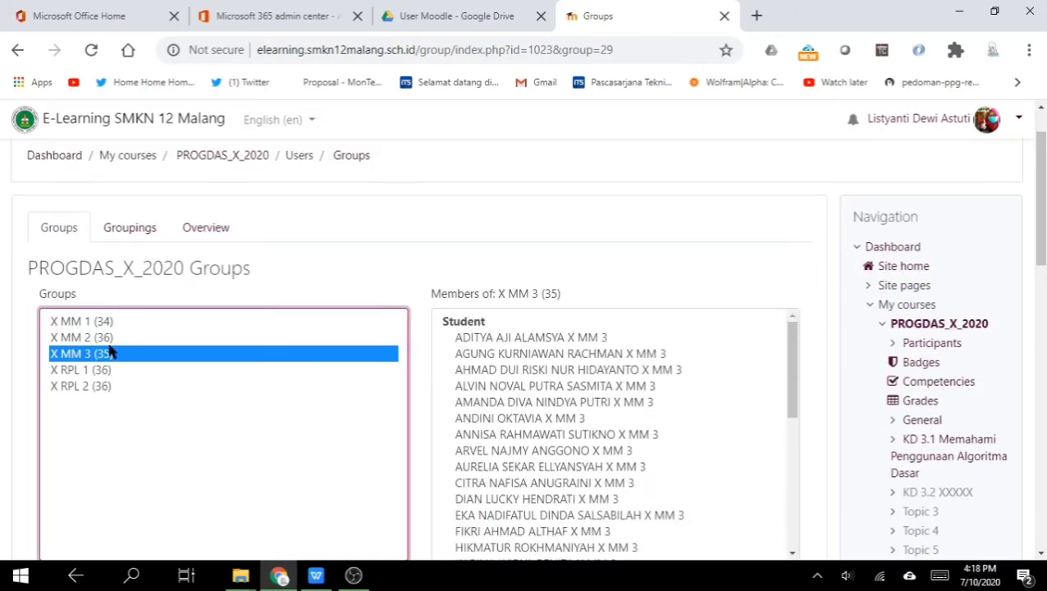
click(105, 323)
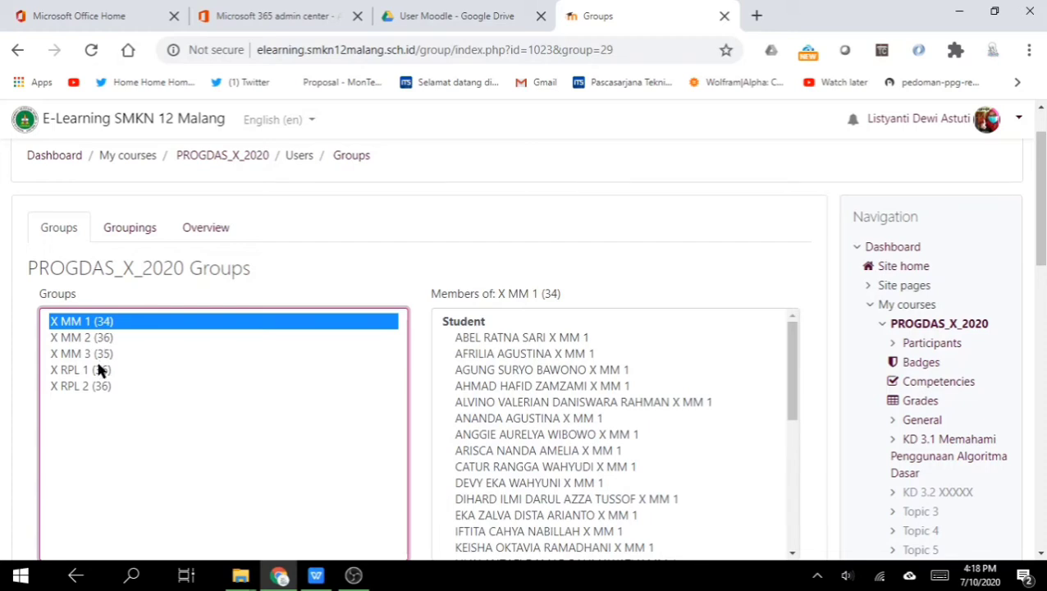
click(98, 369)
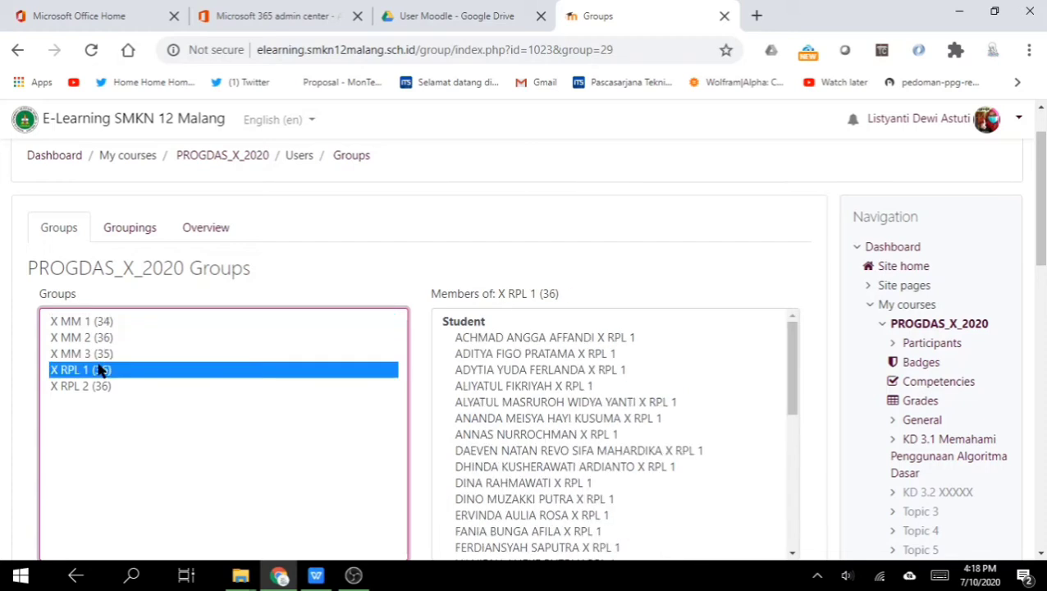
click(127, 326)
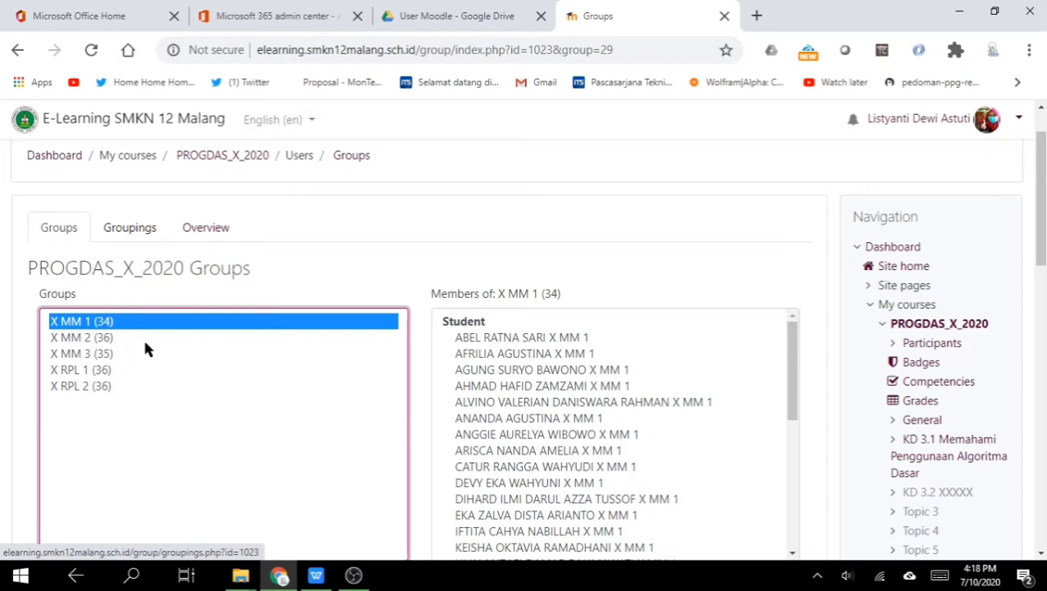
click(94, 337)
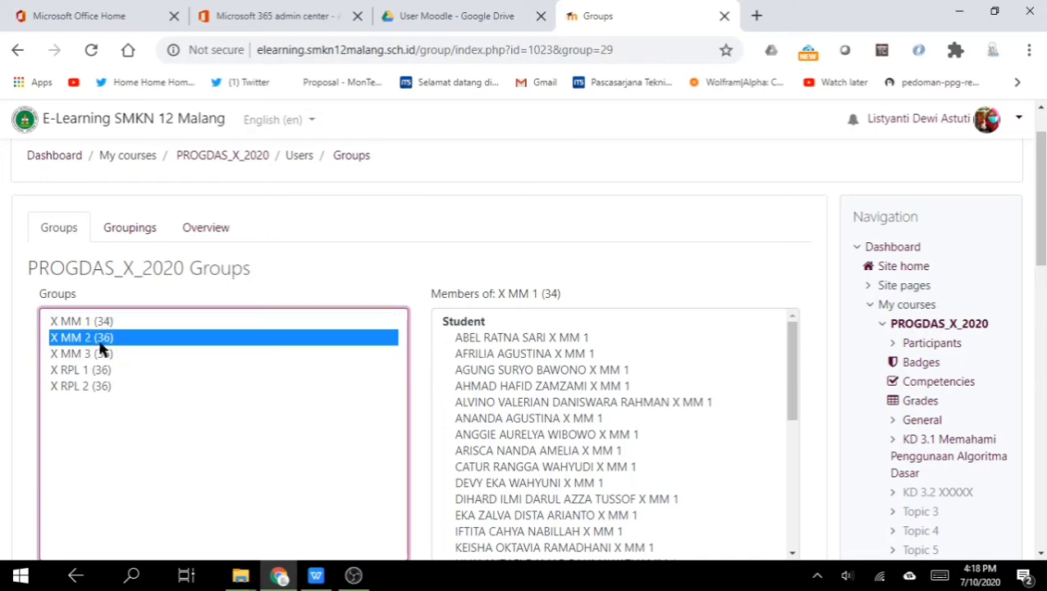
click(102, 369)
click(102, 385)
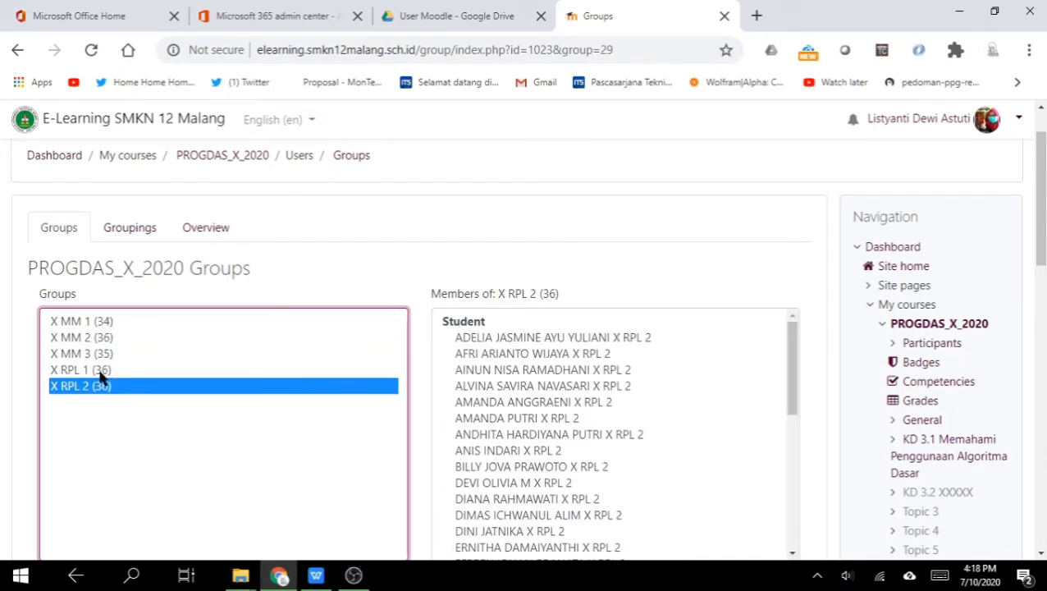
click(86, 320)
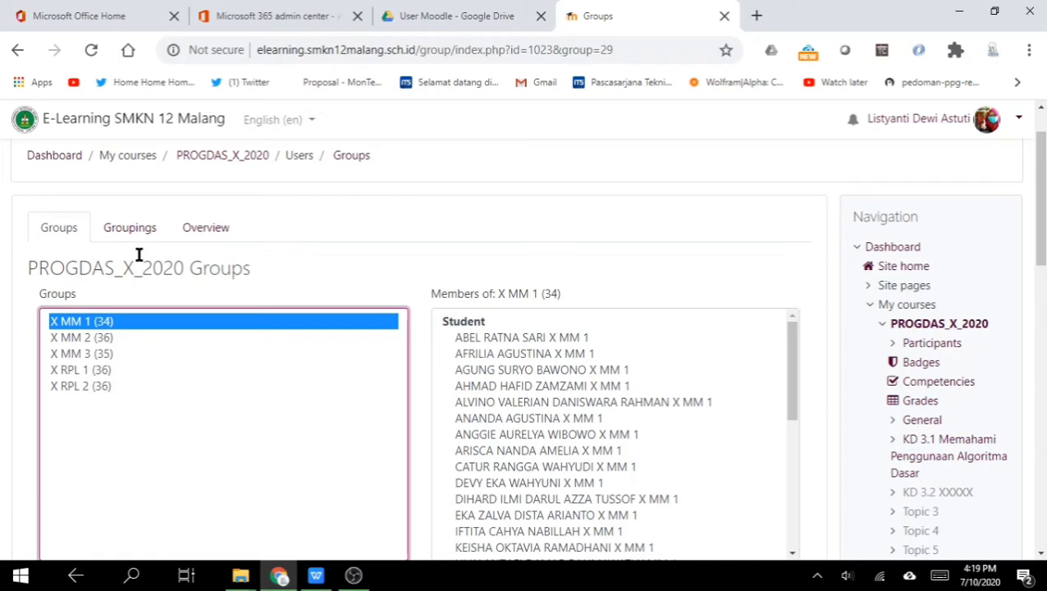
Open the course's groupings and create a grouping named X MM 1
click(129, 229)
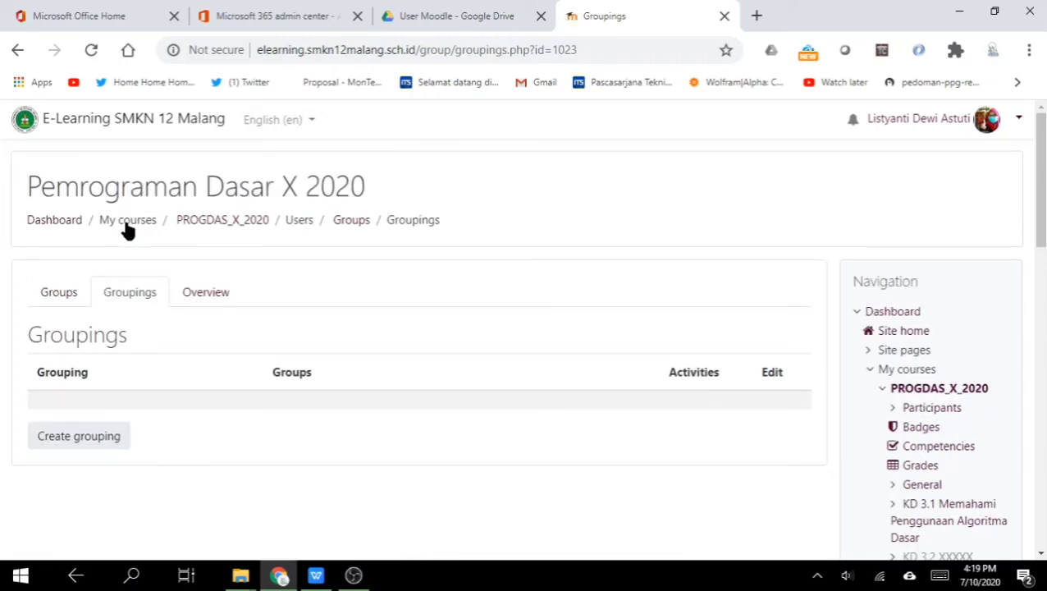
scroll(833, 277, down, 1)
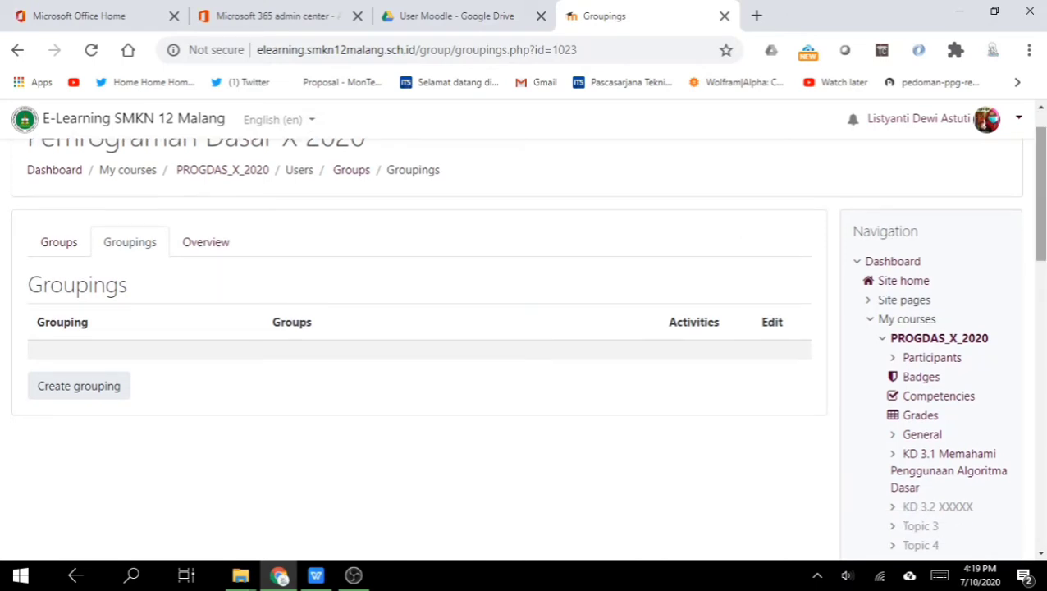
click(79, 387)
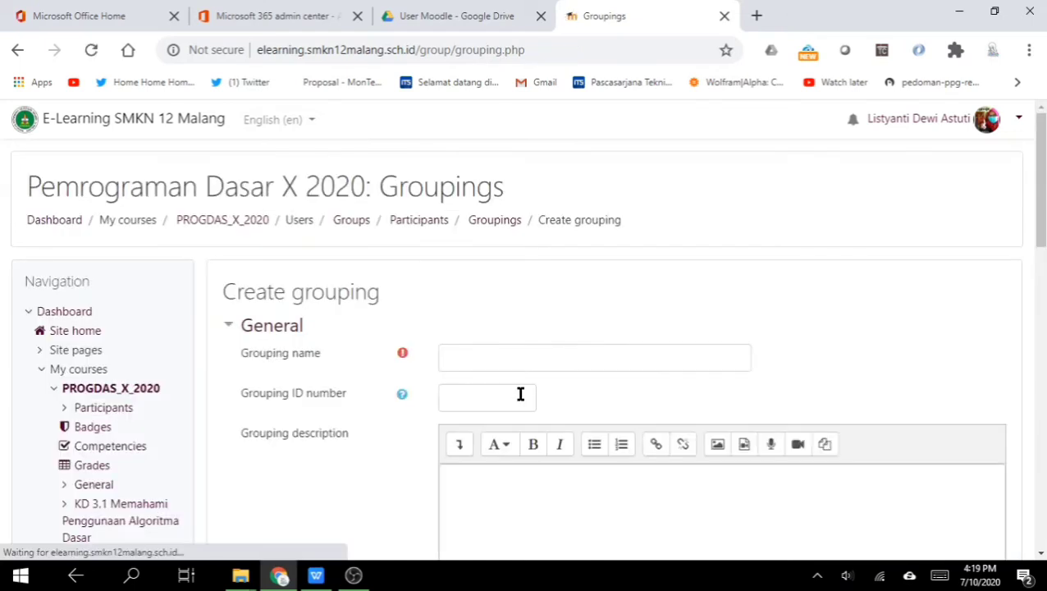
click(594, 347)
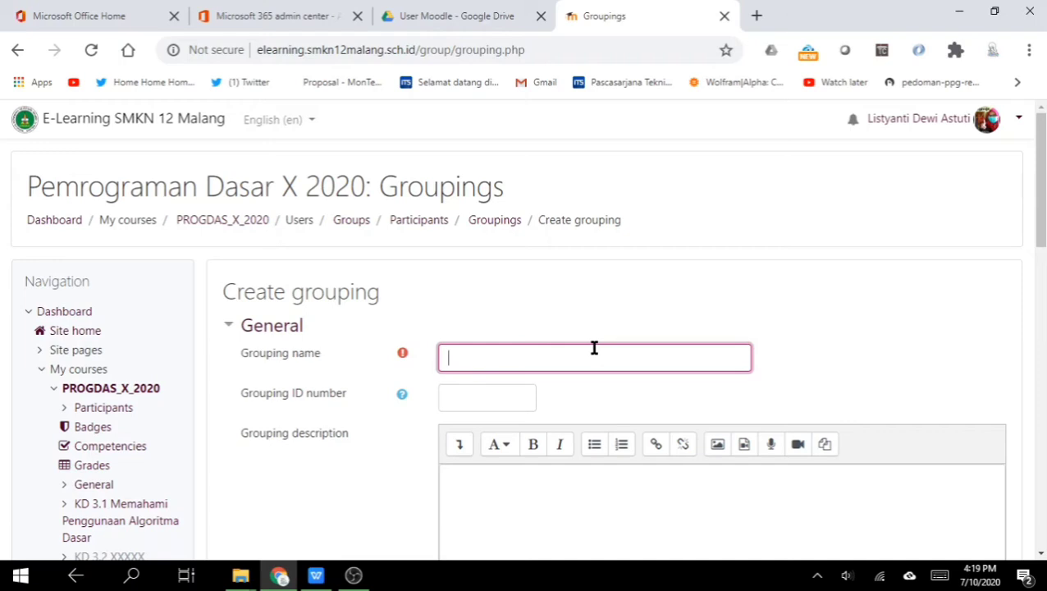
text(X MM 1)
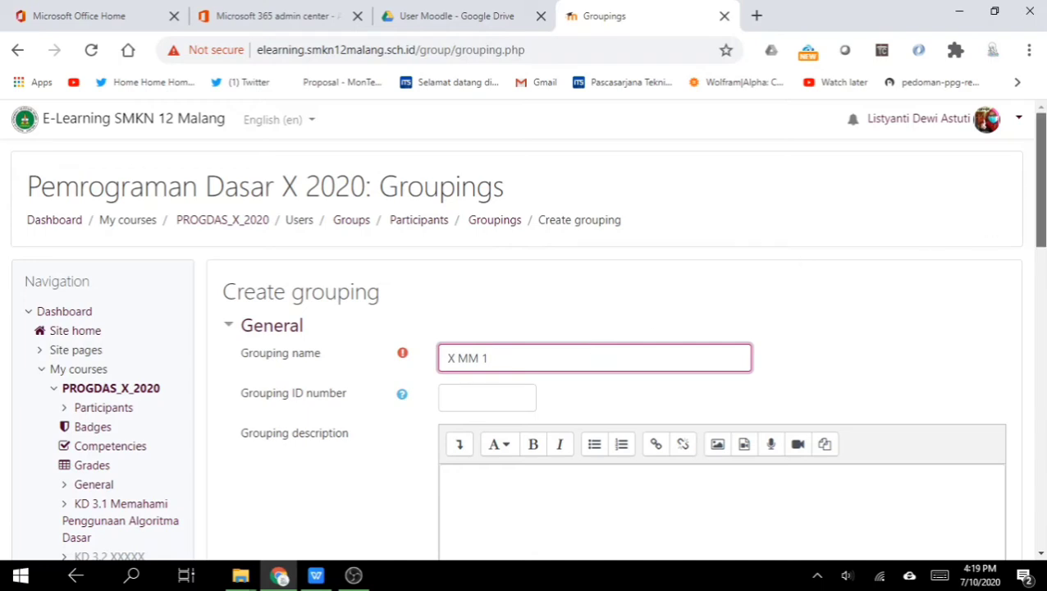
scroll(1039, 205, down, 3)
scroll(1036, 304, down, 1)
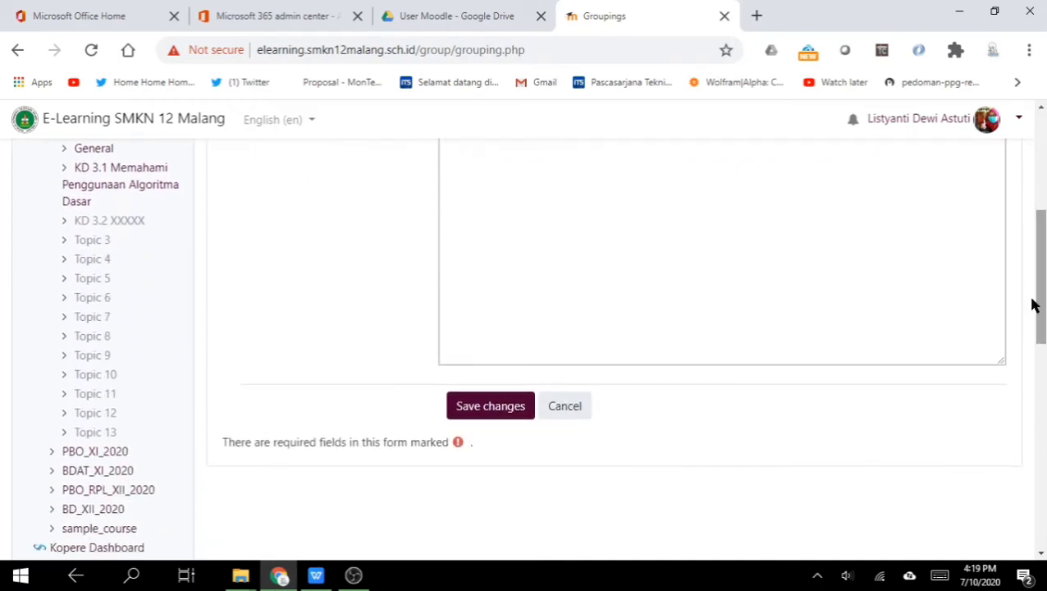
click(489, 410)
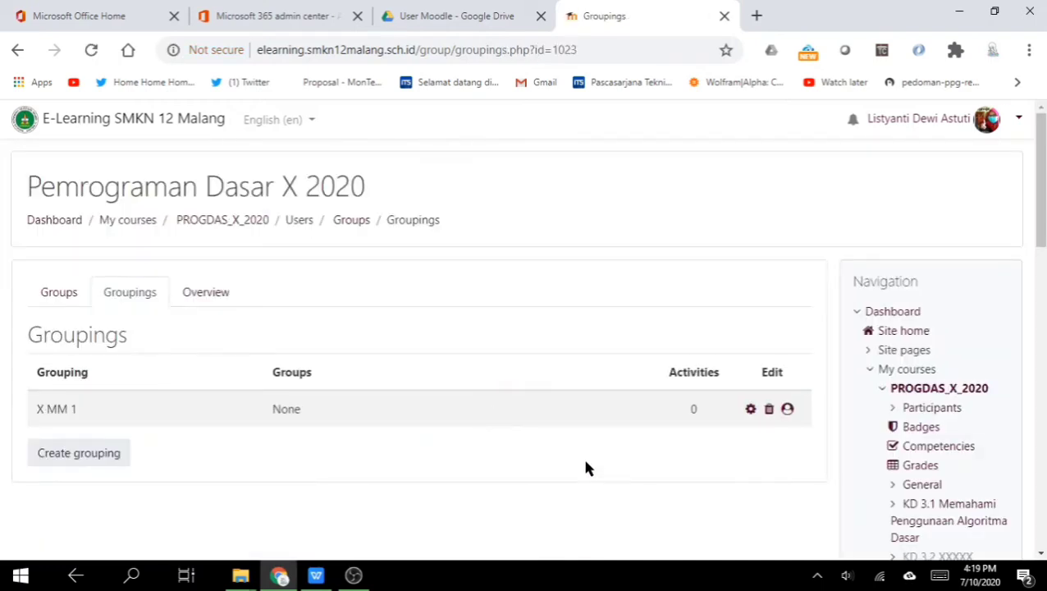
Create a second grouping named X MM 2 in the course
click(82, 464)
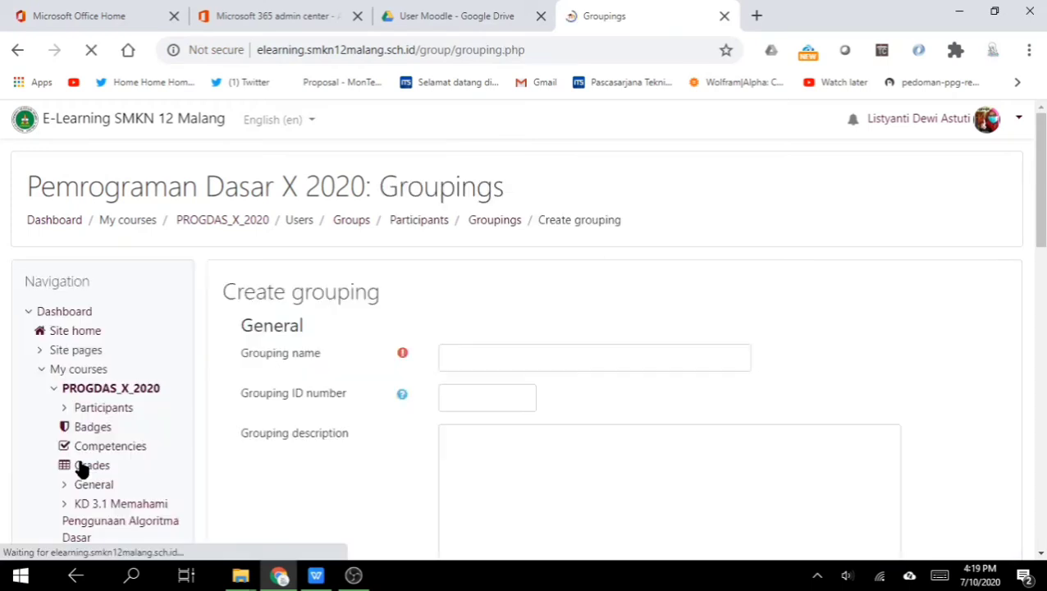
click(476, 358)
text(X)
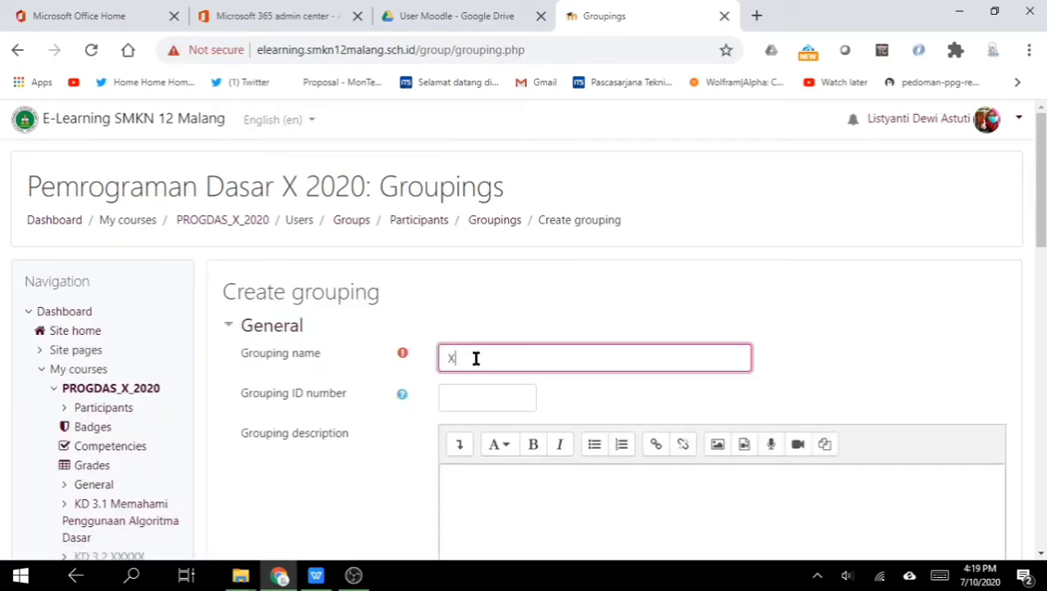
text( MM 2)
scroll(585, 365, down, 5)
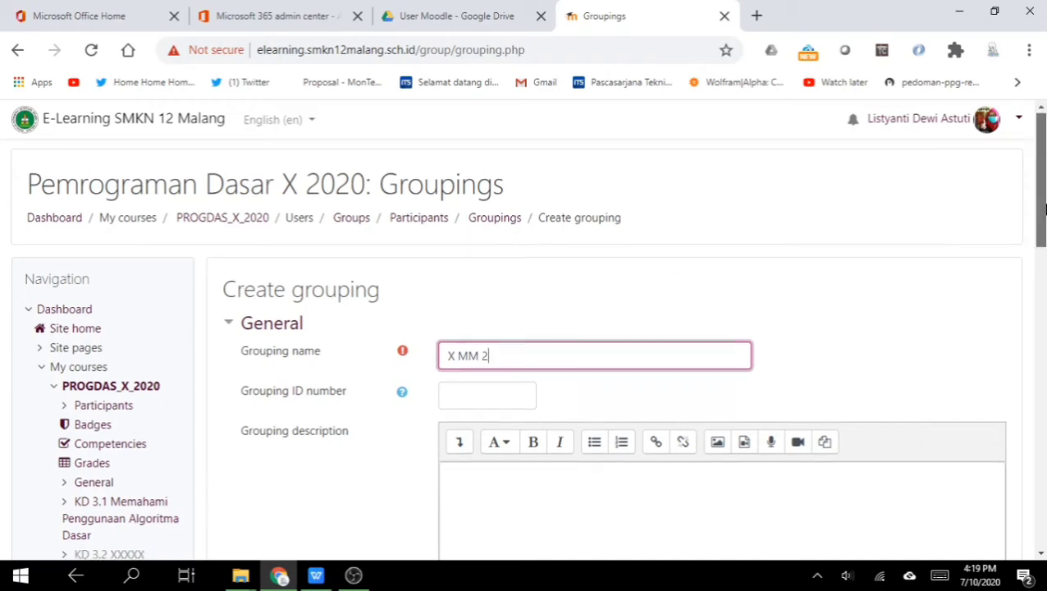
click(492, 400)
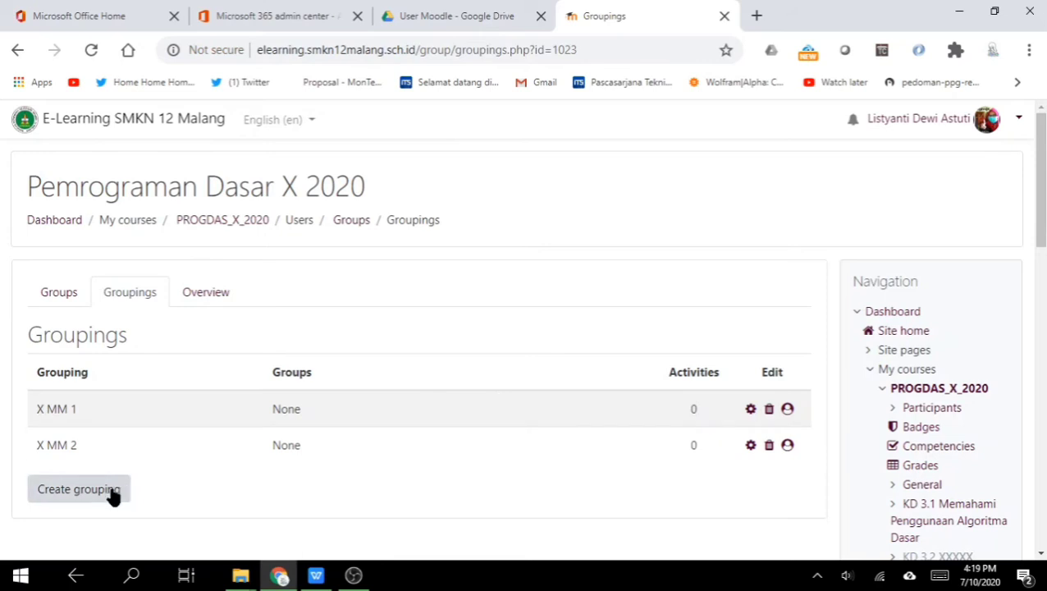
Create a third grouping named X MM 3 in the course
click(112, 492)
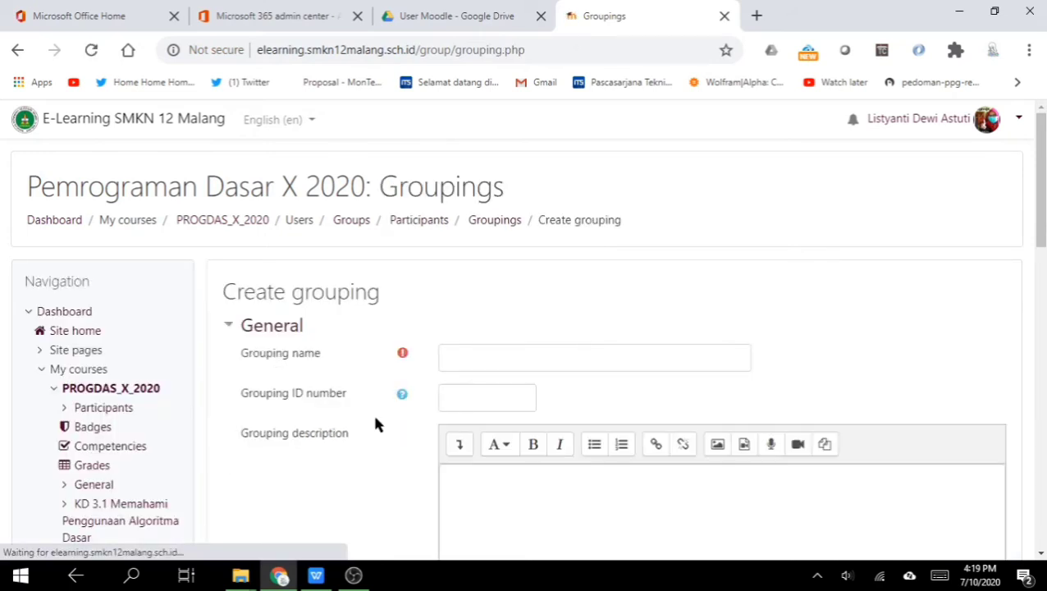
click(515, 352)
text(x MM 3)
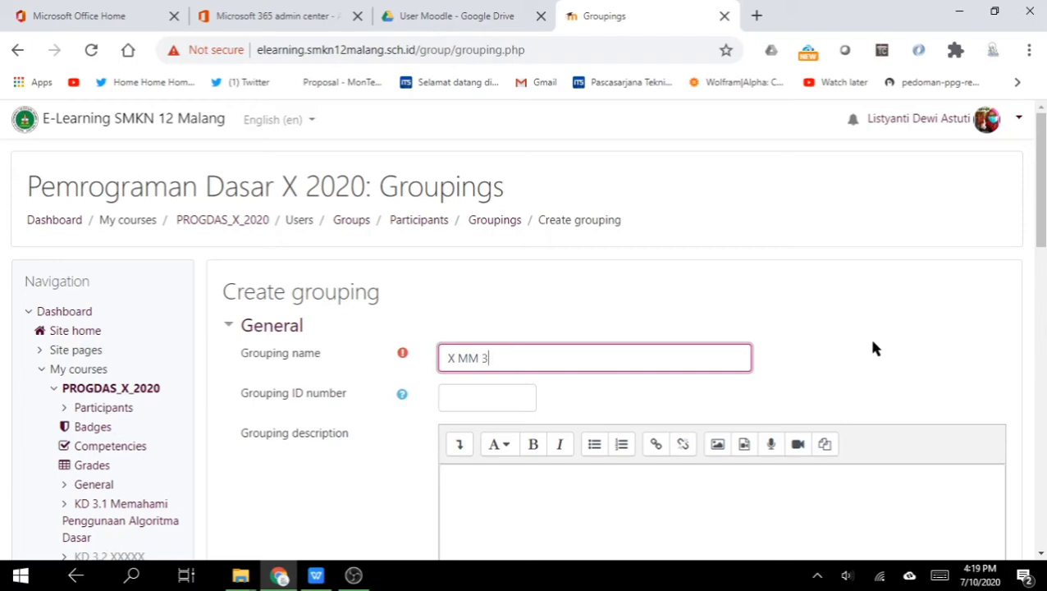
scroll(1044, 216, down, 4)
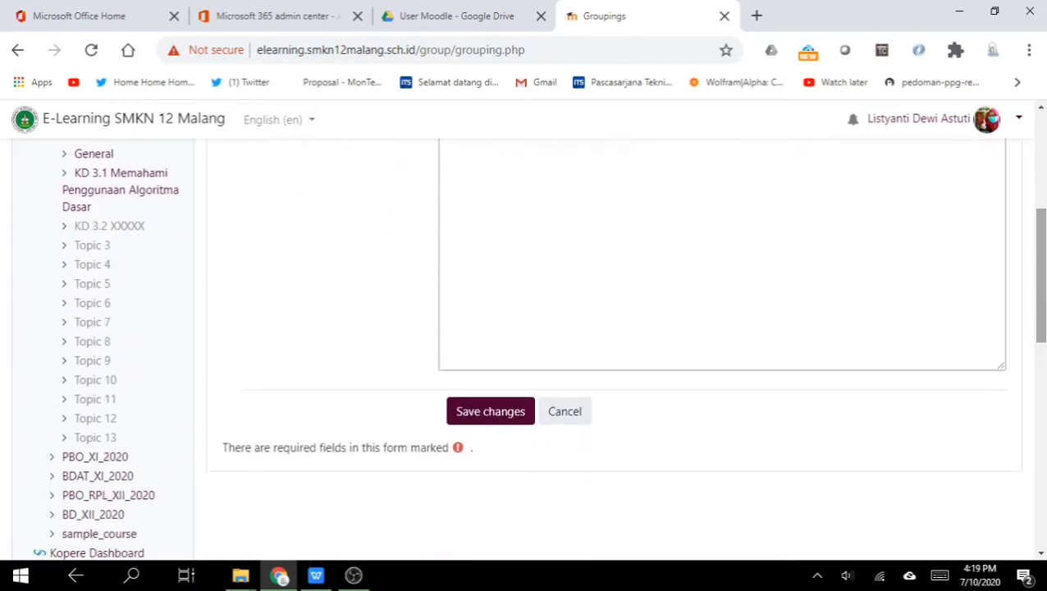
click(502, 424)
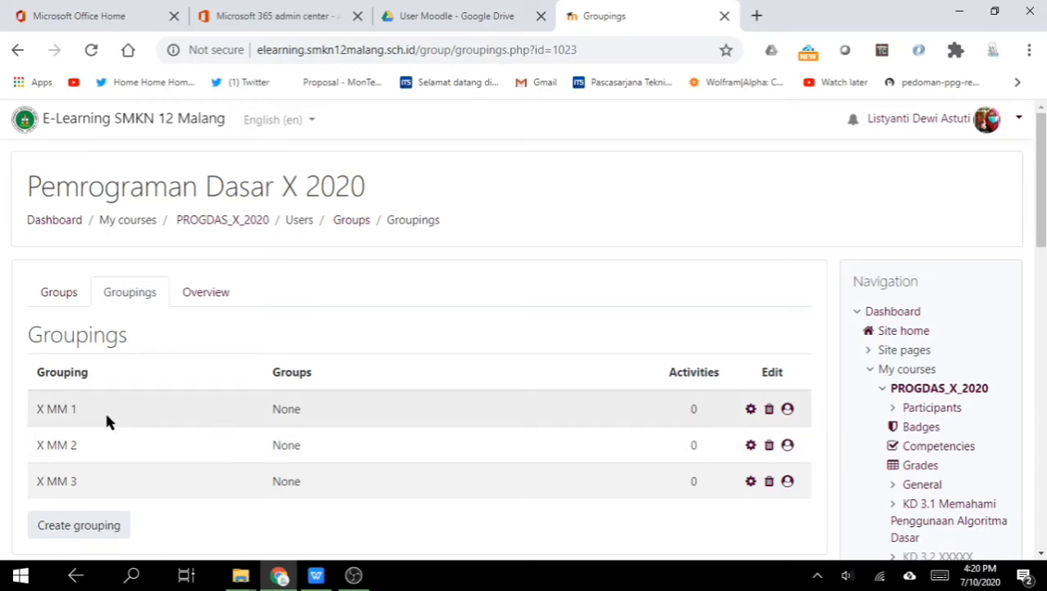
Check the course's groups list, then assign the X MM 1 group to the X MM 1 grouping and return to the groupings
click(64, 301)
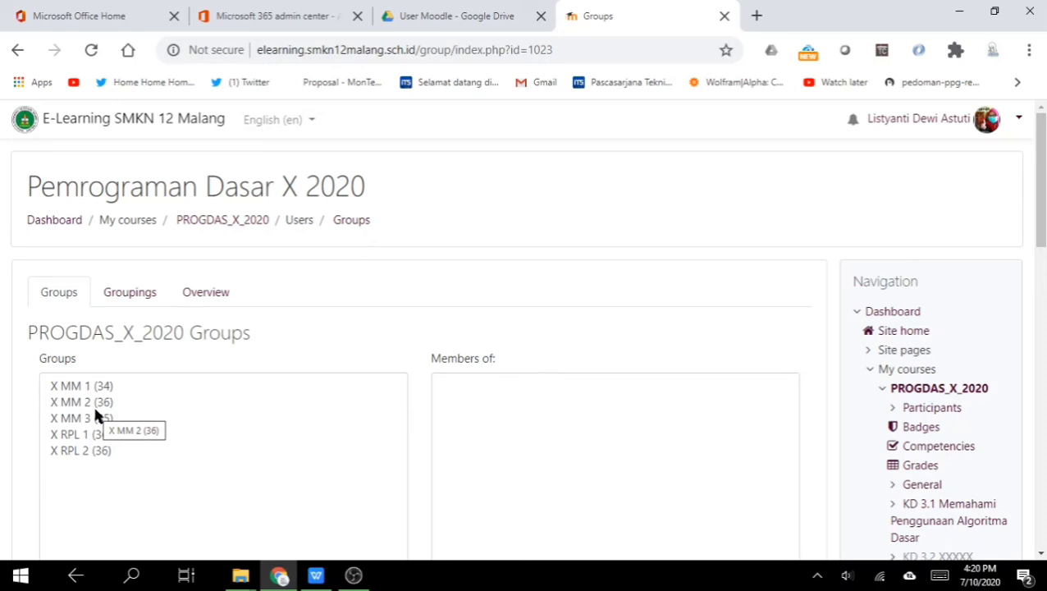
click(141, 303)
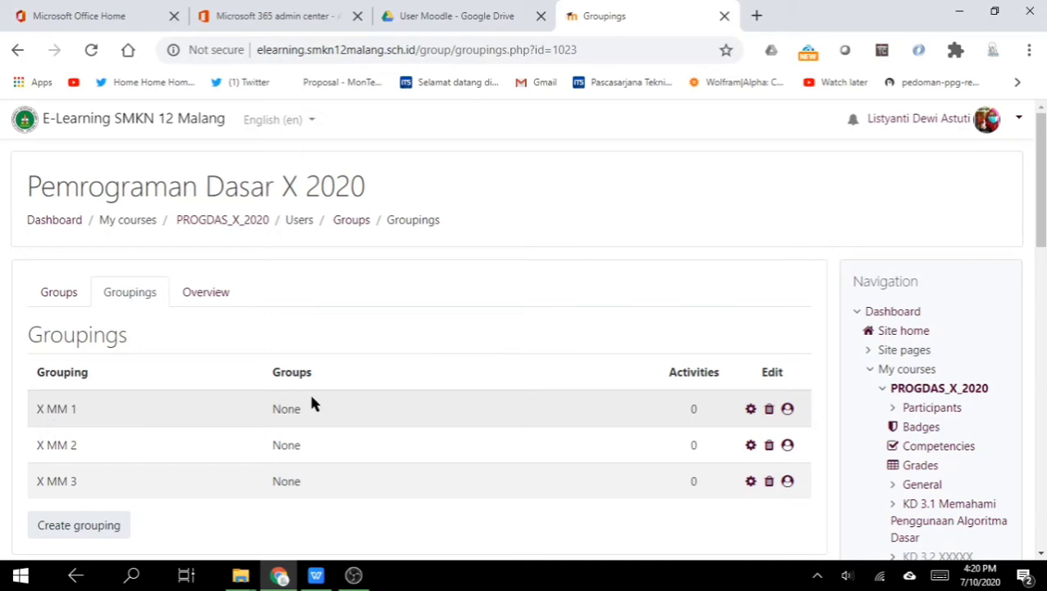
click(788, 409)
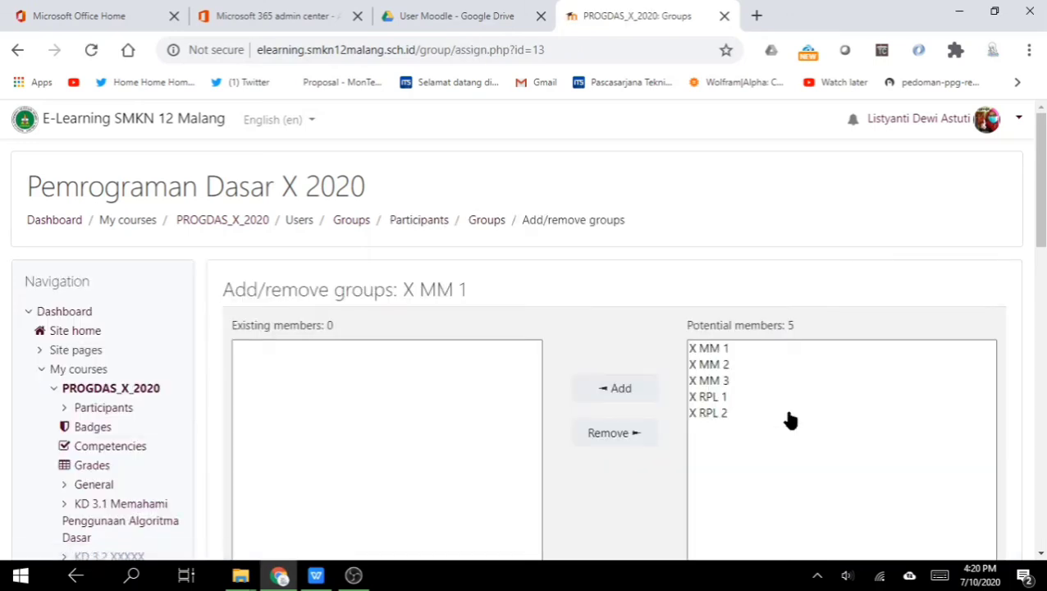
click(728, 349)
scroll(730, 353, down, 1)
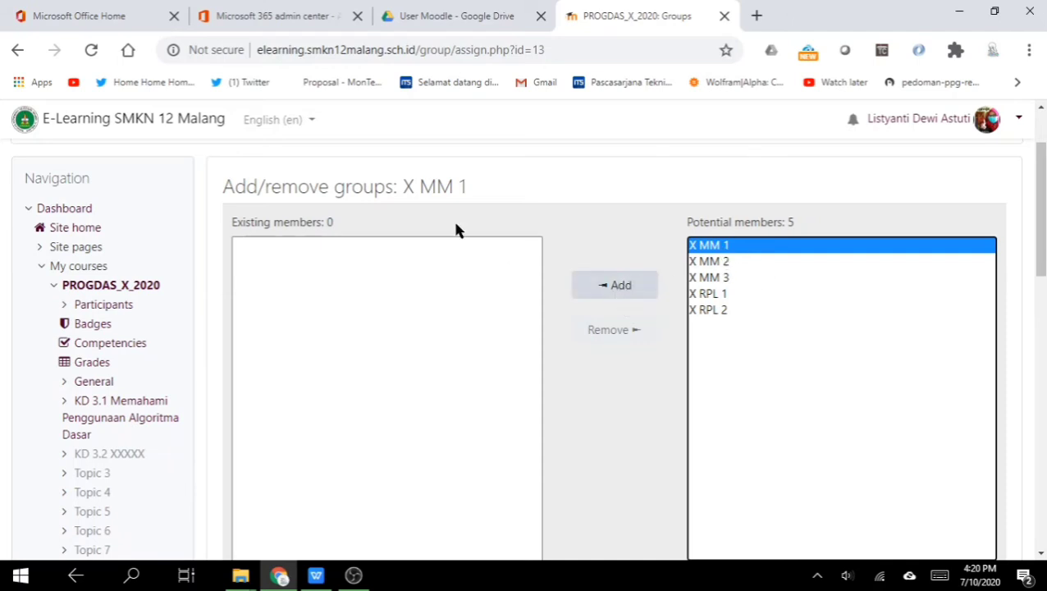
click(621, 282)
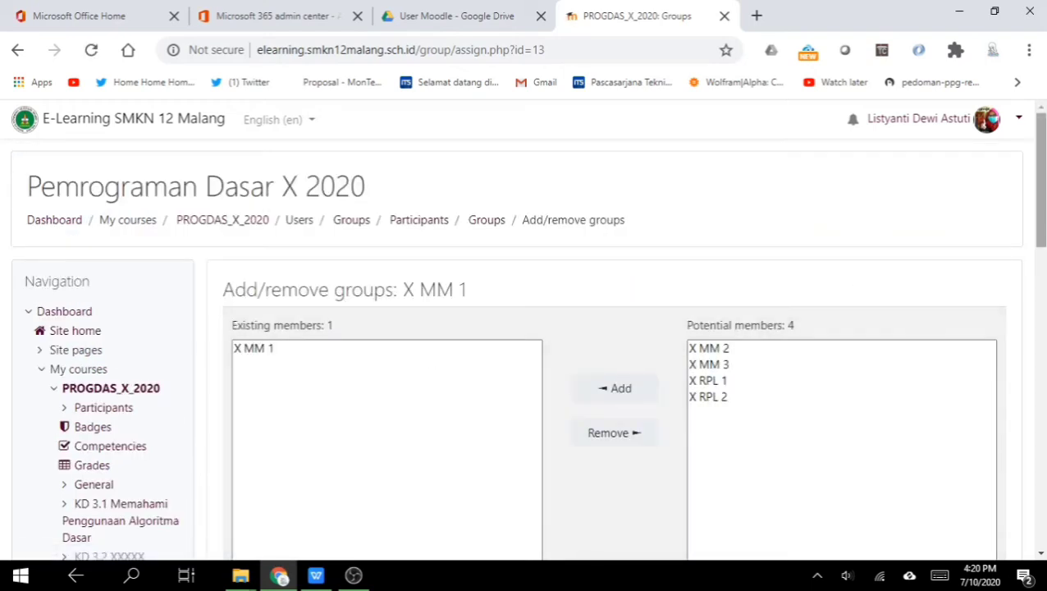
click(264, 347)
scroll(261, 349, down, 1)
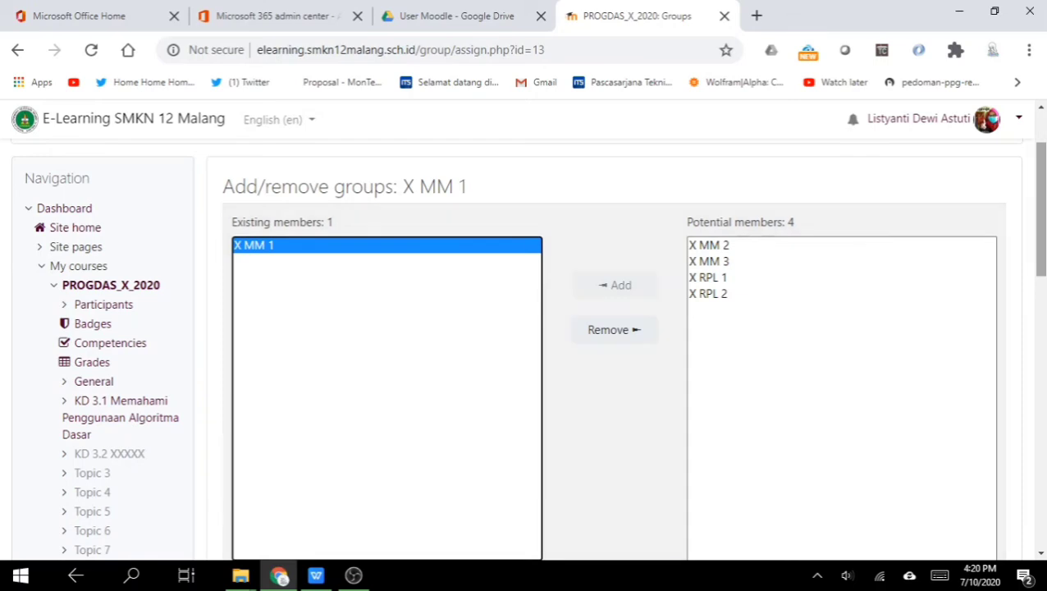
drag(1038, 242, 1026, 332)
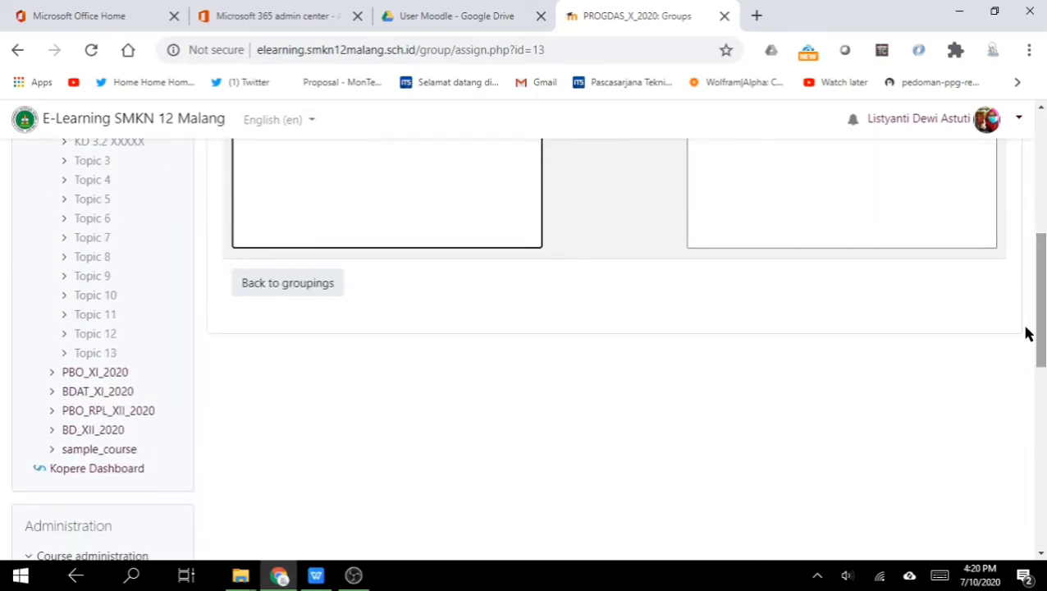
click(256, 292)
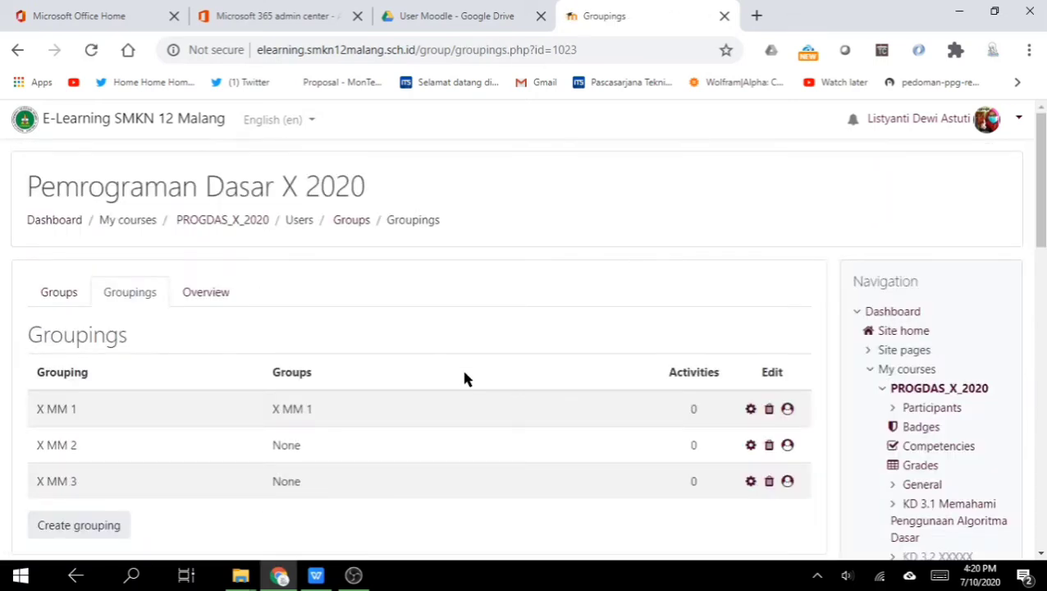
Assign the X MM 2 group to the X MM 2 grouping and return to the groupings
click(787, 447)
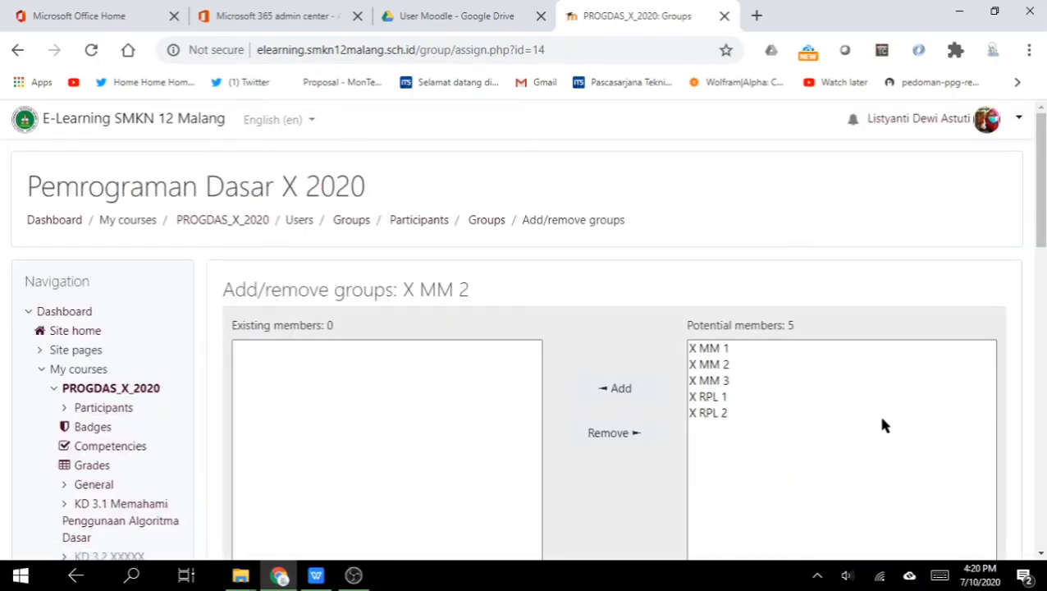
drag(398, 289, 474, 294)
click(550, 283)
click(714, 366)
scroll(716, 368, down, 1)
click(621, 291)
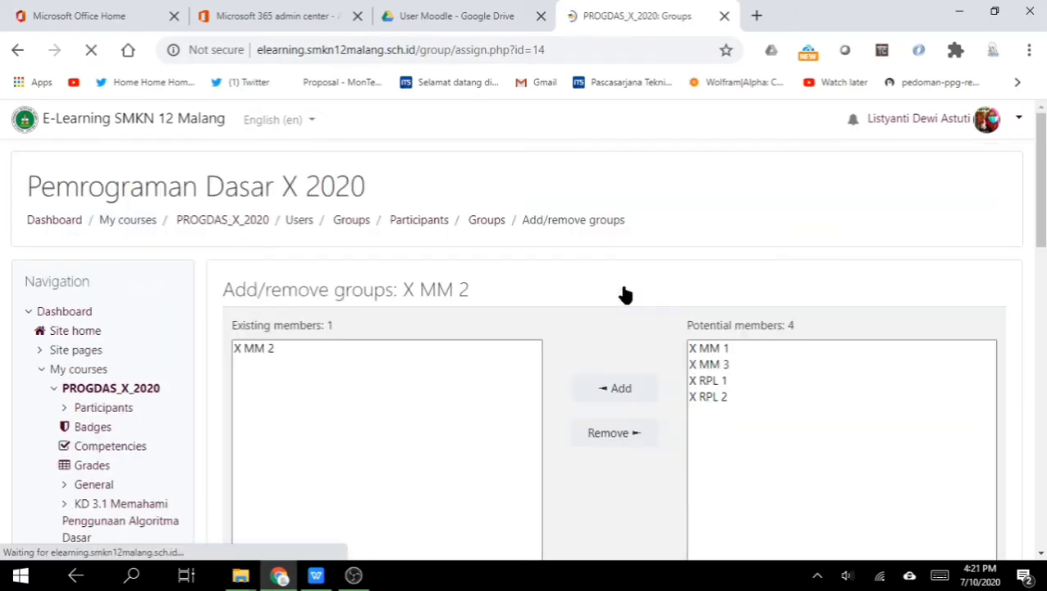
scroll(452, 373, down, 4)
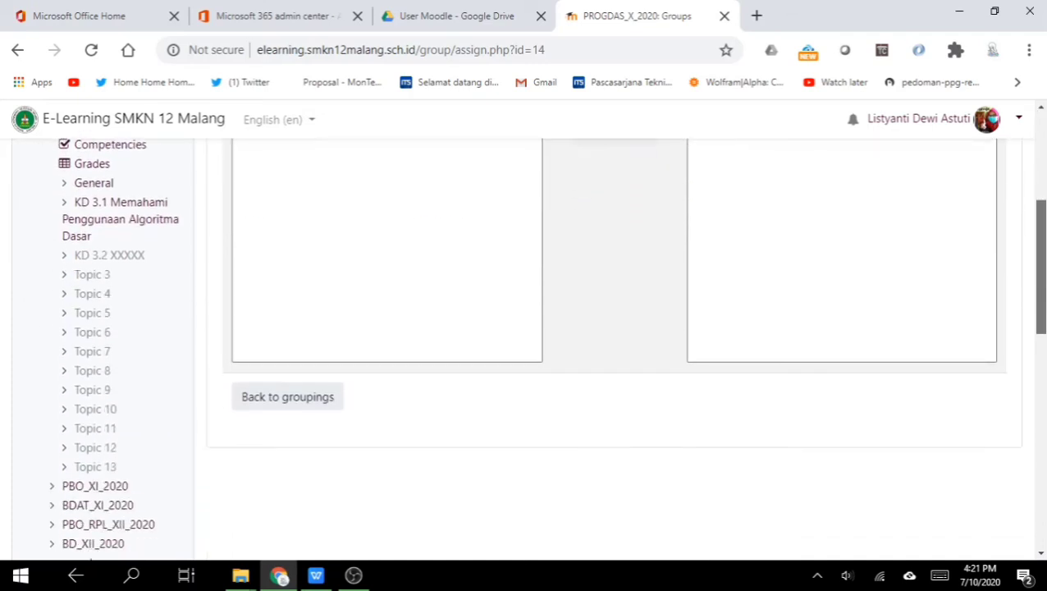
click(315, 399)
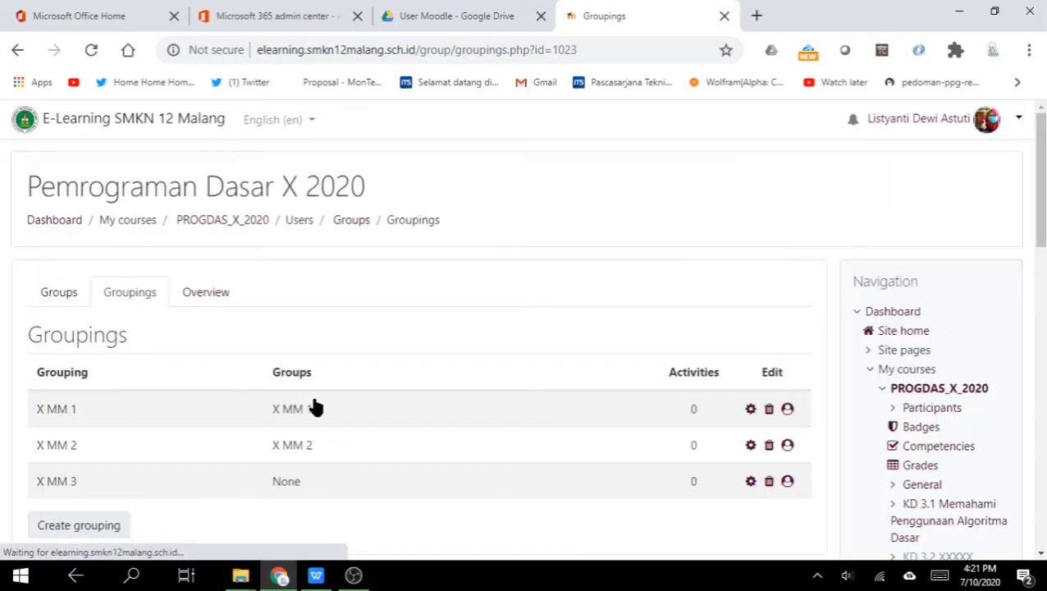
Assign the X MM 3 group to the X MM 3 grouping and return to the groupings
click(787, 481)
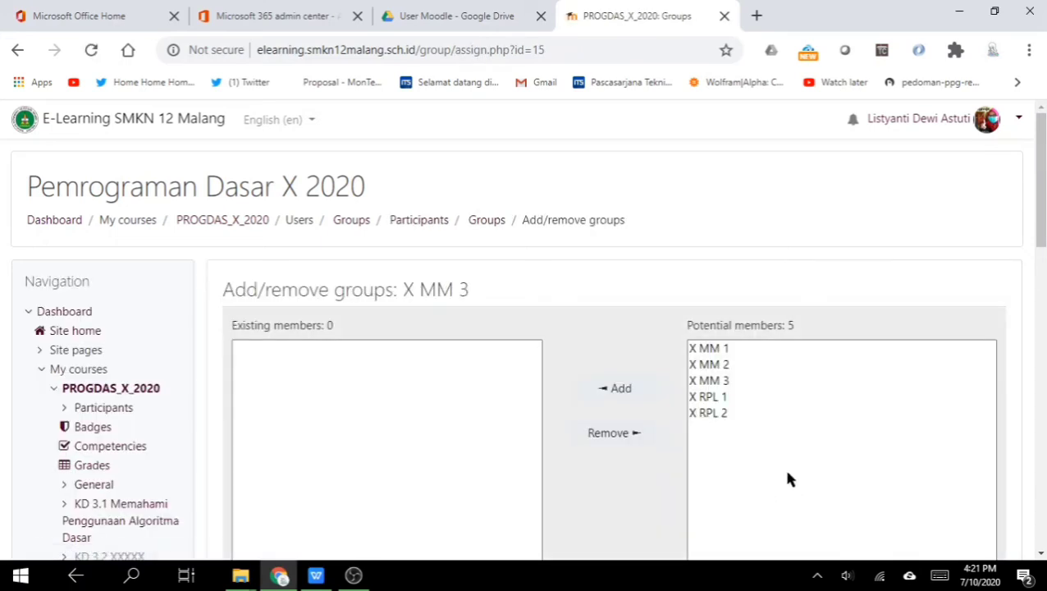
click(720, 379)
scroll(717, 386, down, 1)
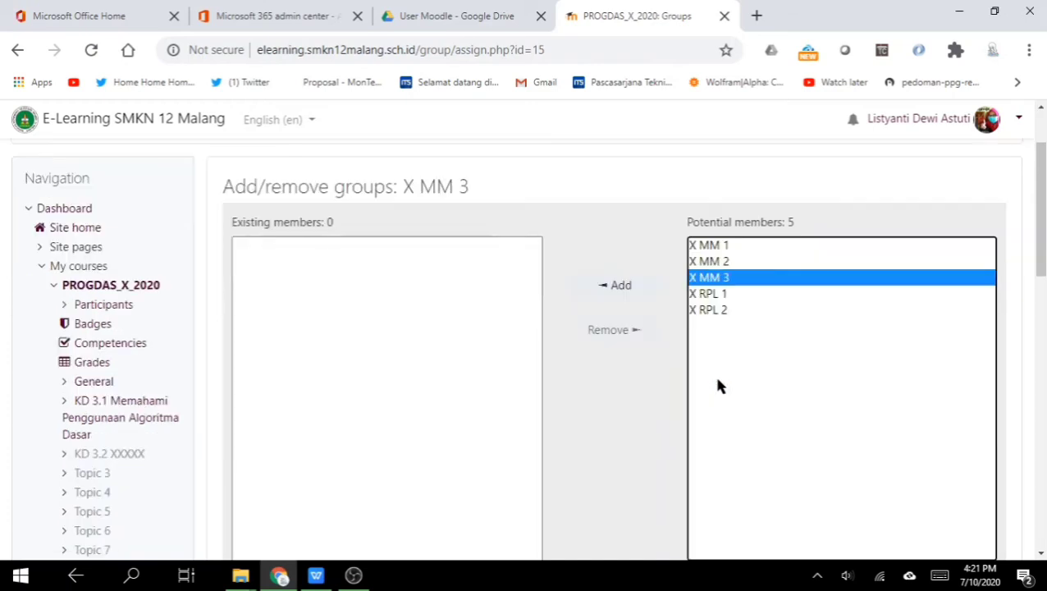
click(619, 293)
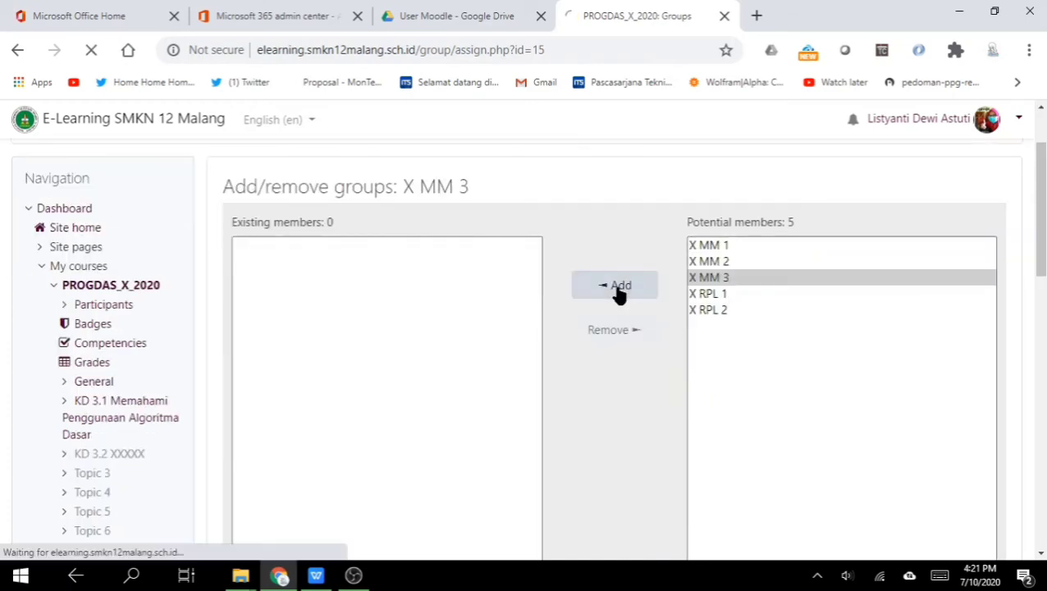
scroll(793, 272, down, 3)
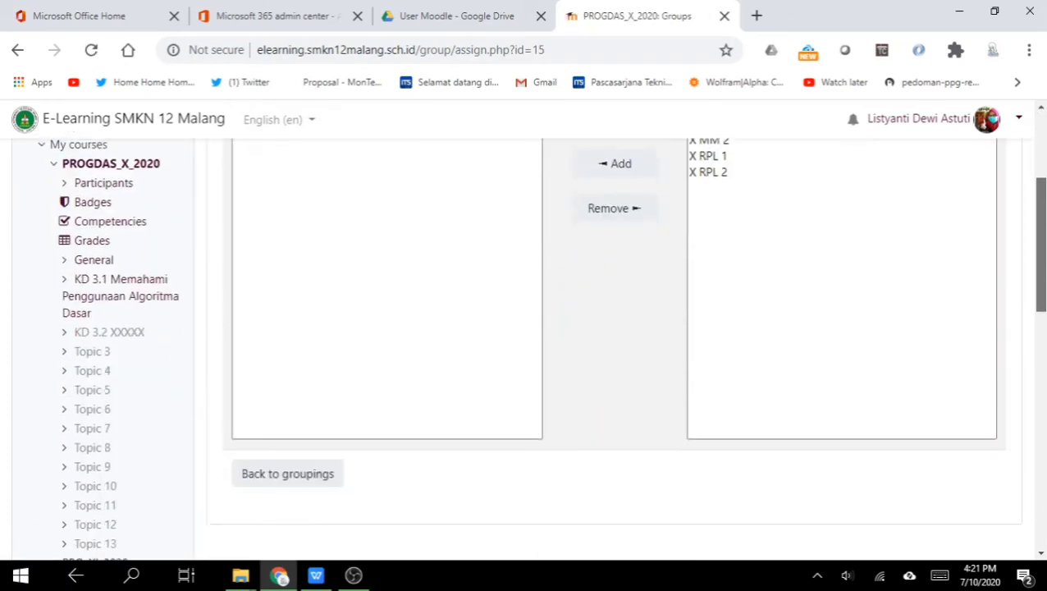
click(330, 464)
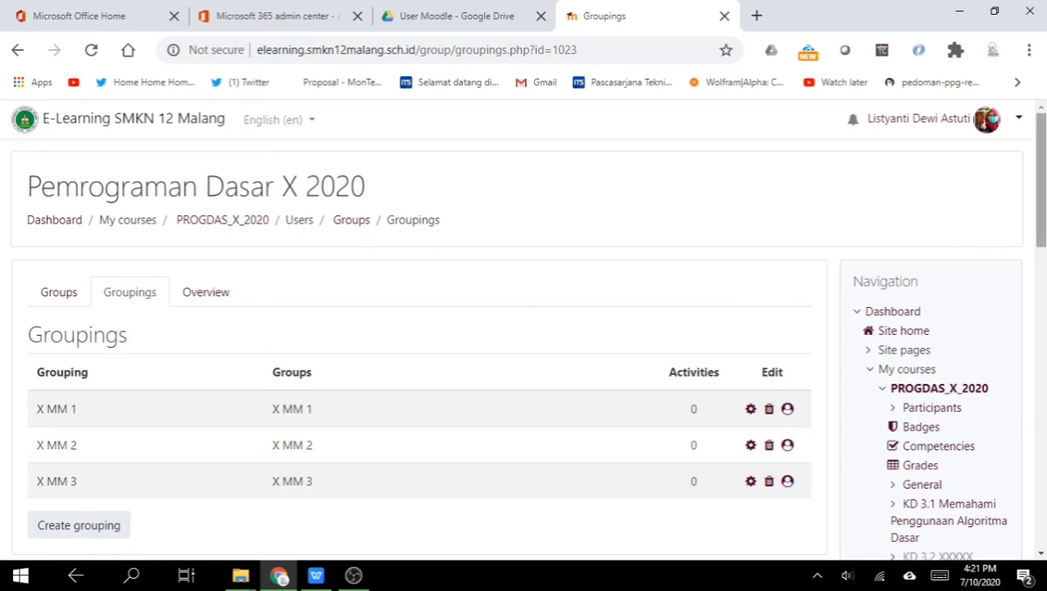
Look over the groupings list and return to the PROGDAS_X_2020 course page
scroll(419, 345, down, 1)
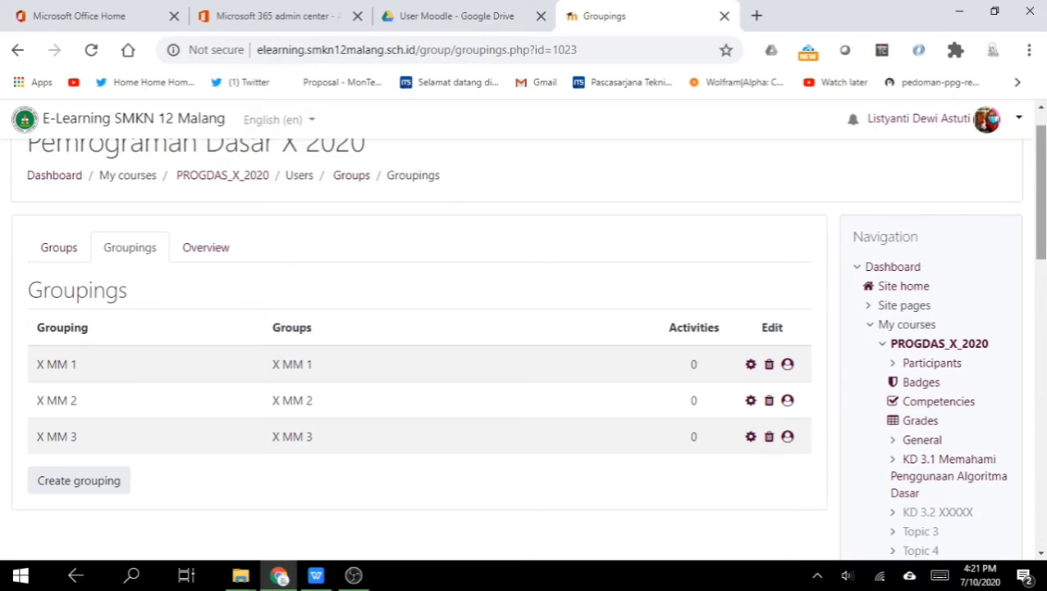
scroll(525, 336, up, 1)
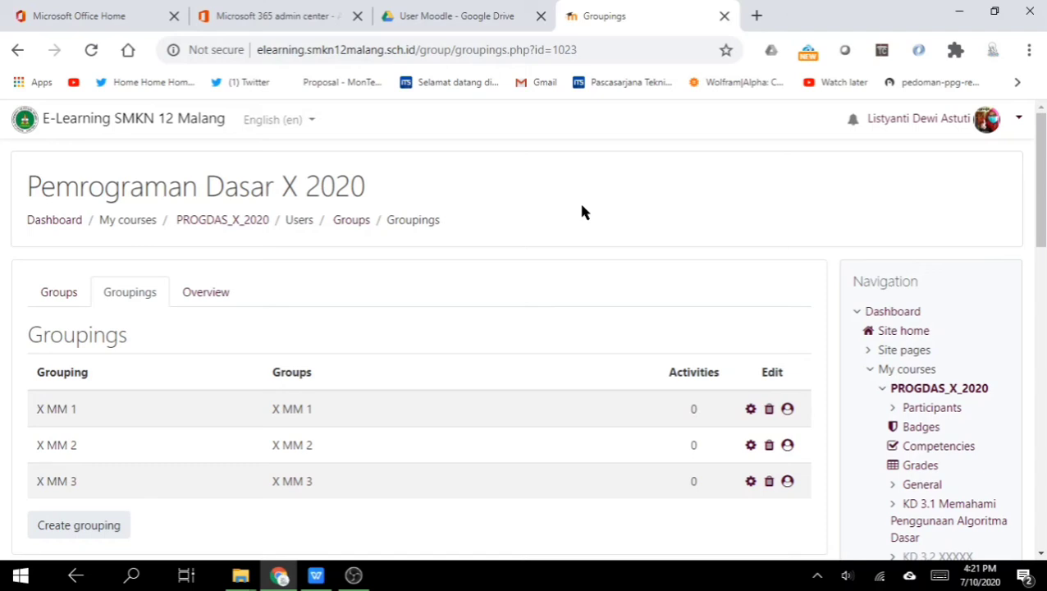
click(207, 228)
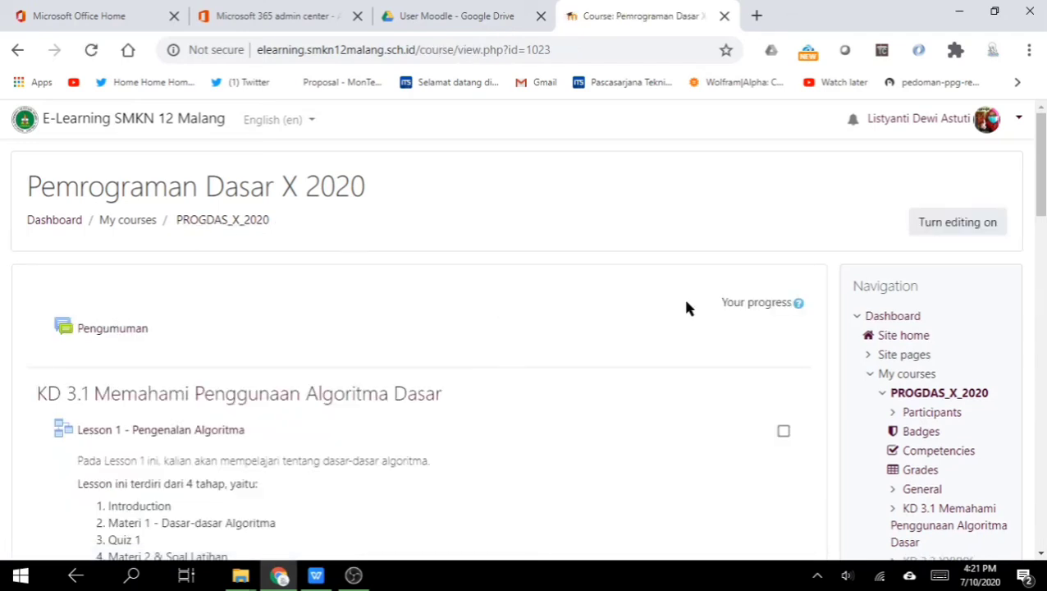
Look over the Pemrograman Dasar X 2020 course page and turn editing on
scroll(1043, 195, down, 1)
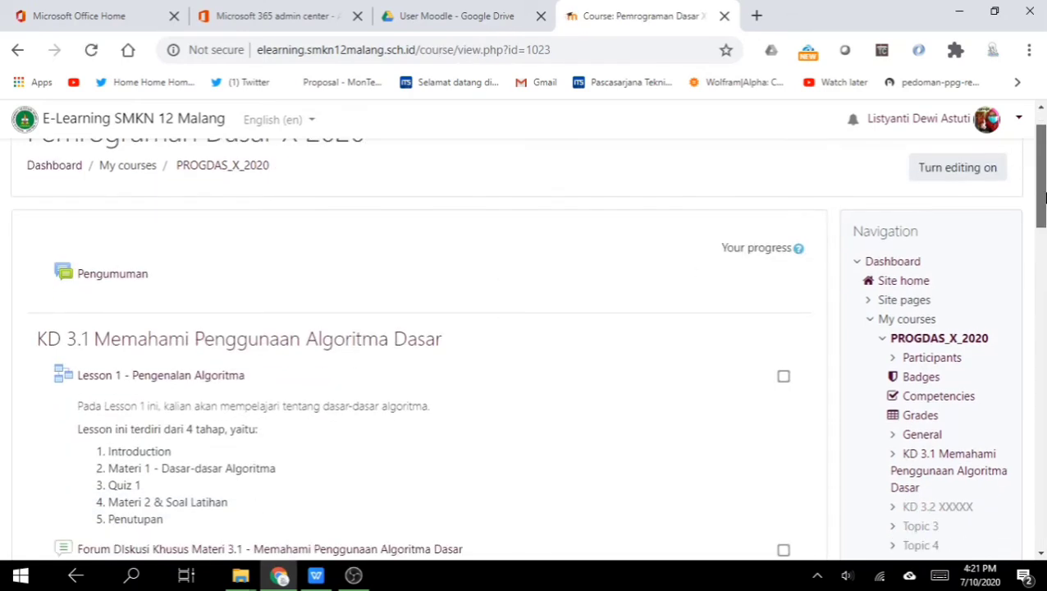
scroll(1044, 190, up, 1)
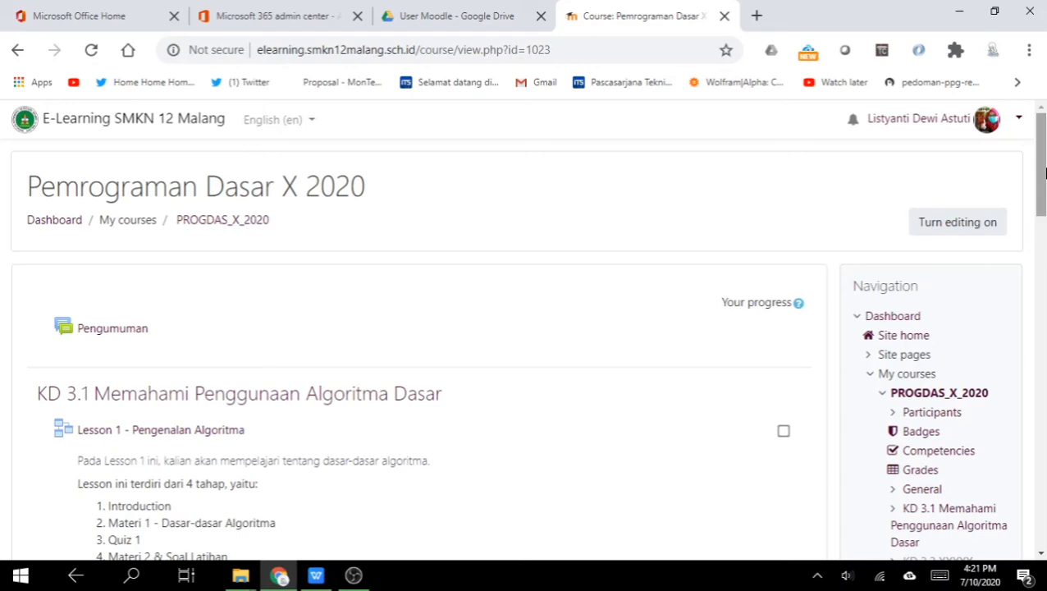
drag(1045, 174, 1045, 207)
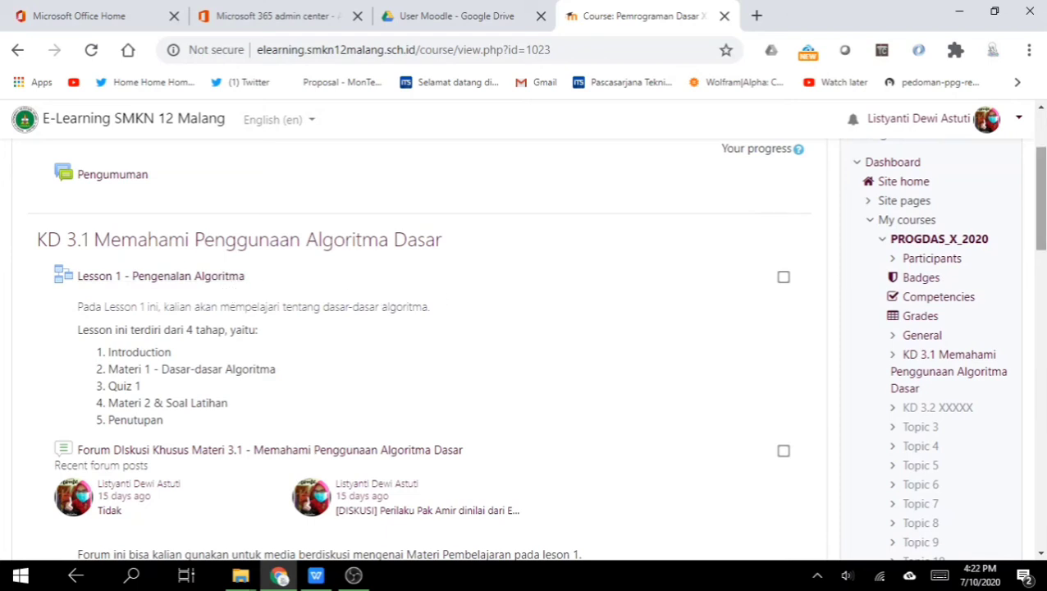
drag(1043, 197, 1043, 162)
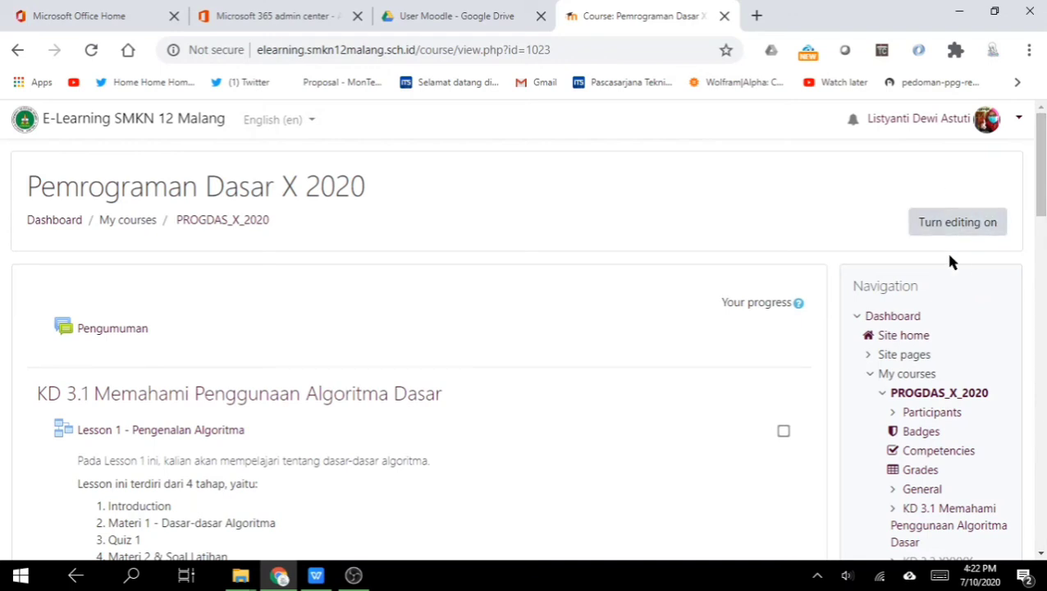
click(967, 234)
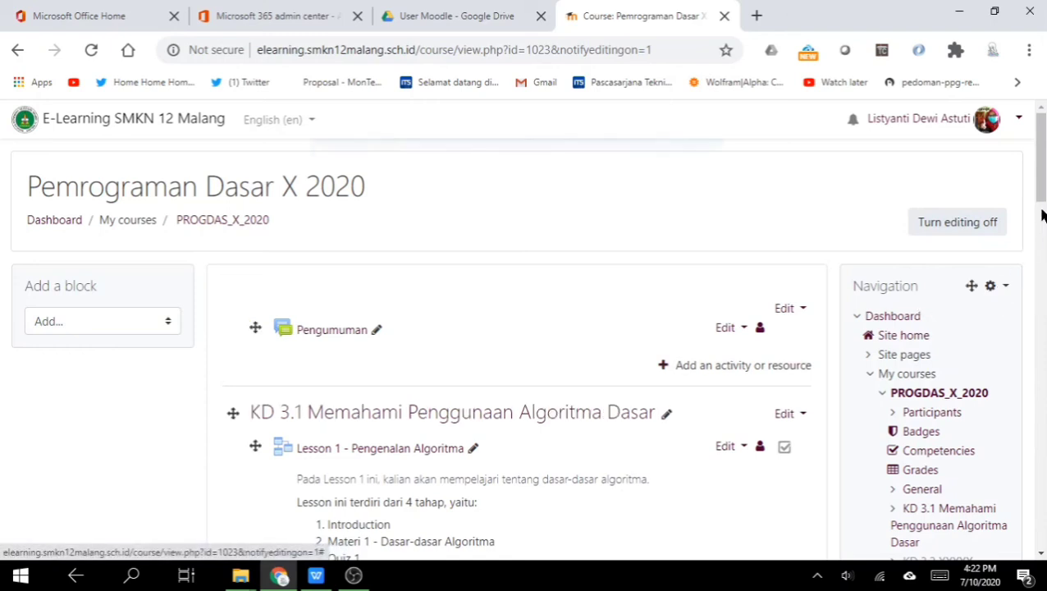
Open the settings of the activity Lesson 1 - Pengenalan Algoritma under KD 3.1
scroll(1040, 215, down, 2)
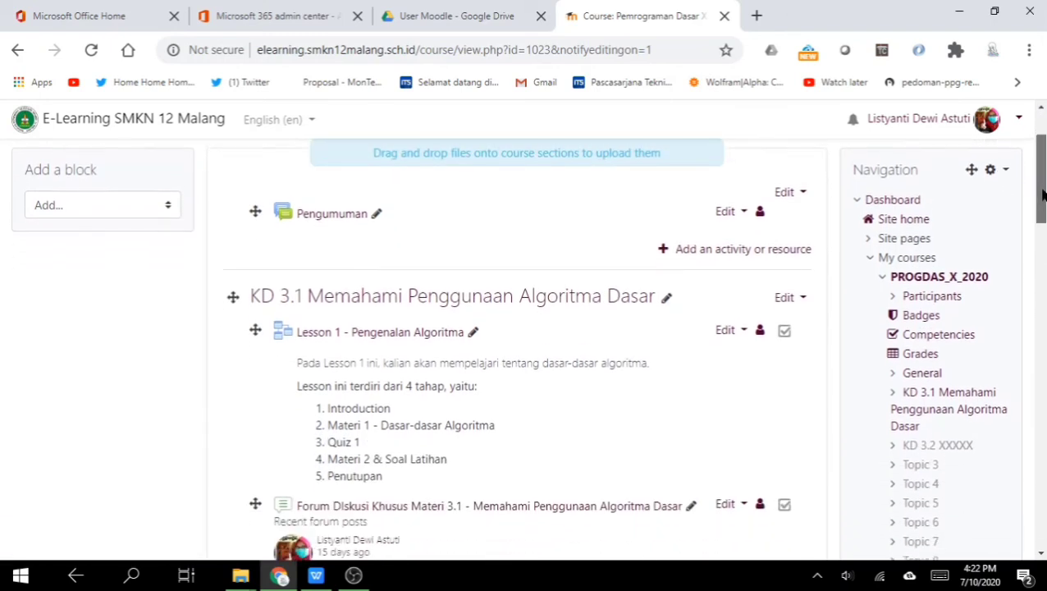
scroll(1040, 194, down, 1)
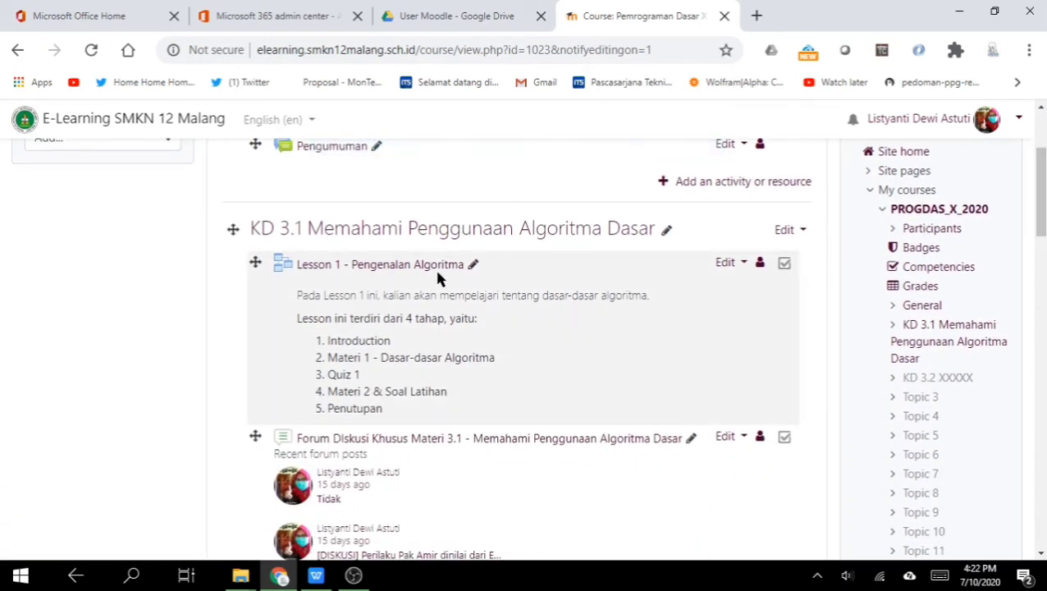
click(730, 265)
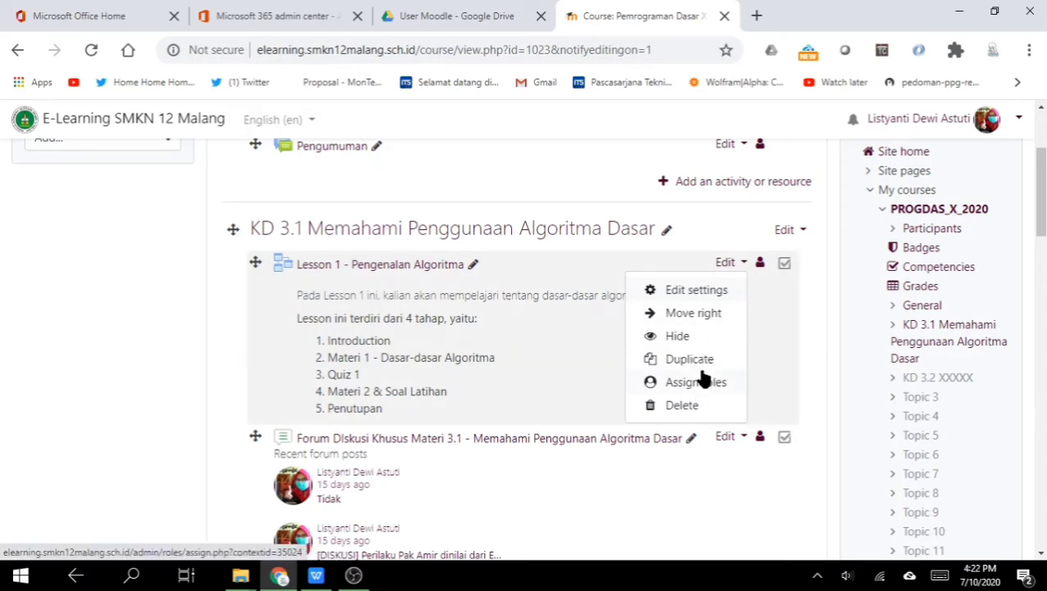
click(718, 293)
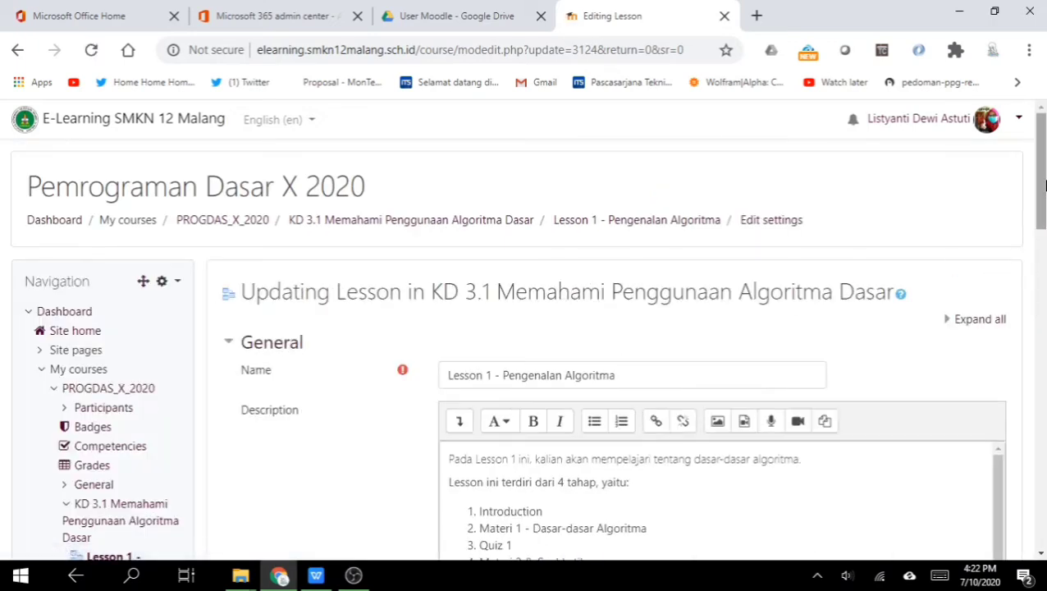
Set the lesson's group mode to Visible groups in the common module settings and read the help on group mode
drag(1044, 186, 1037, 327)
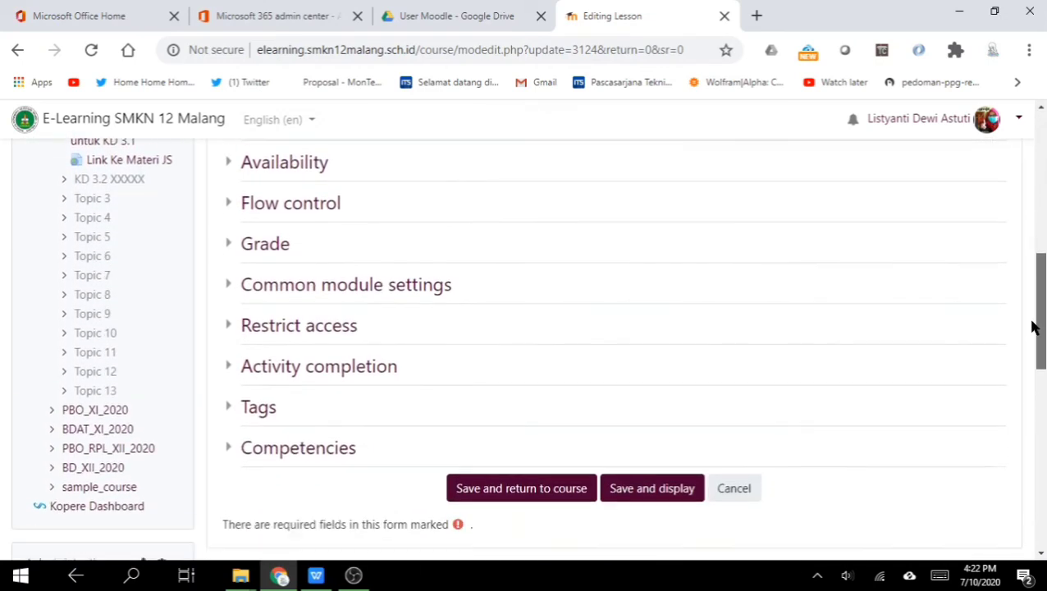
click(324, 291)
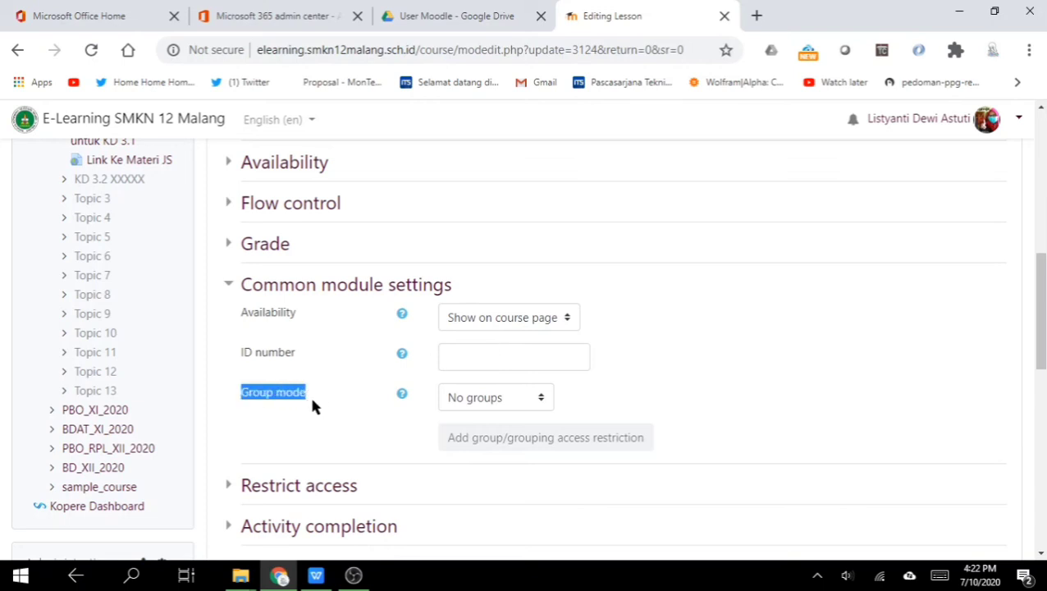
click(378, 410)
click(482, 397)
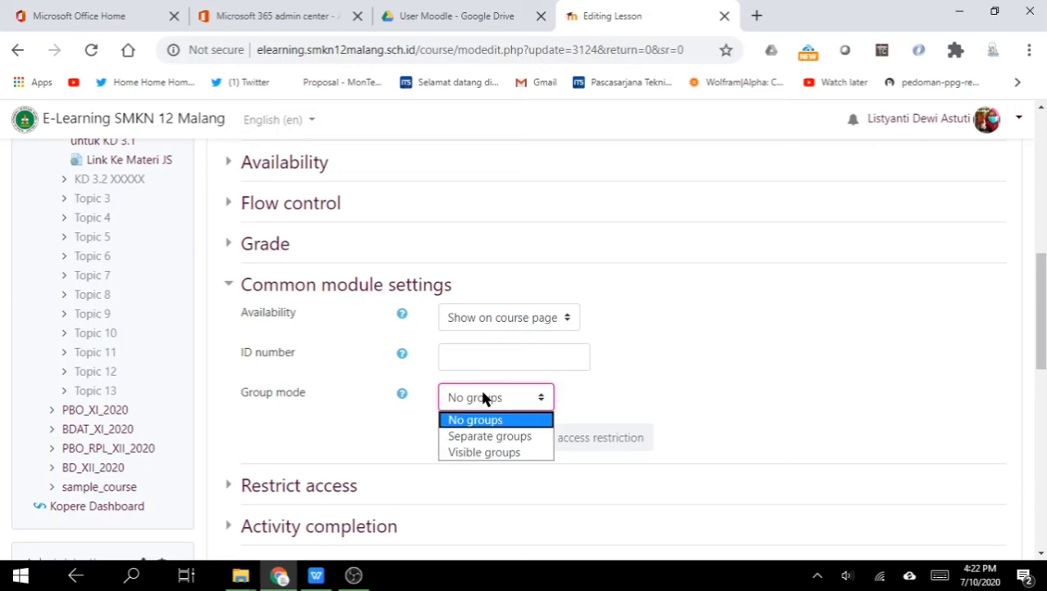
click(486, 435)
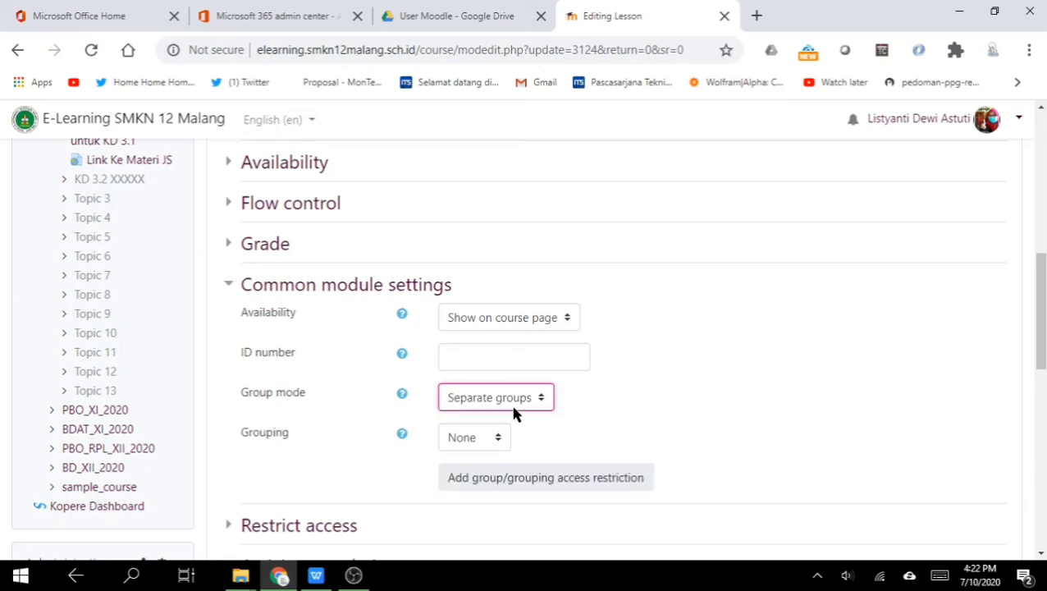
click(510, 399)
click(474, 451)
drag(1040, 327, 1040, 352)
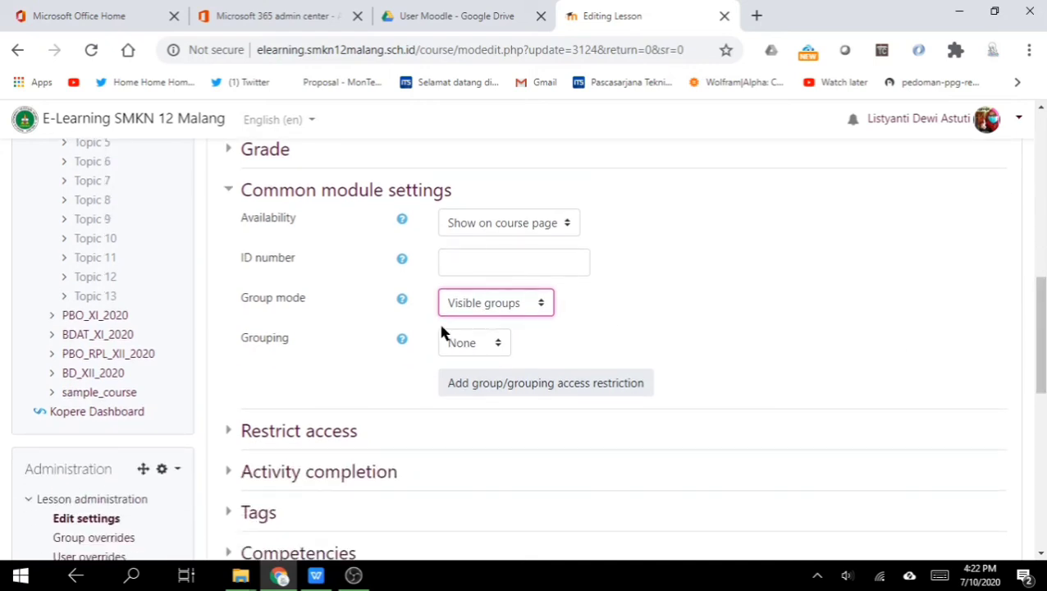
click(401, 300)
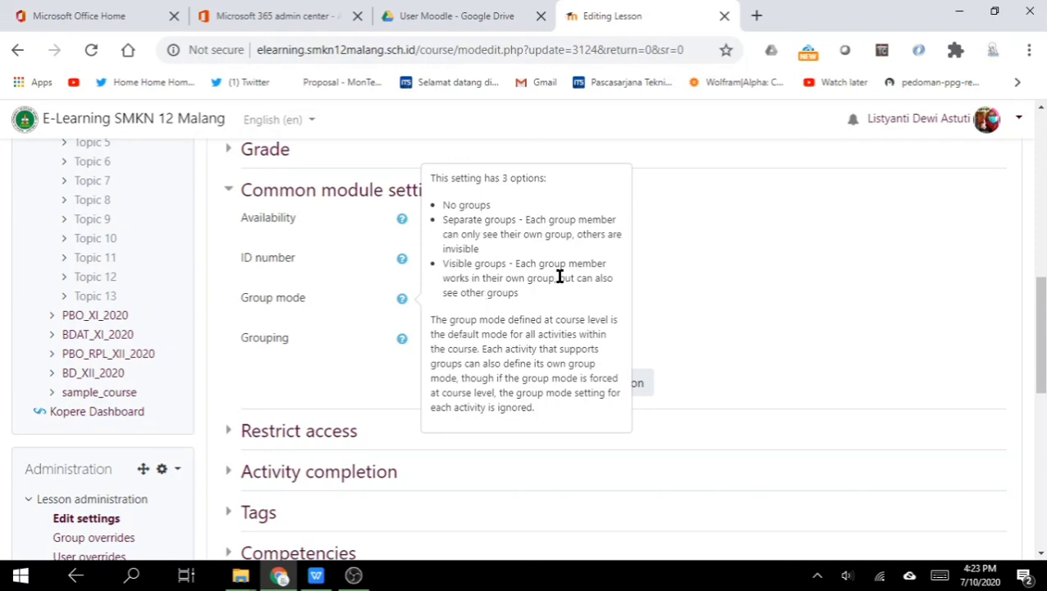
click(712, 244)
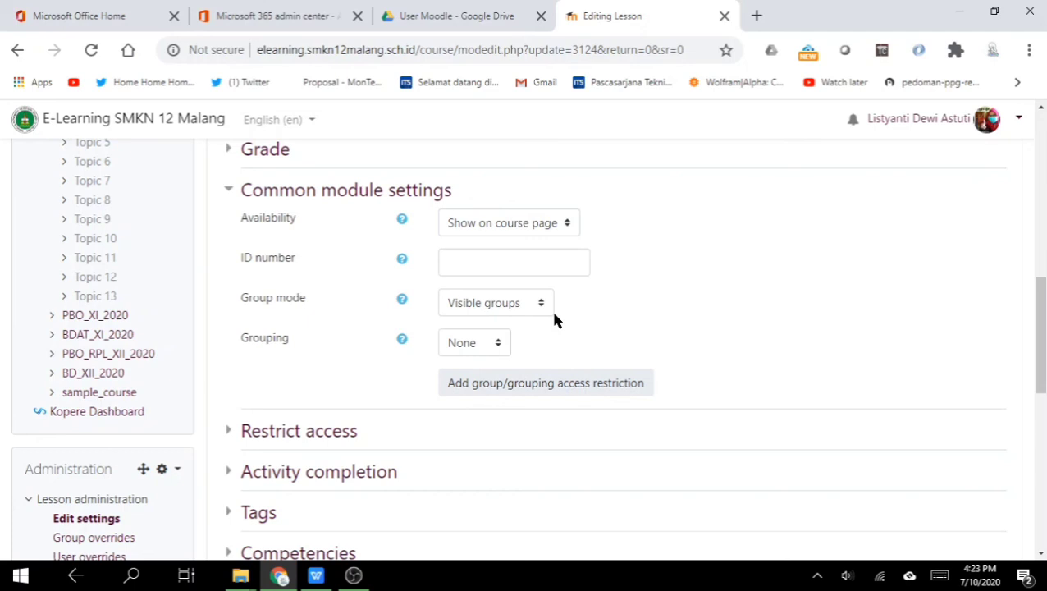
Set the lesson's grouping to X MM 1 after checking the available groupings
click(490, 342)
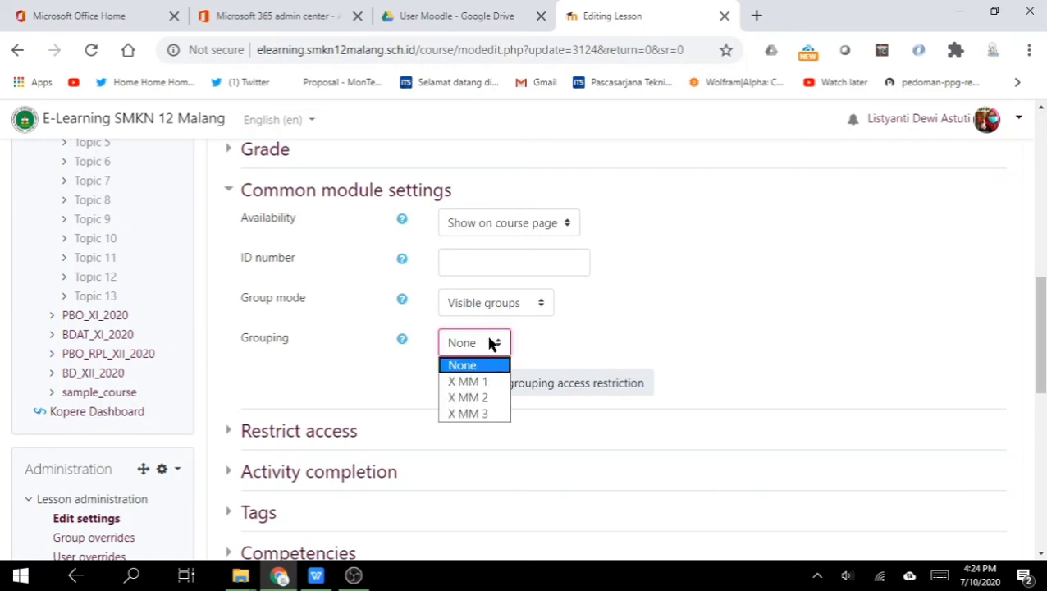
click(491, 343)
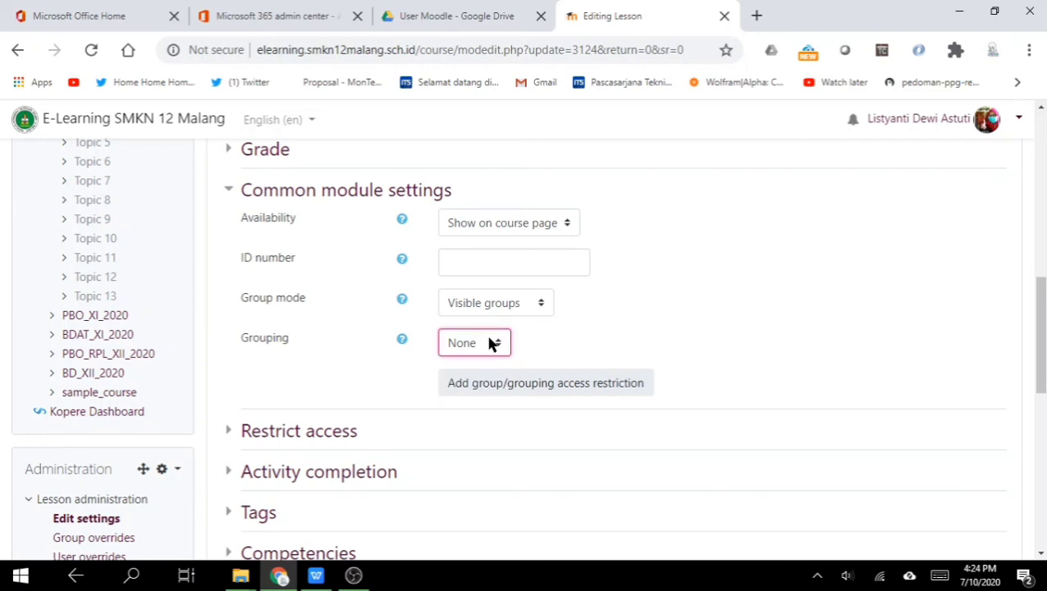
click(491, 343)
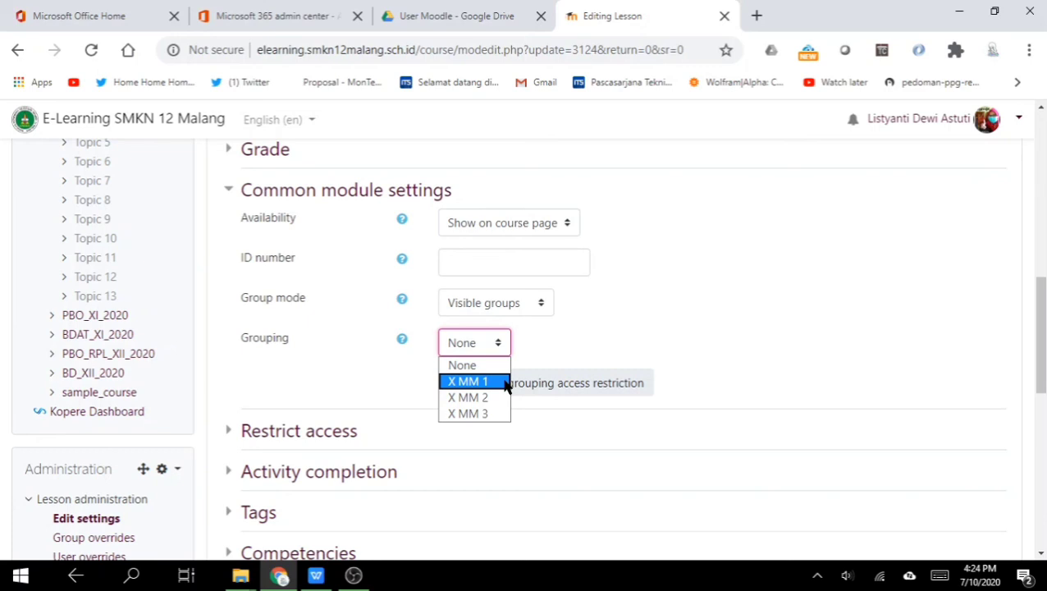
click(554, 346)
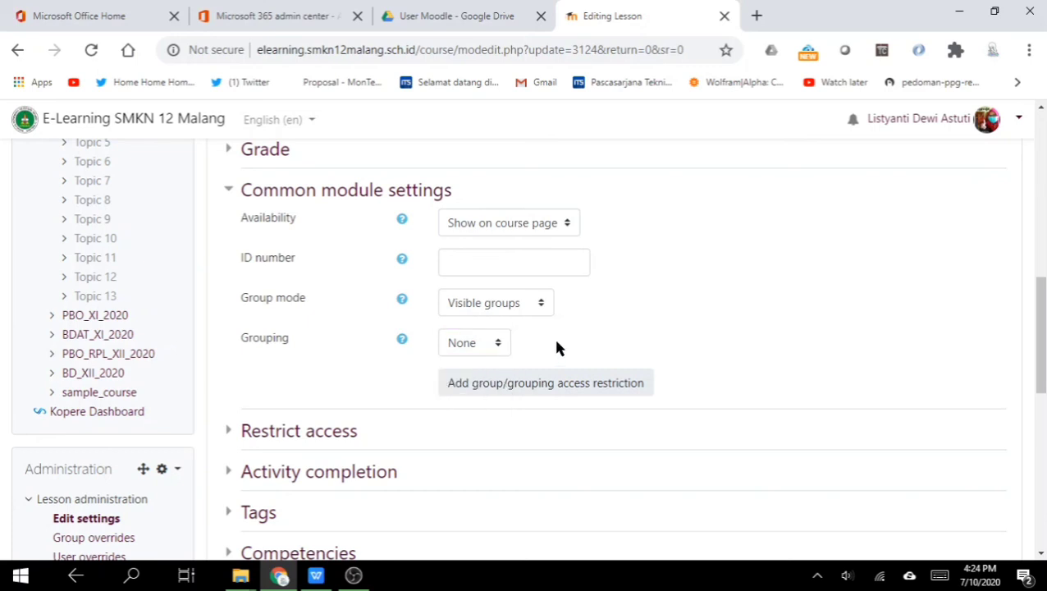
click(480, 346)
click(473, 381)
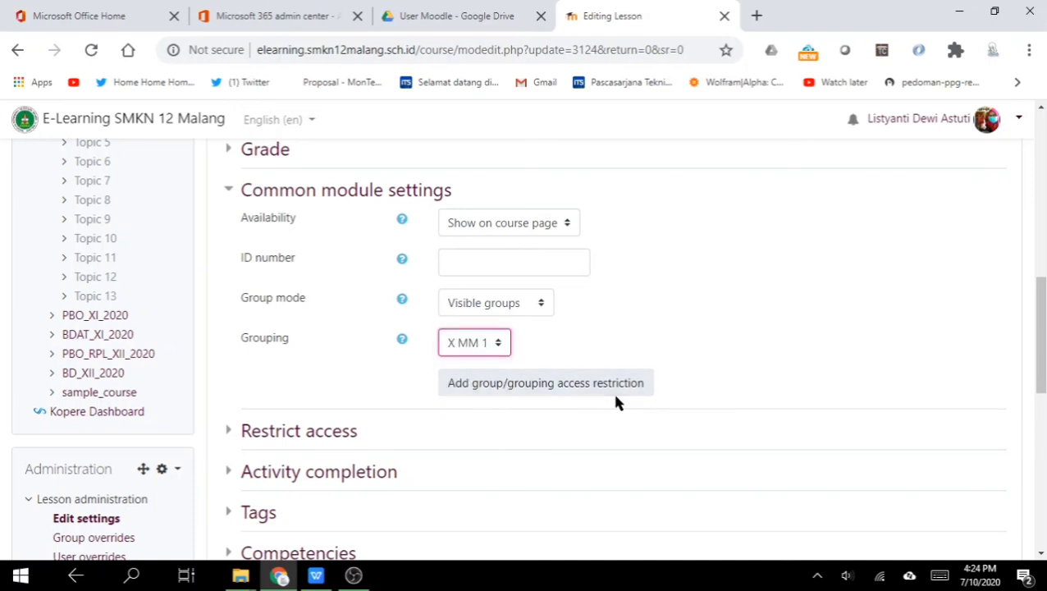
Add the group/grouping access restriction to the lesson, save it and return to the course to check the lesson entry
click(582, 392)
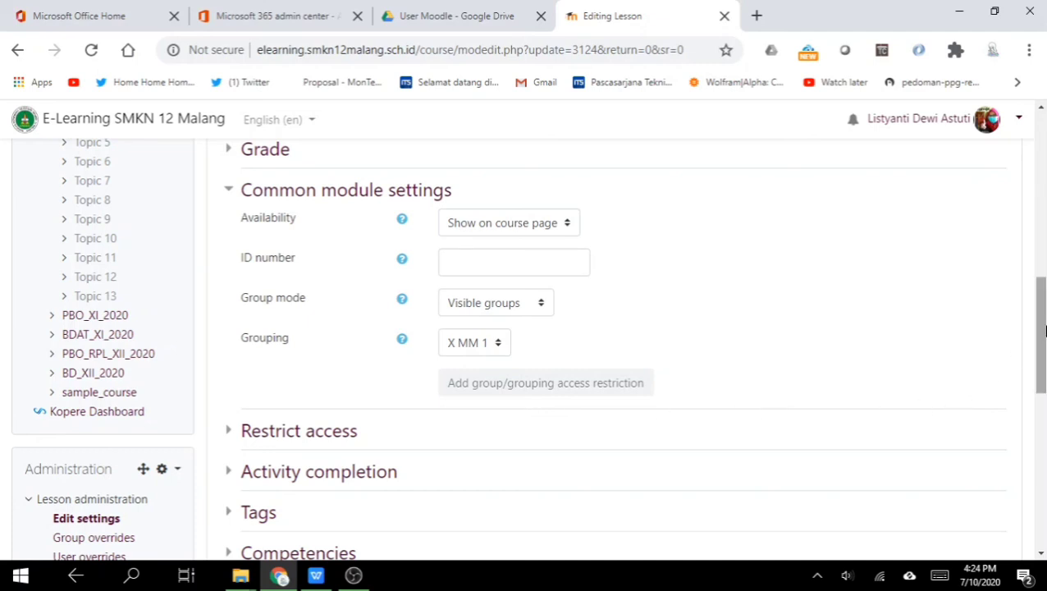
drag(1040, 329, 1040, 374)
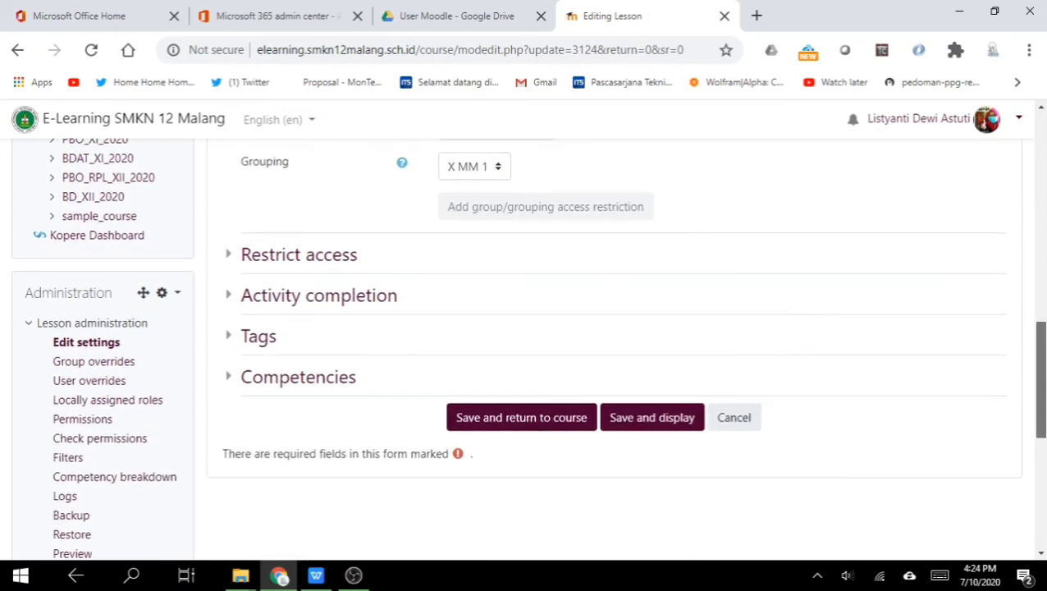
click(542, 428)
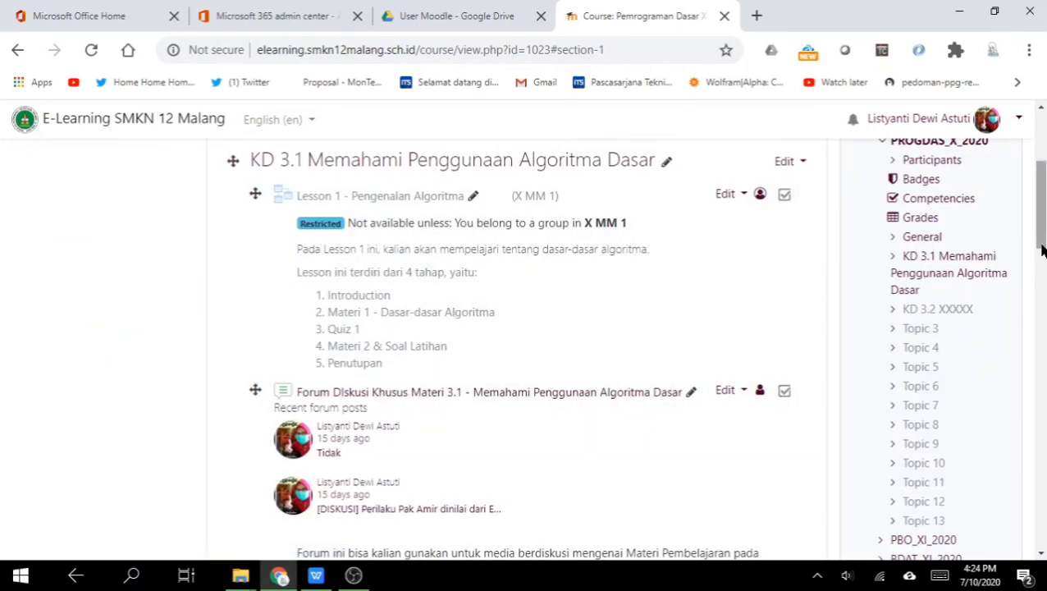
scroll(788, 287, up, 1)
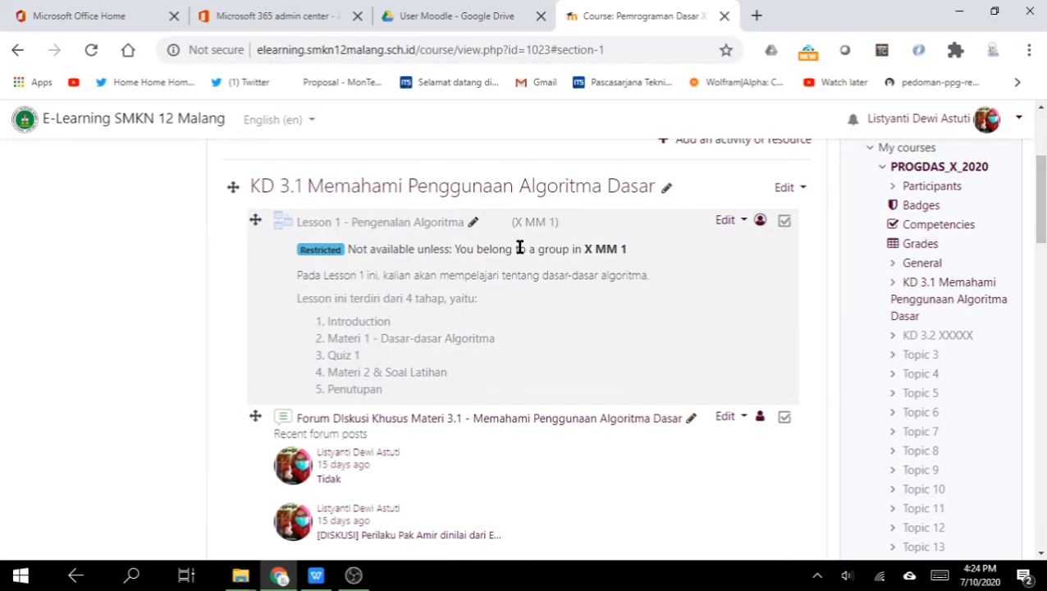